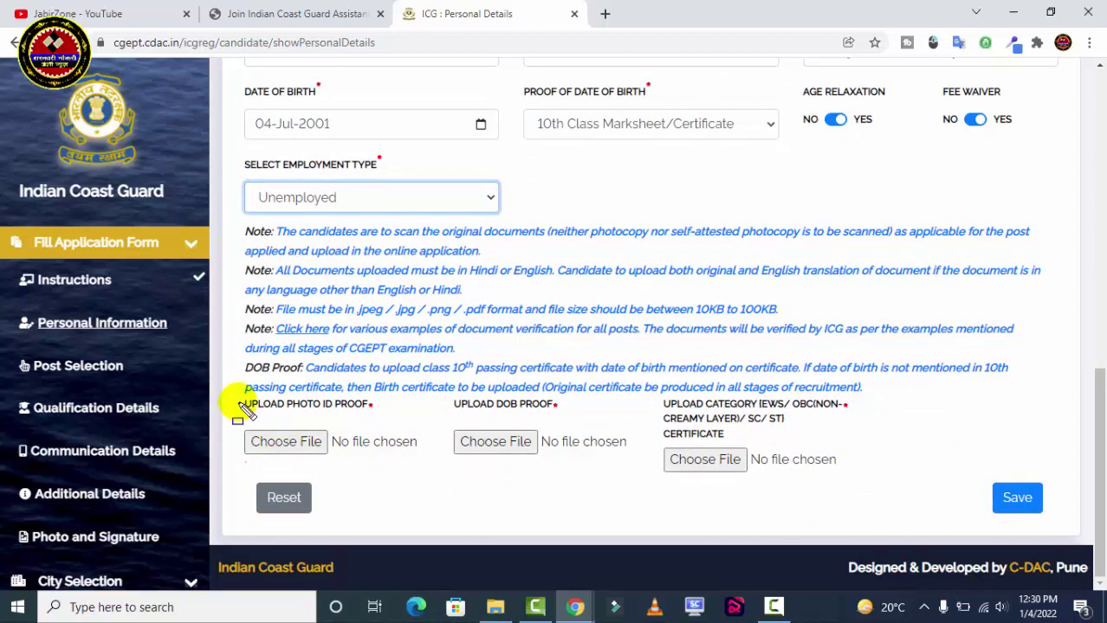
Step: Attach the photo ID, date-of-birth proof and category certificate JPGs, then save the personal details
drag(236, 390, 392, 414)
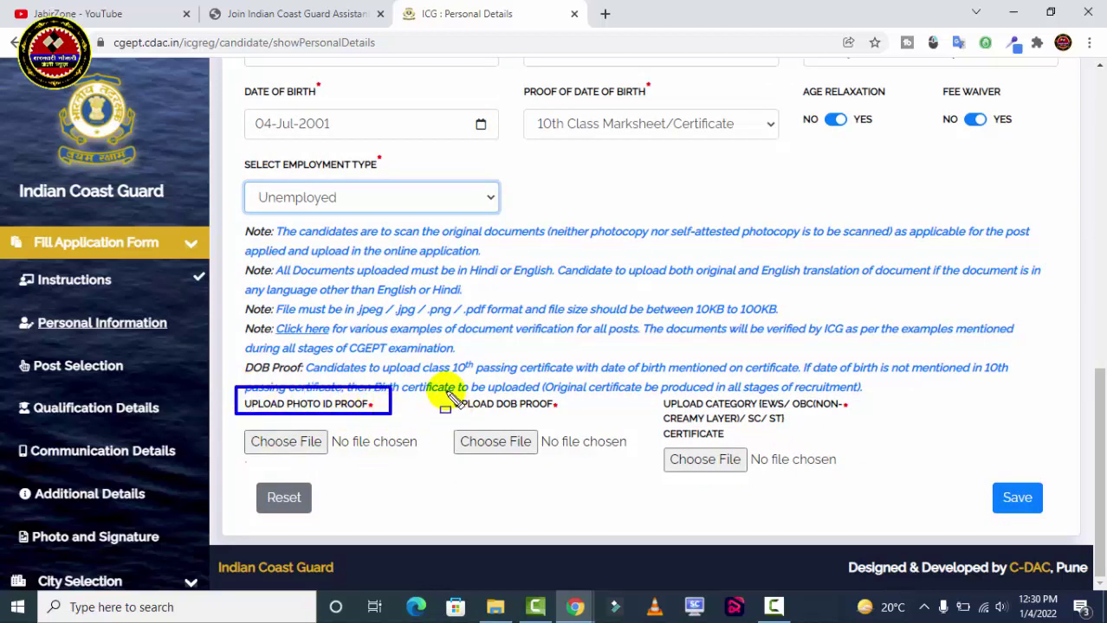
drag(445, 389, 571, 415)
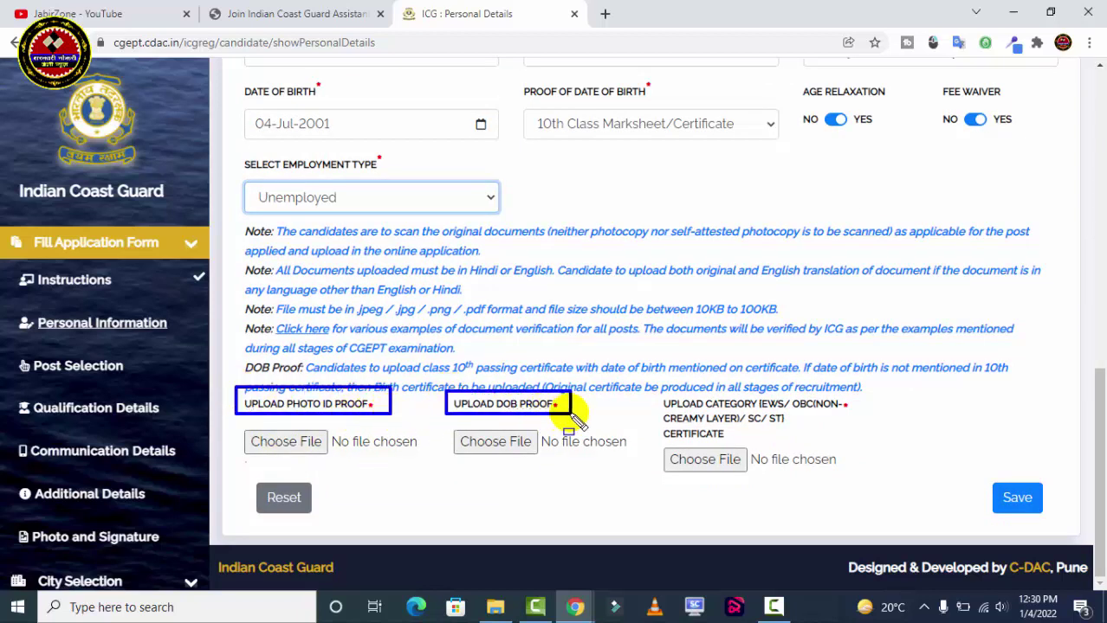
drag(451, 425, 555, 467)
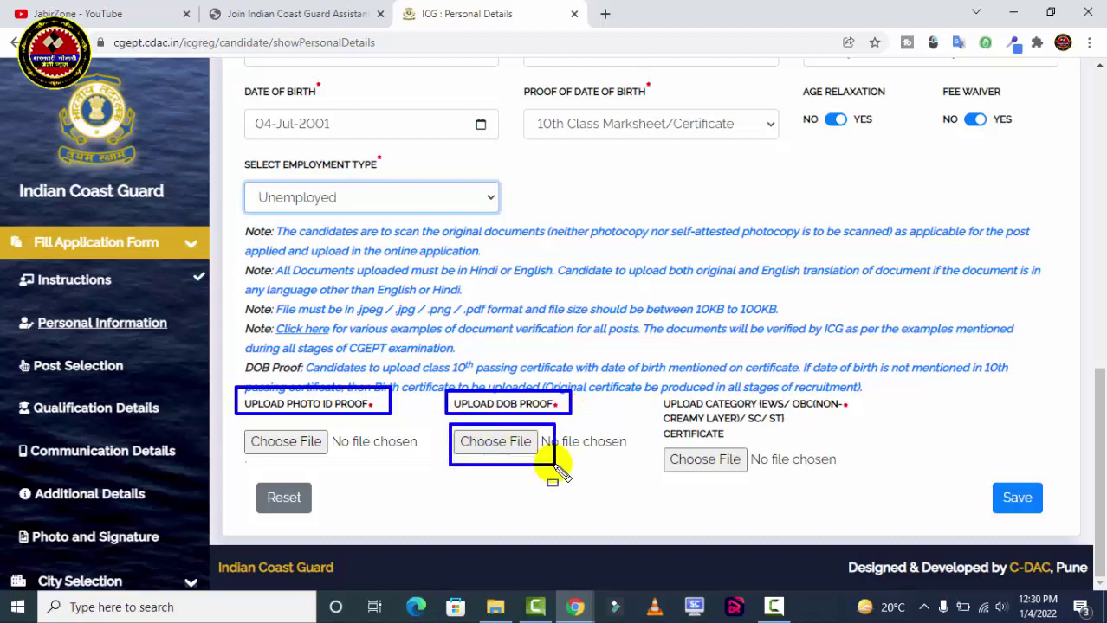
mouse_move(657, 390)
mouse_down()
mouse_move(801, 464)
mouse_move(860, 443)
mouse_up()
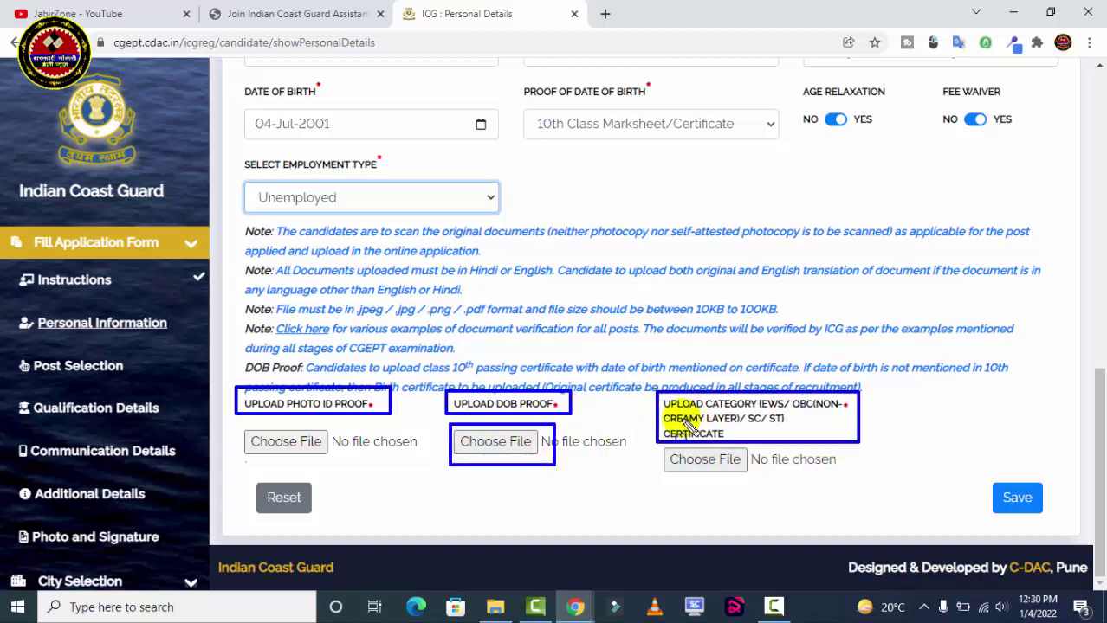
drag(662, 447, 751, 476)
drag(234, 216, 1045, 402)
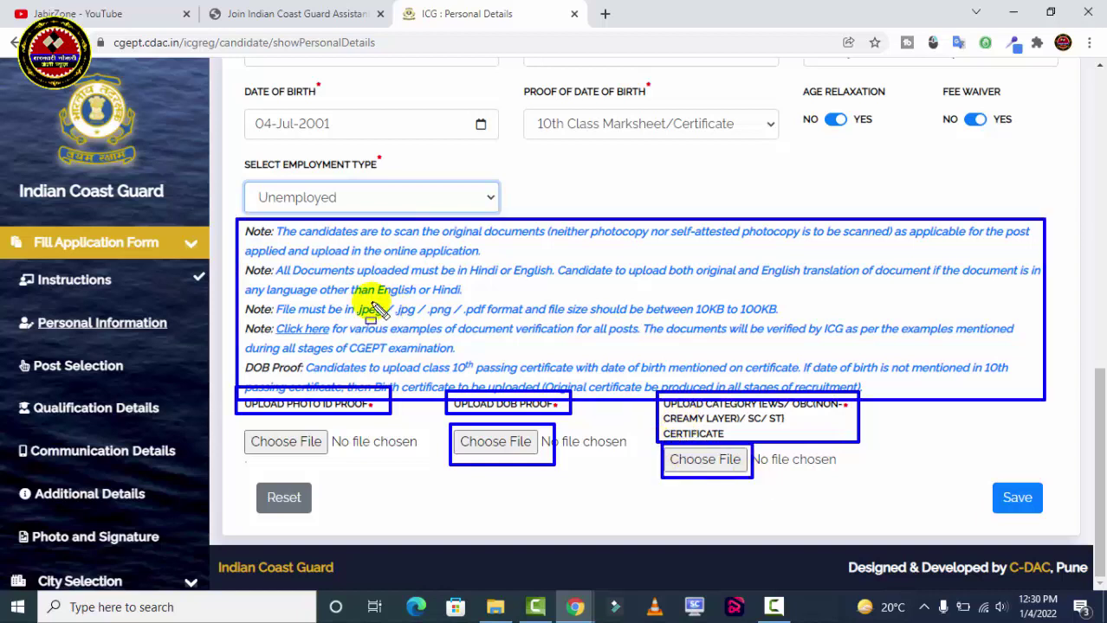
drag(349, 300, 497, 322)
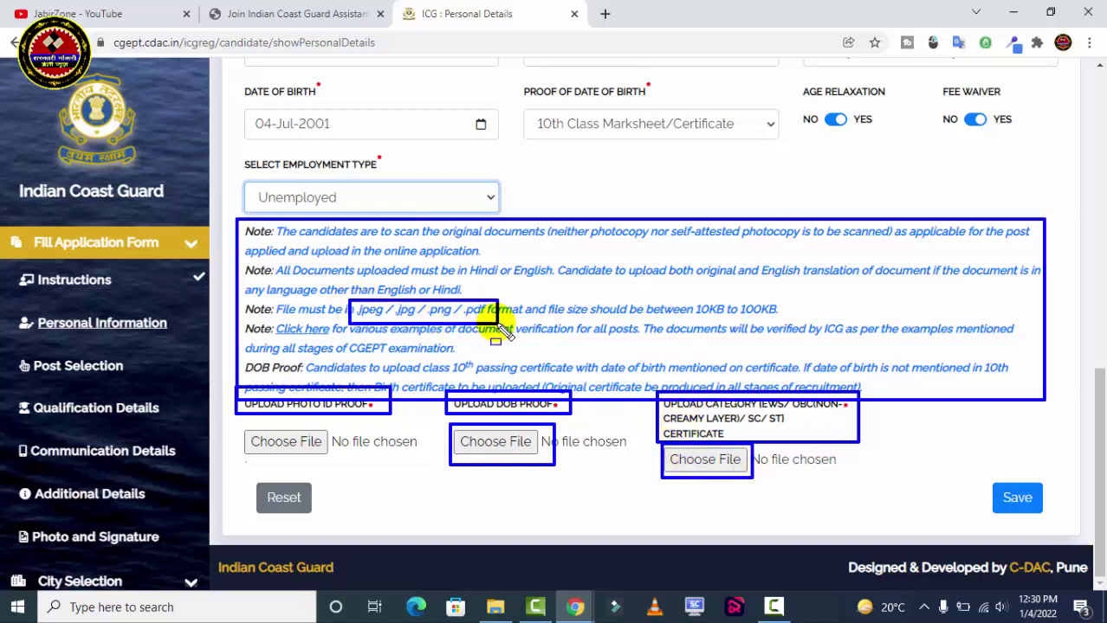
drag(686, 295, 787, 321)
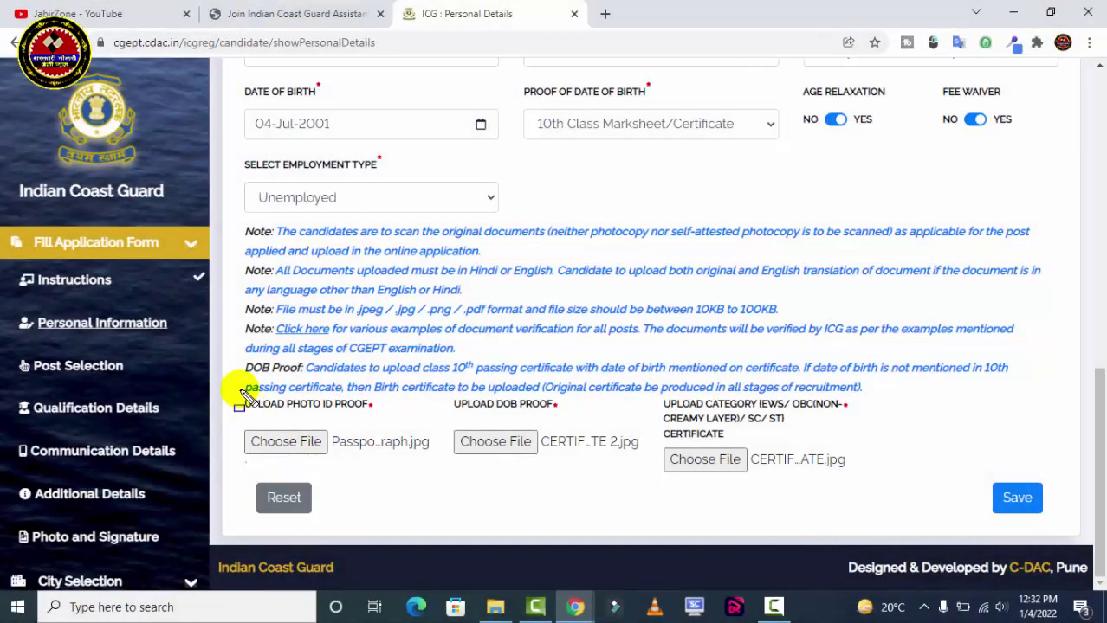
mouse_move(240, 390)
mouse_down()
mouse_move(647, 481)
mouse_move(815, 469)
mouse_move(877, 478)
mouse_up()
drag(974, 477, 1053, 523)
click(1018, 497)
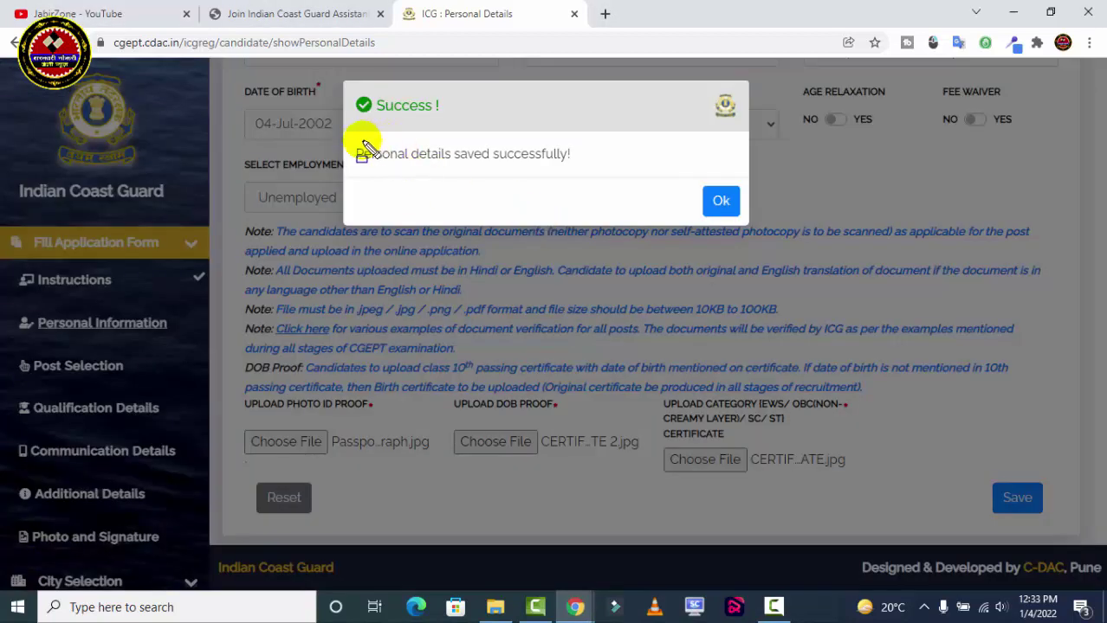
Step: Dismiss the success message, select NAVIK (GD) as the post, and save the choice
drag(350, 142, 587, 173)
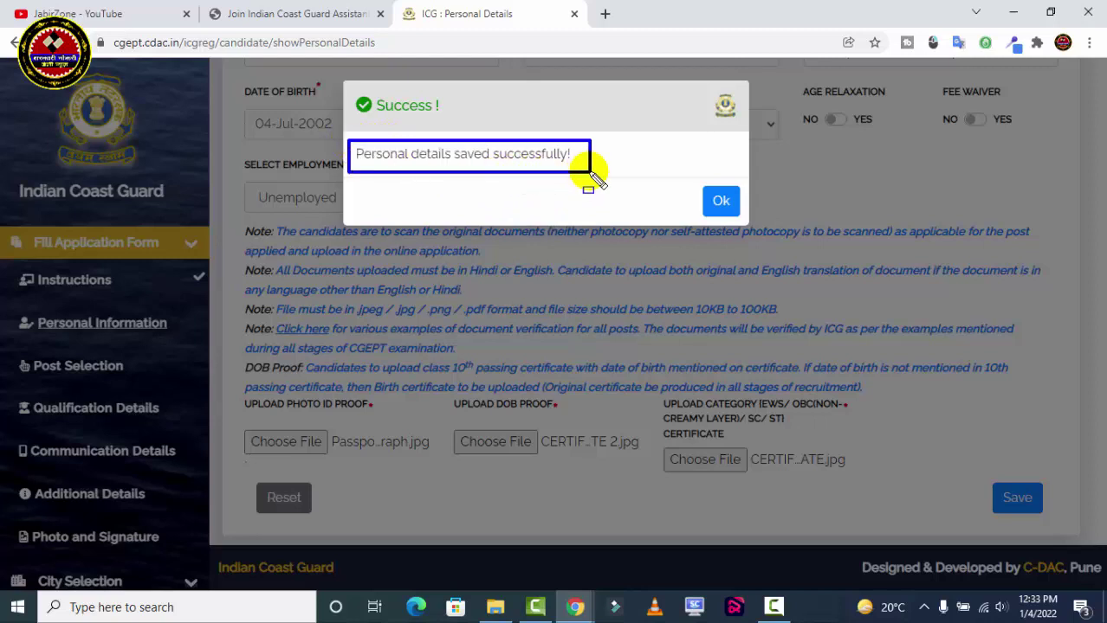
click(724, 206)
drag(1095, 168, 1100, 268)
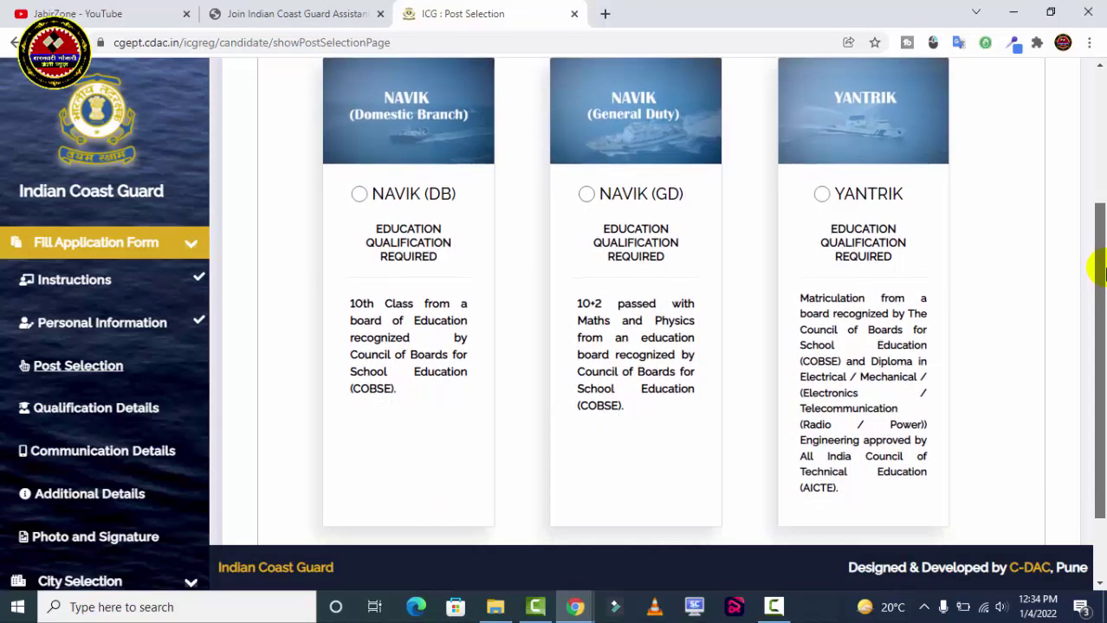
click(607, 173)
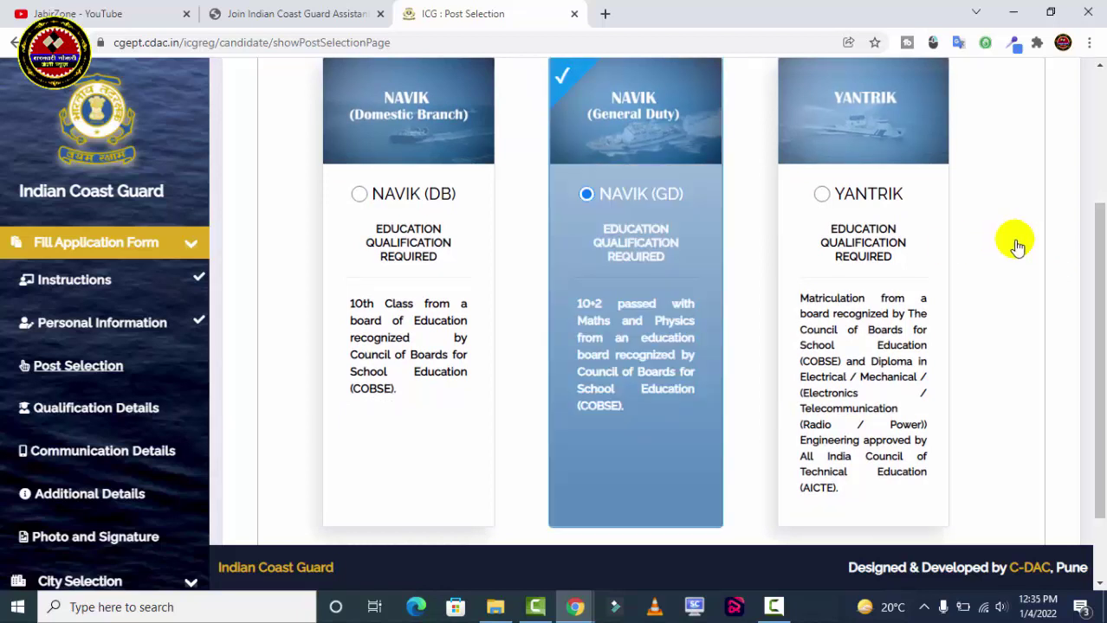
drag(1098, 239, 1097, 306)
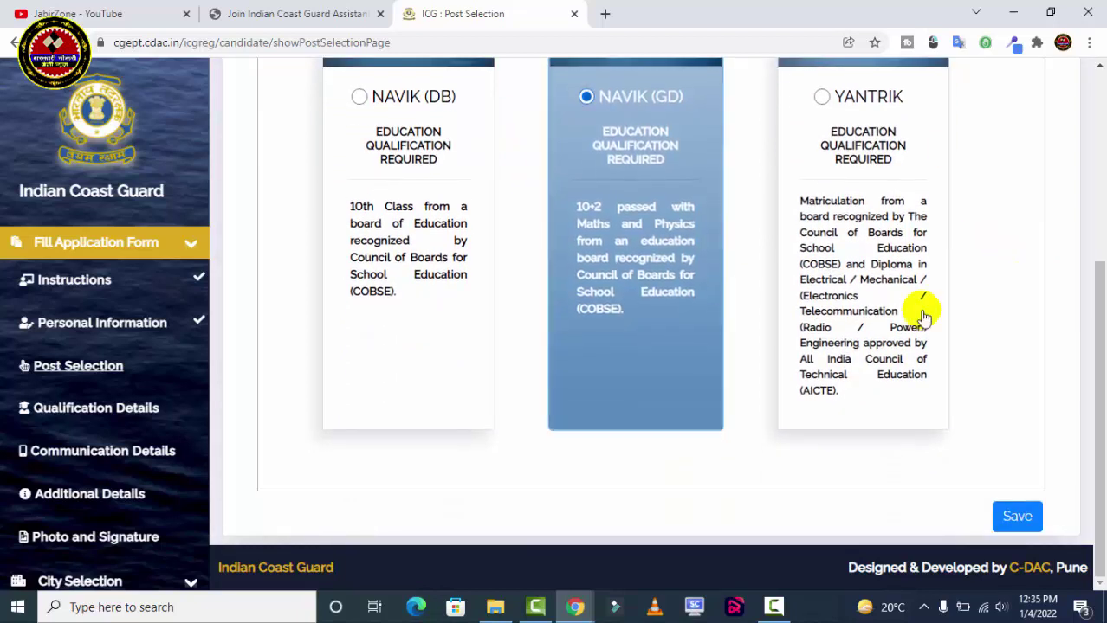
click(1015, 518)
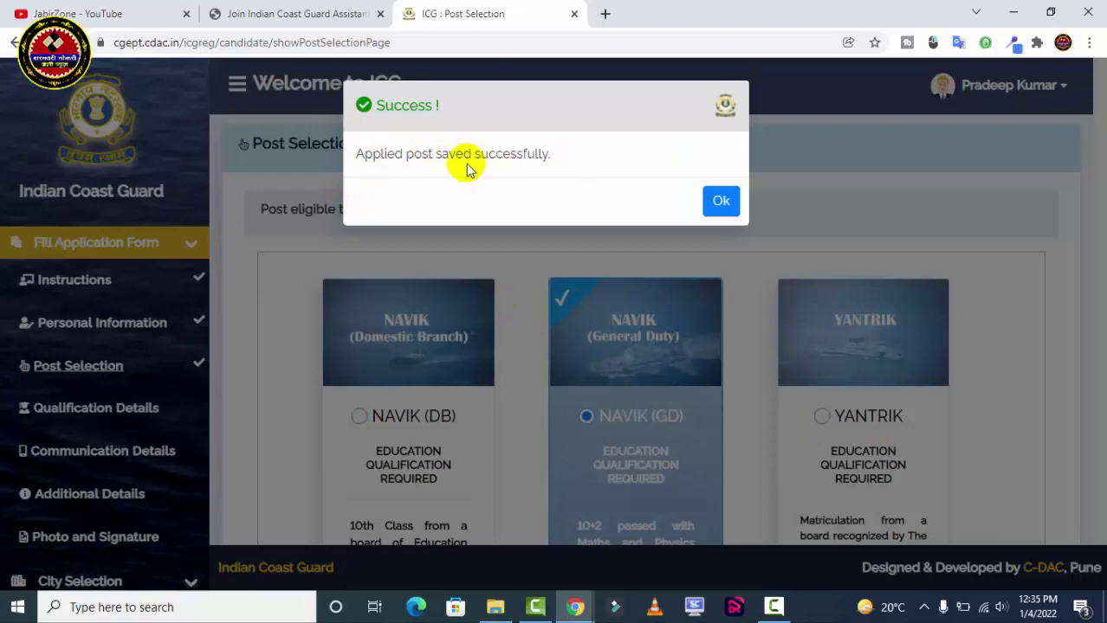
click(720, 208)
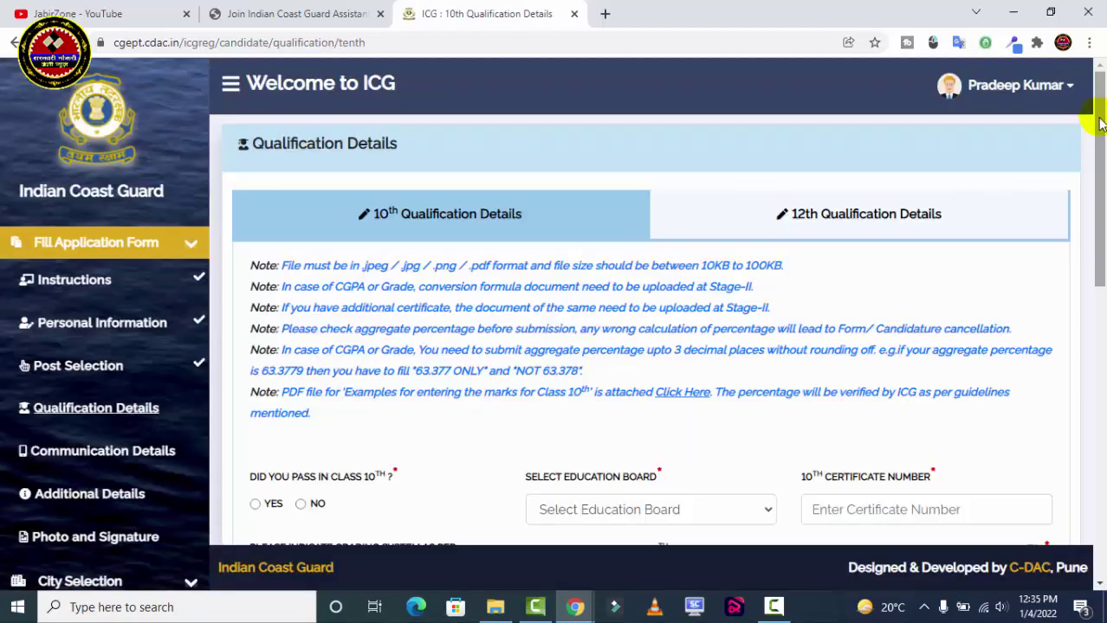
Step: Answer Yes to passing class 10th, choose the U.P. Board, and enter the certificate number
drag(1099, 124, 1100, 195)
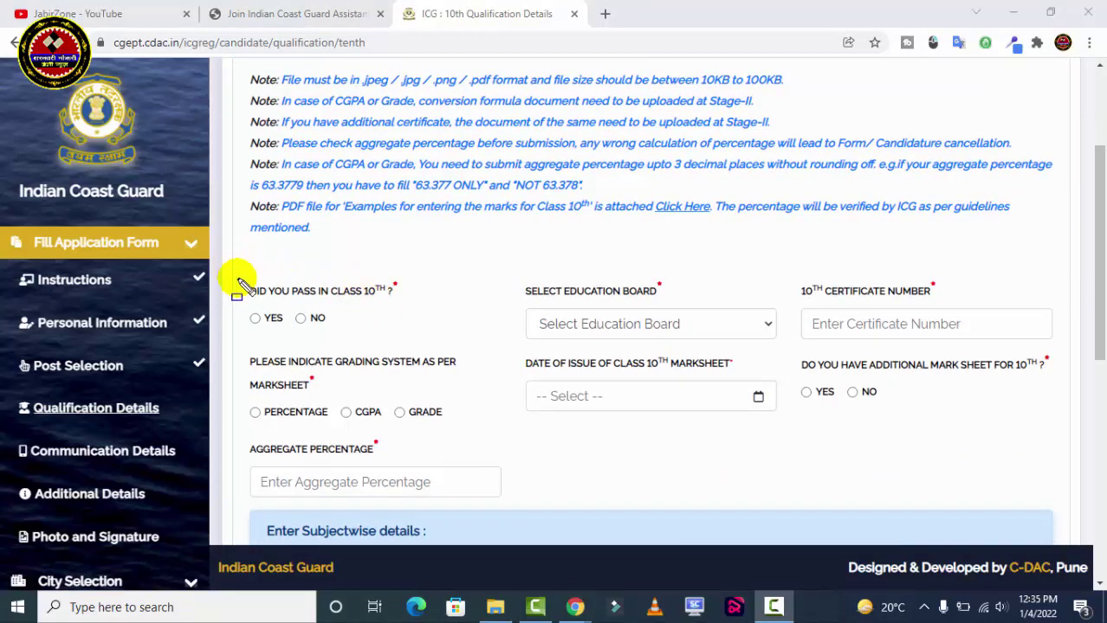
drag(238, 279, 432, 321)
key(Escape)
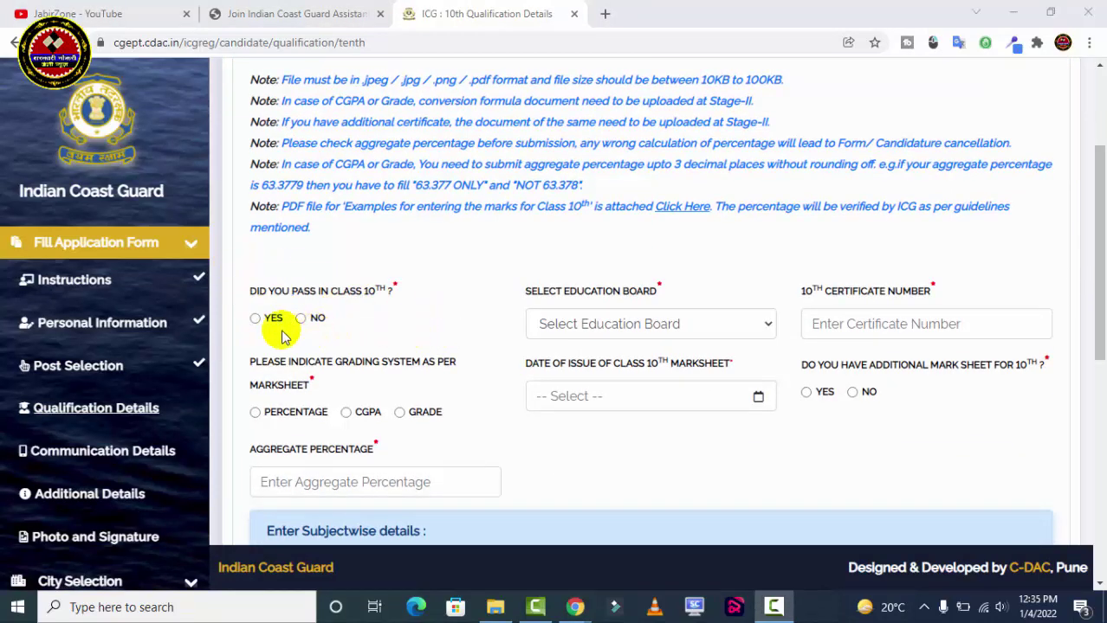
click(255, 319)
click(608, 324)
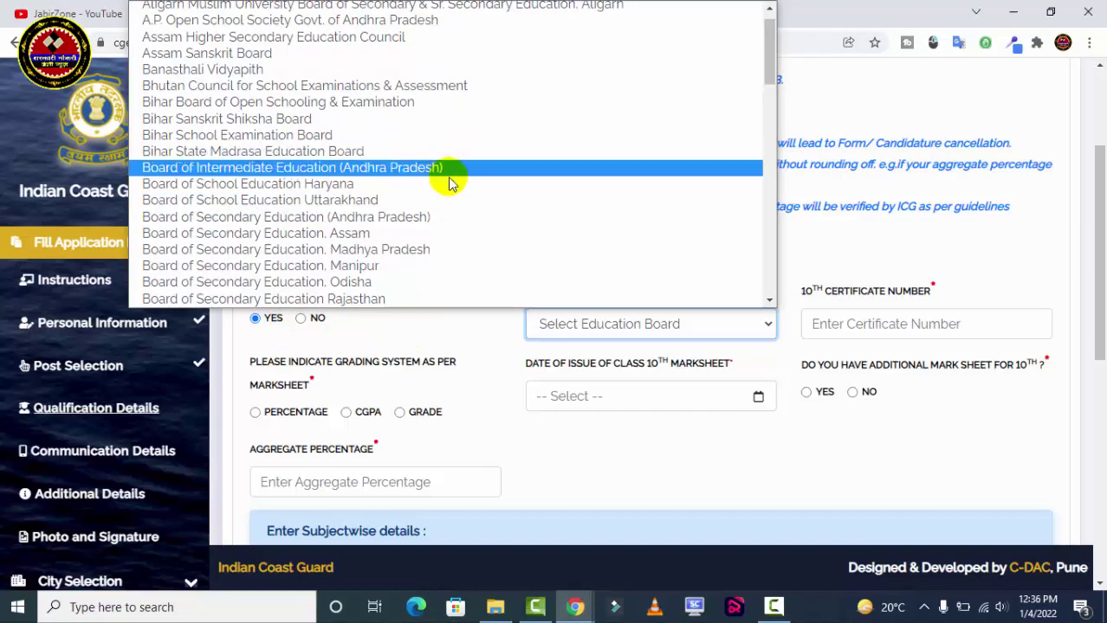
key(u)
key(Return)
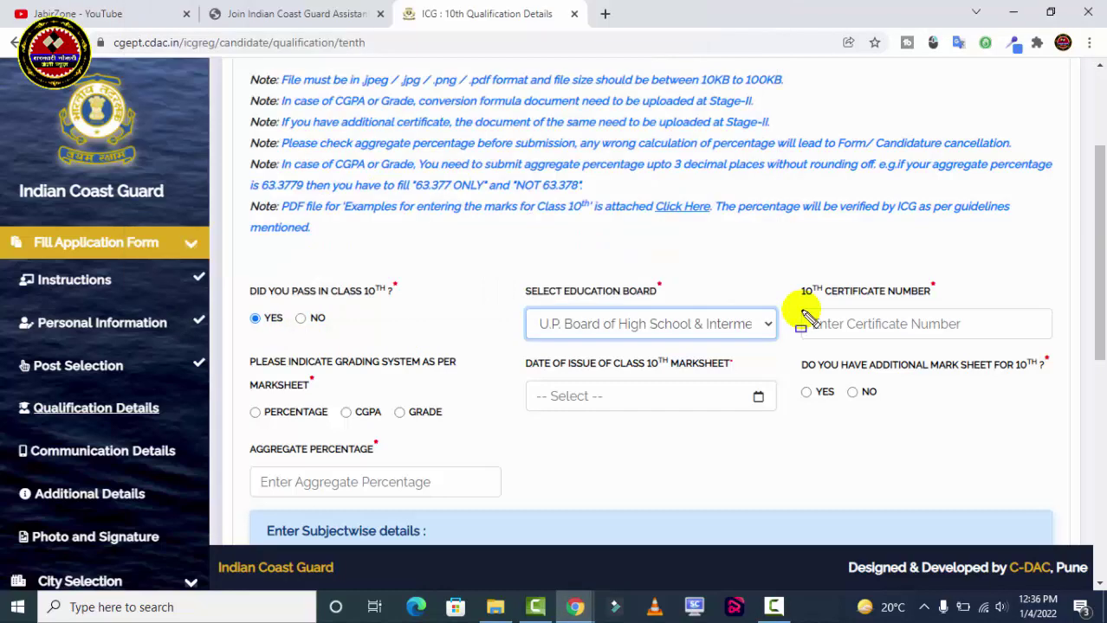
drag(801, 312, 1008, 343)
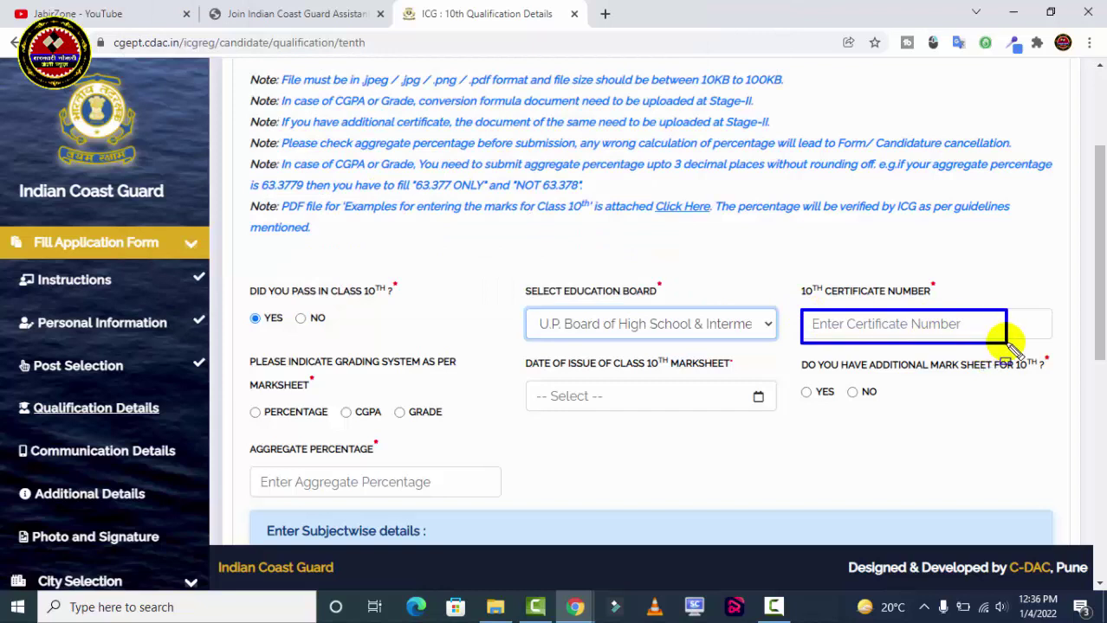
click(952, 325)
text(8774664)
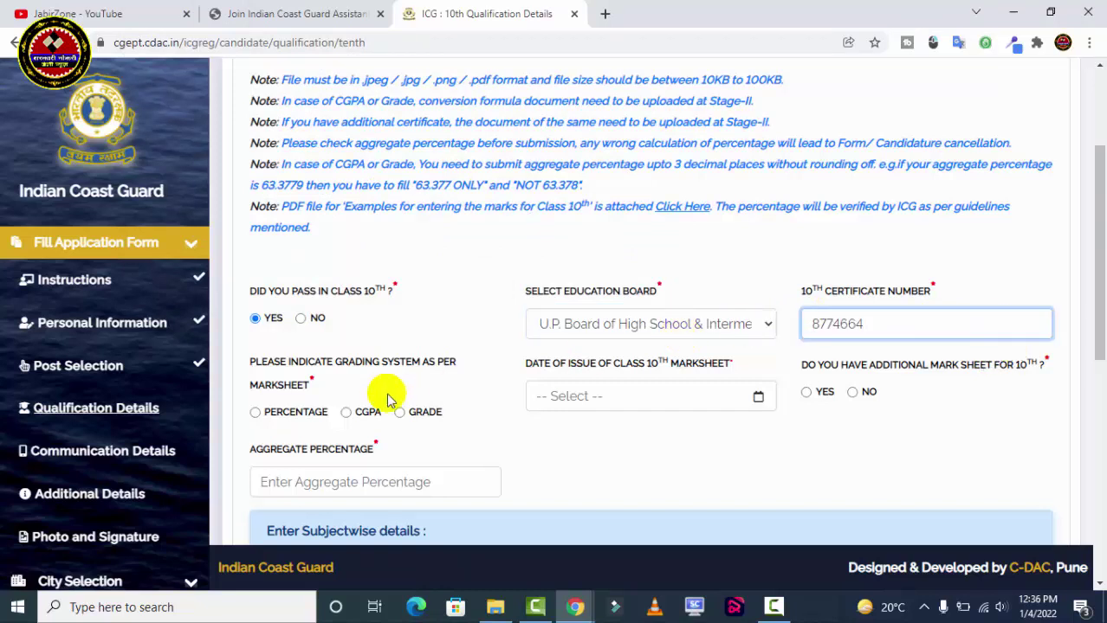
click(446, 383)
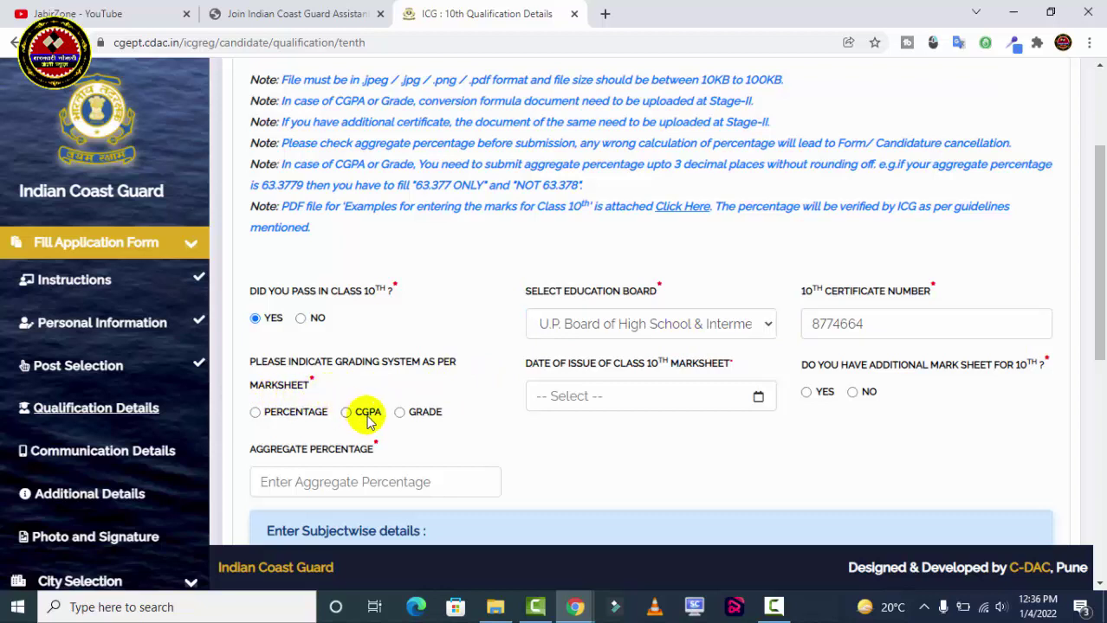
Step: Choose percentage grading and set the 10th marksheet issue date to 23-Jul-2014
click(255, 413)
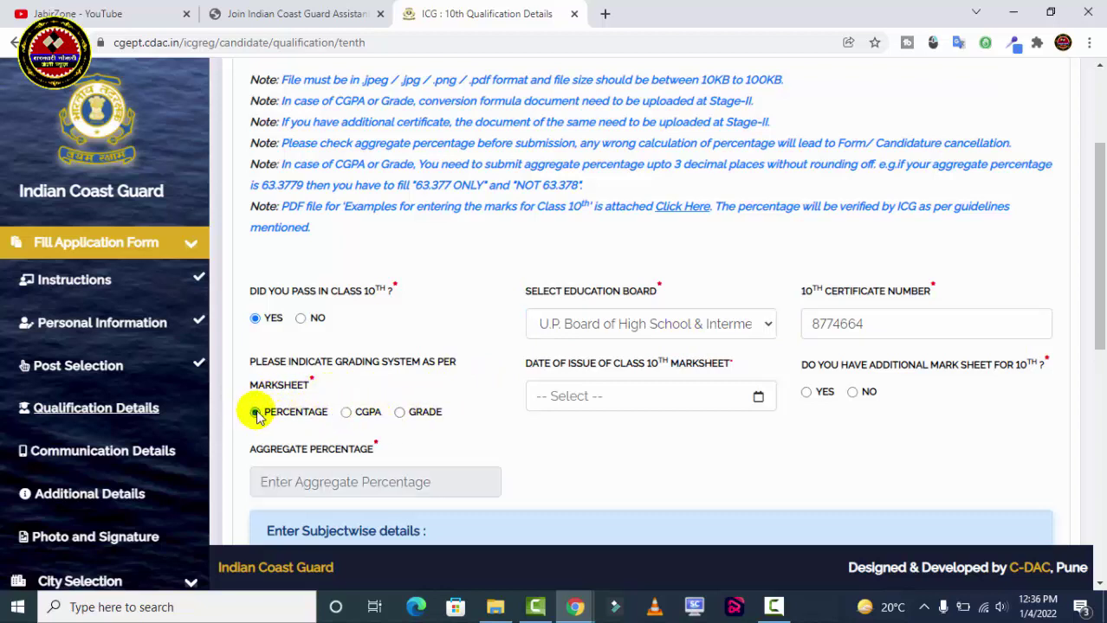
click(638, 398)
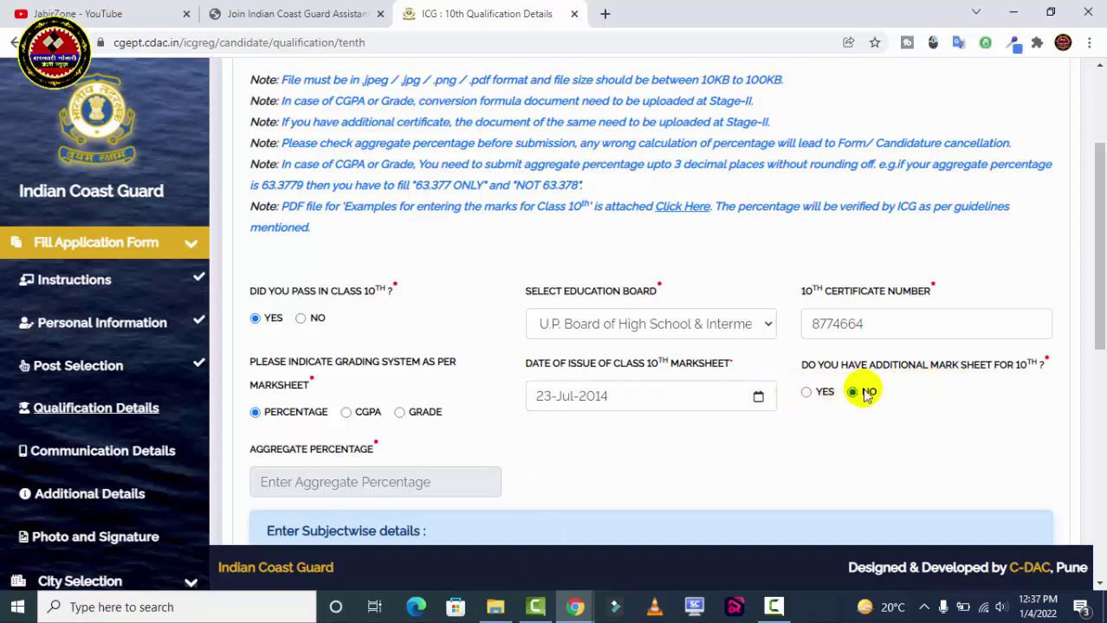
scroll(914, 344, down, 4)
drag(1097, 361, 1098, 403)
click(836, 244)
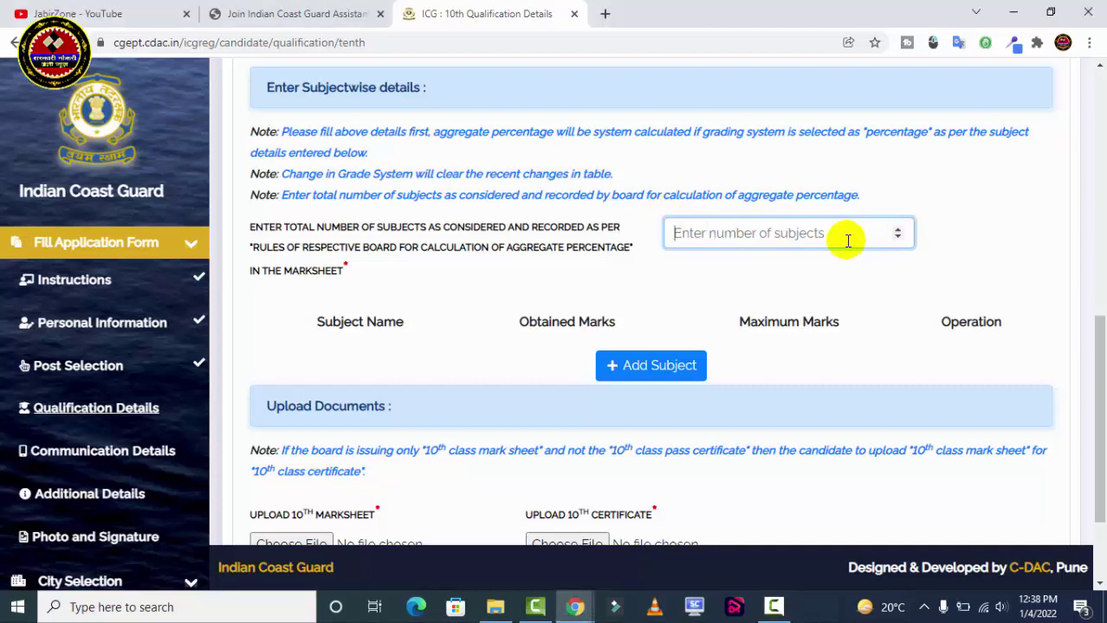
Step: Set 6 subjects and enter Mathematics with 89 out of 100 marks
text(6)
click(651, 366)
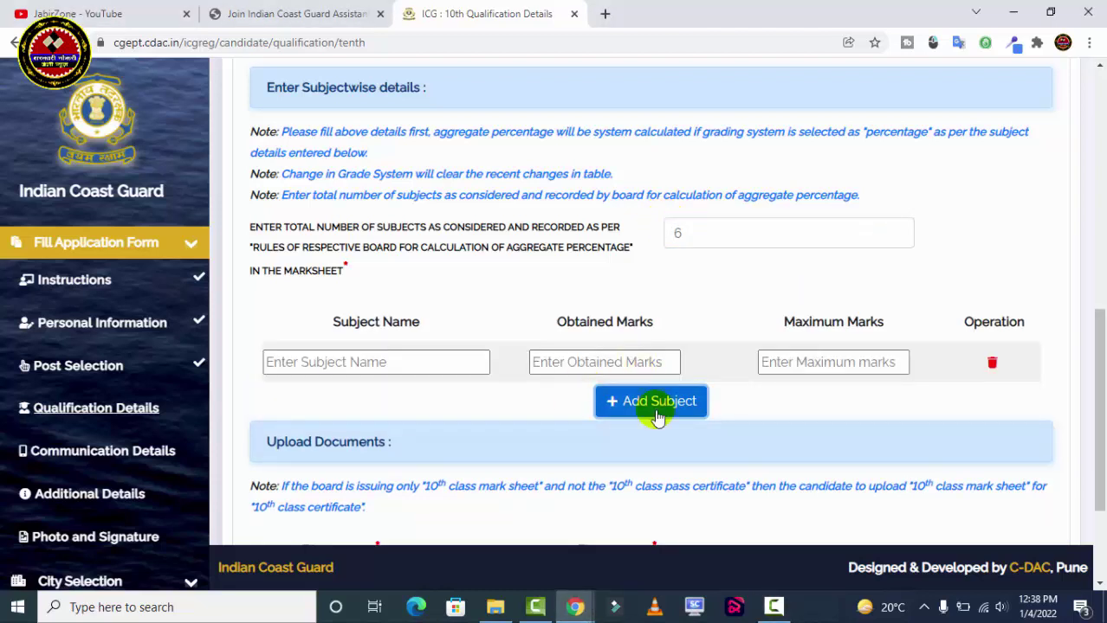
click(363, 362)
text(MATH)
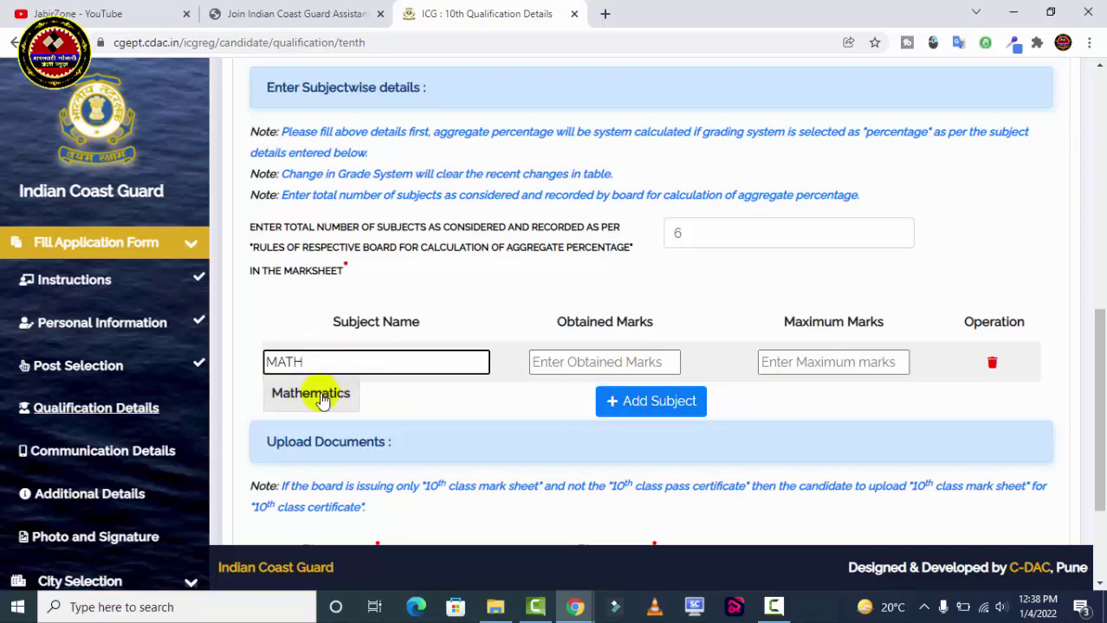
click(312, 394)
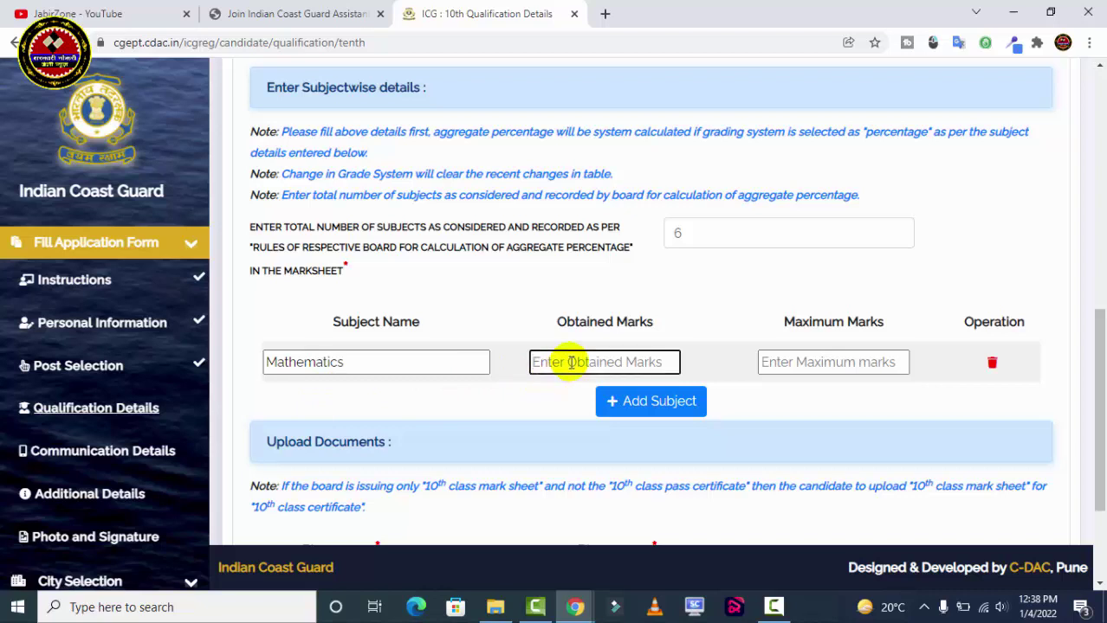
text(89)
key(Tab)
text(100)
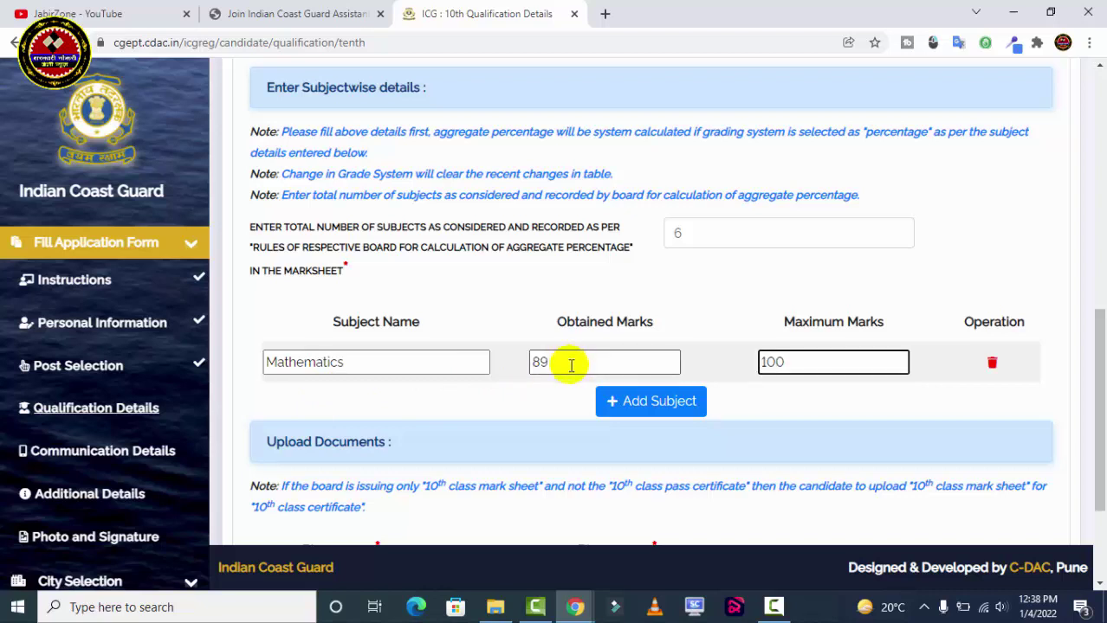
Step: Add an English subject row and begin entering its marks
click(655, 402)
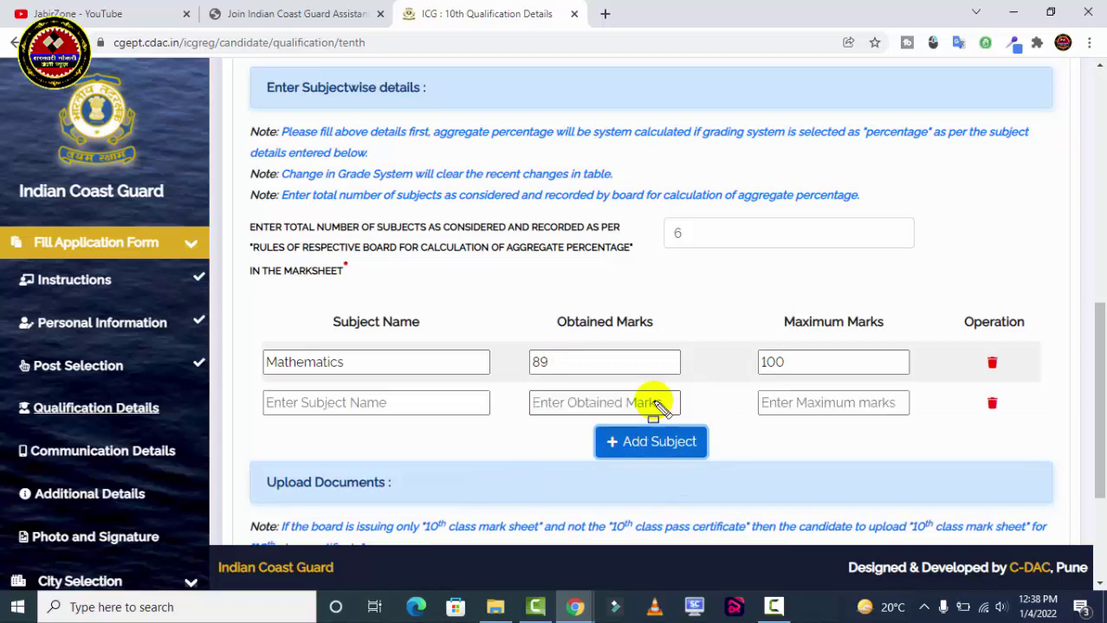
drag(254, 387, 921, 420)
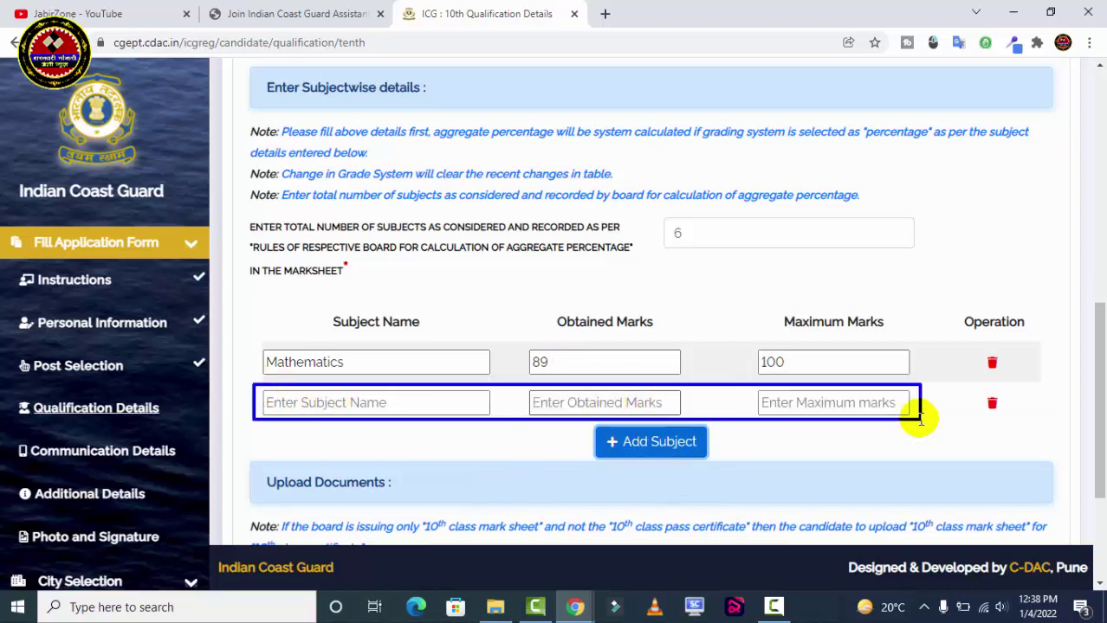
click(404, 394)
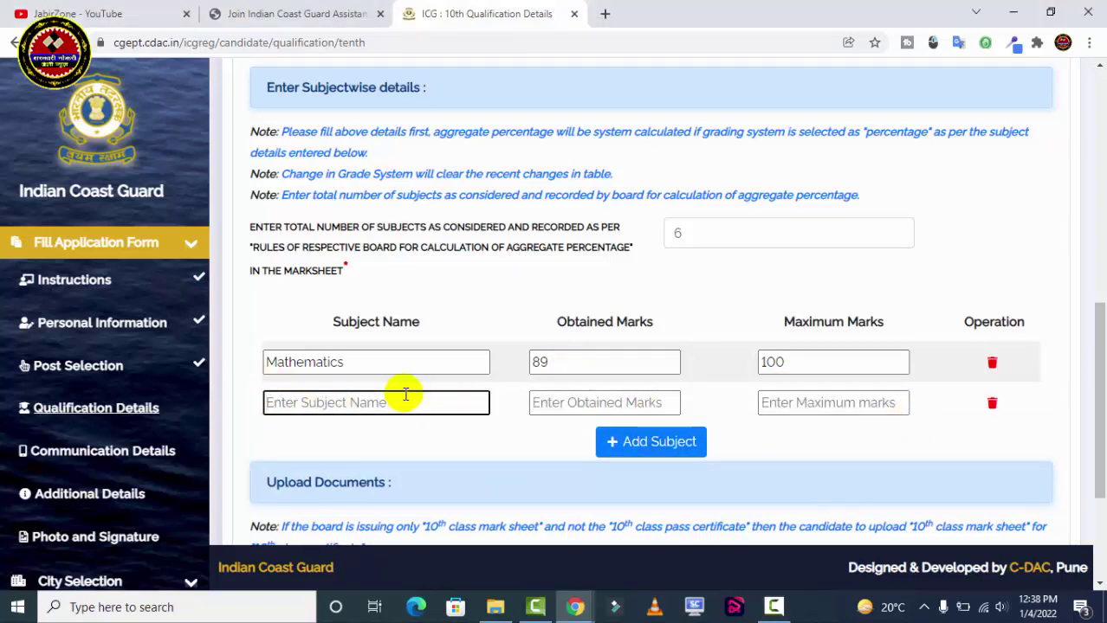
text(EN)
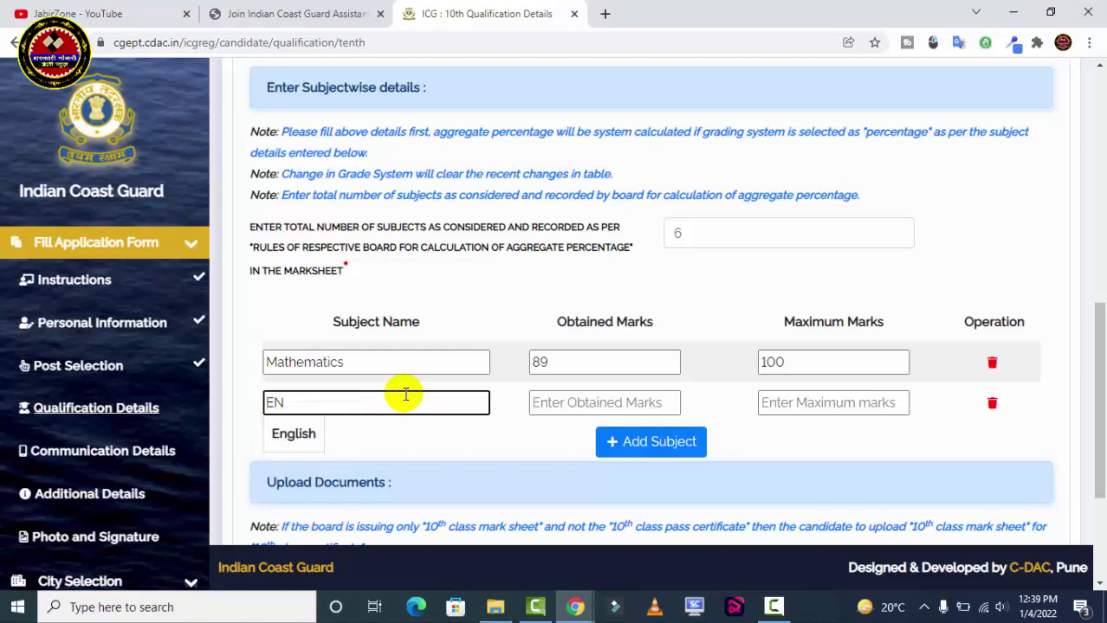
click(286, 435)
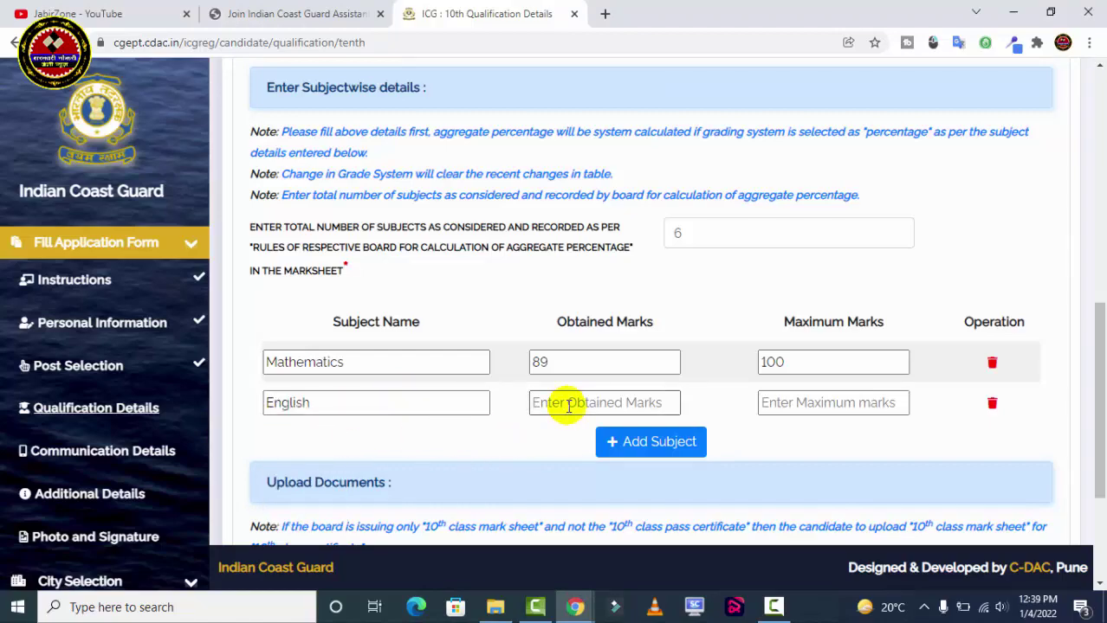
text(90)
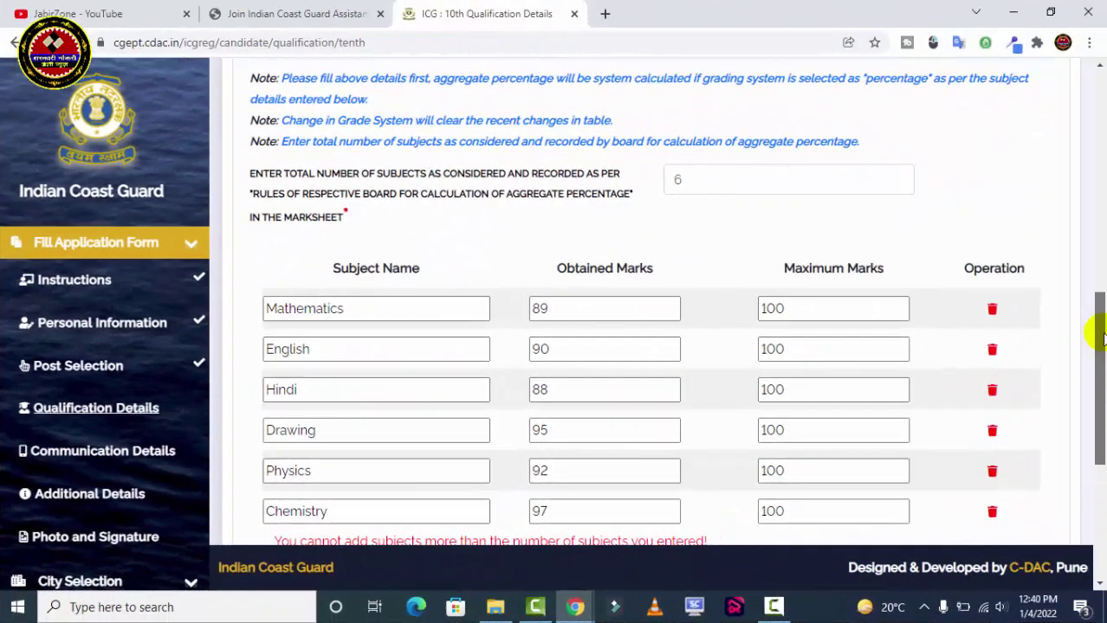
Step: Attach CERTIFIACTE 3.jpg as marksheet and CERTIFICATE.jpg as certificate, then save the 10th details
drag(1098, 336, 1098, 519)
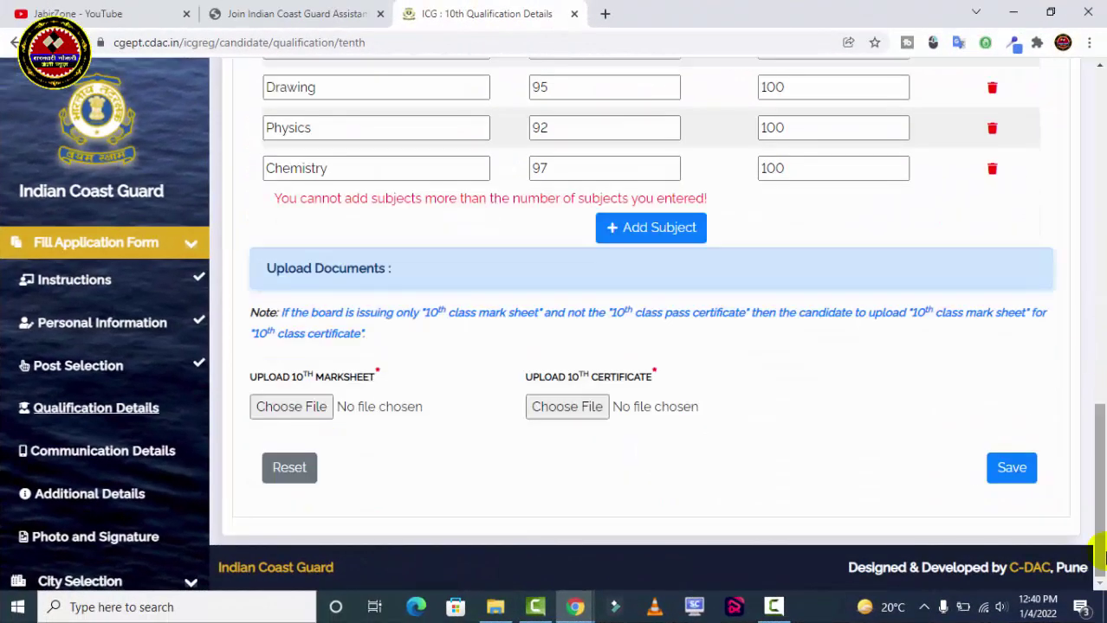
drag(240, 367, 422, 425)
mouse_move(512, 367)
mouse_down()
mouse_move(631, 425)
mouse_move(704, 431)
mouse_up()
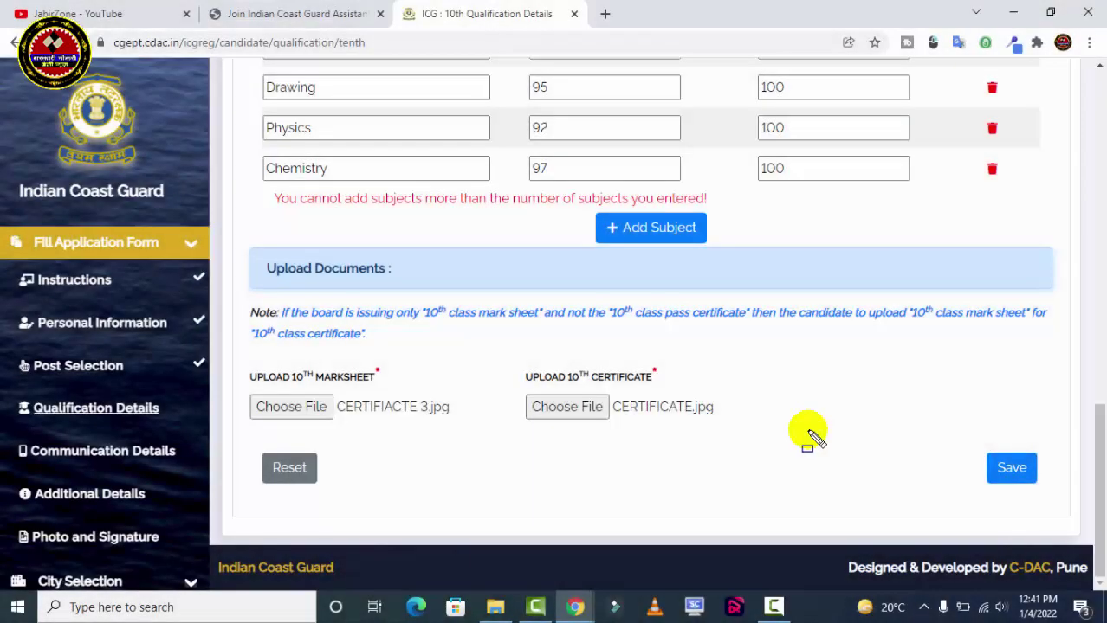
drag(980, 439, 1063, 505)
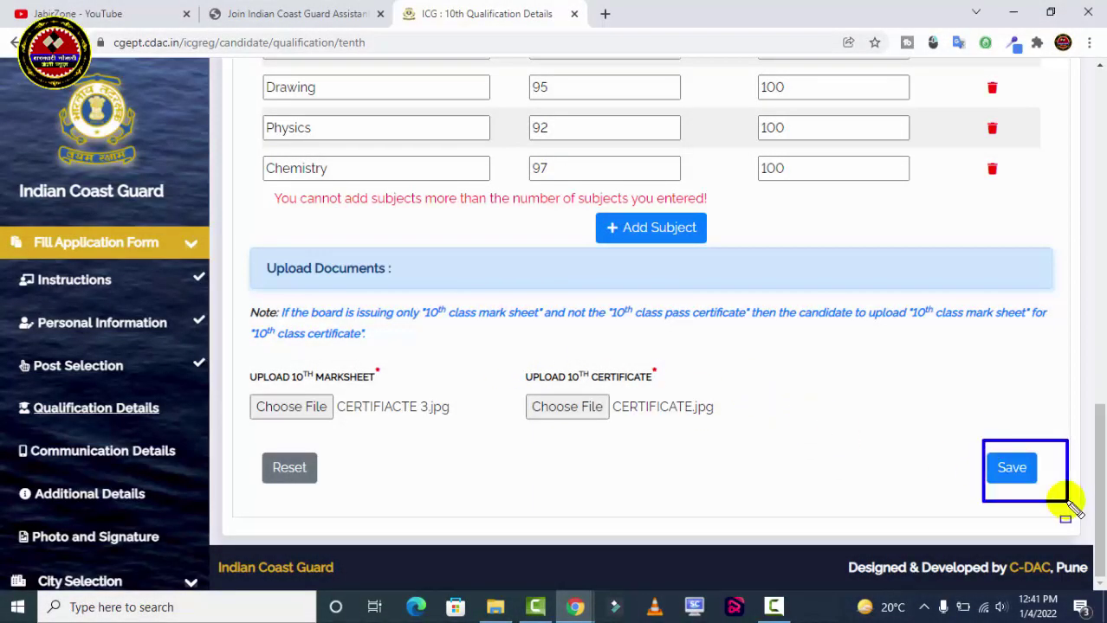
click(1012, 469)
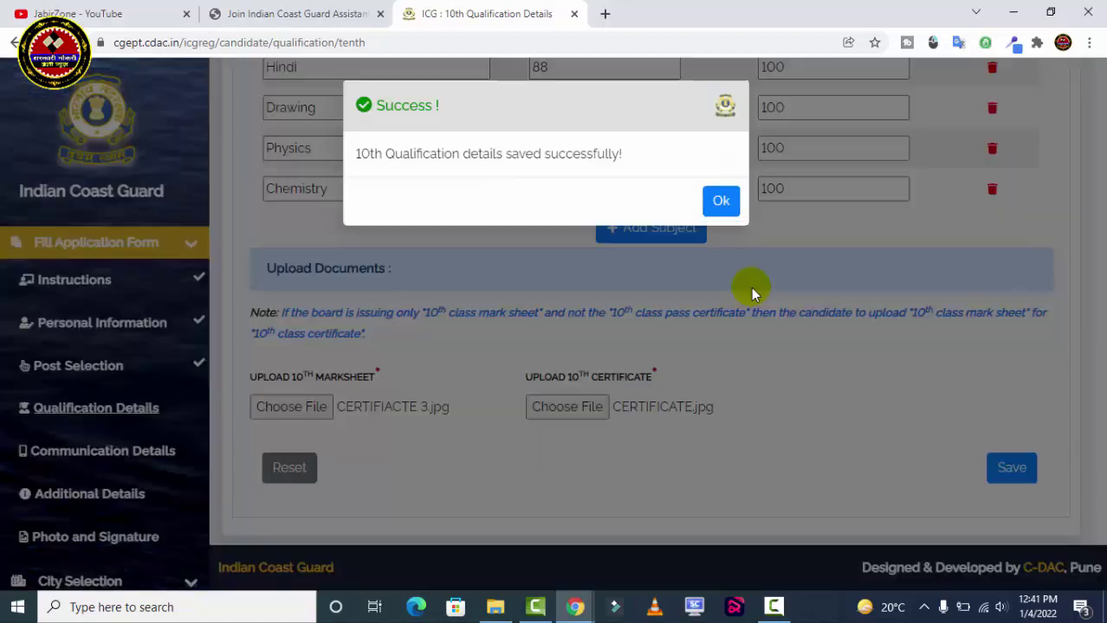
Step: Acknowledge the save, choose the U.P. Board for 12th, and start the certificate number
click(720, 201)
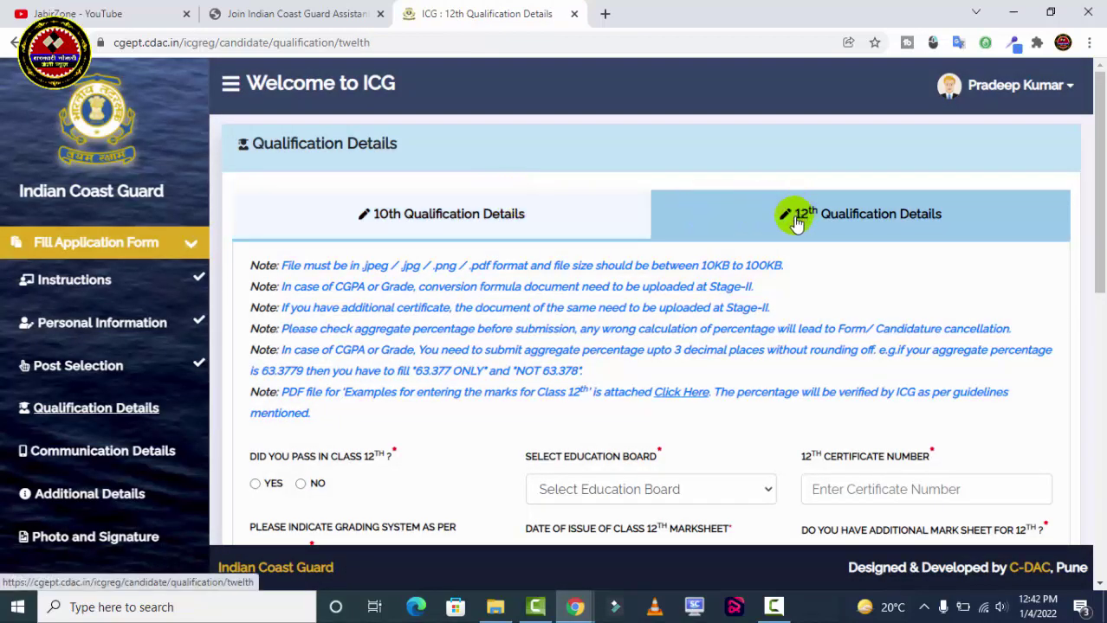
drag(1098, 199, 1100, 282)
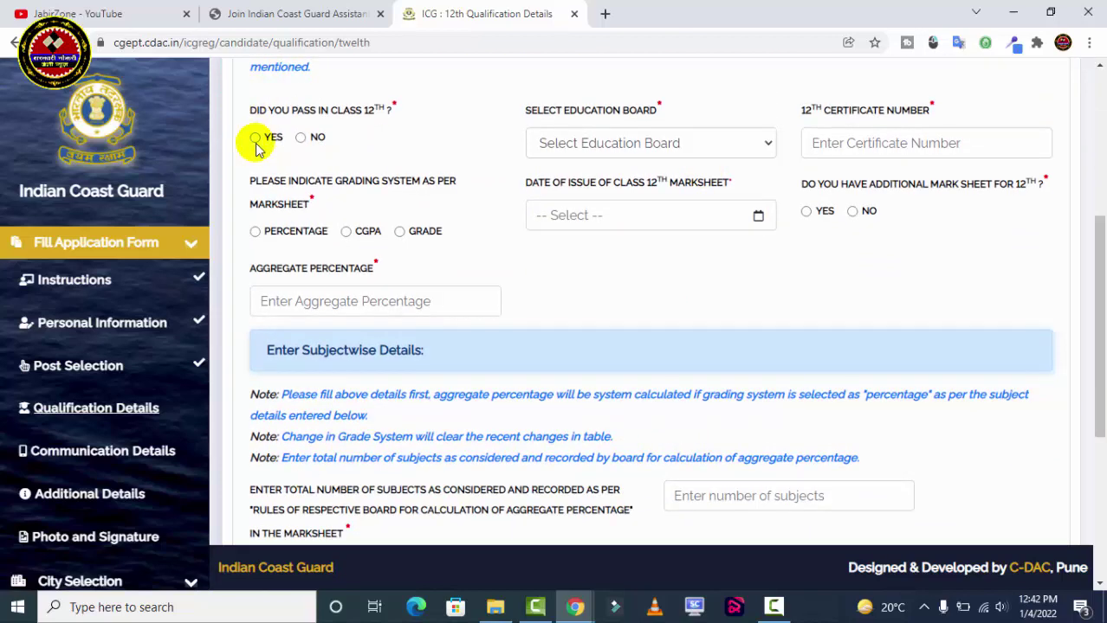
click(672, 144)
key(u)
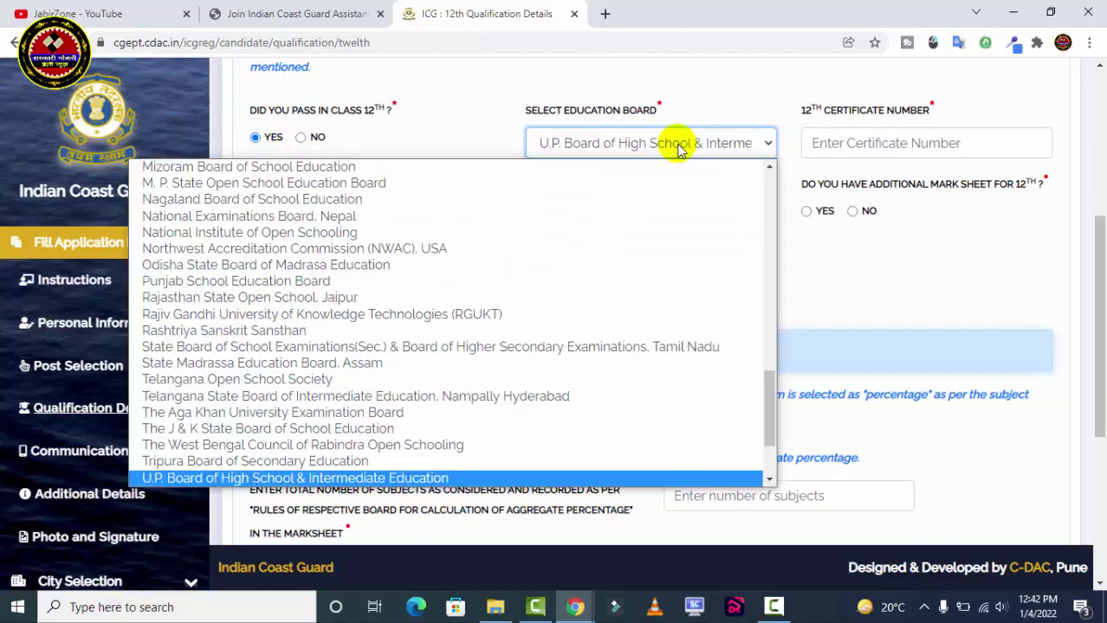
key(Return)
click(872, 152)
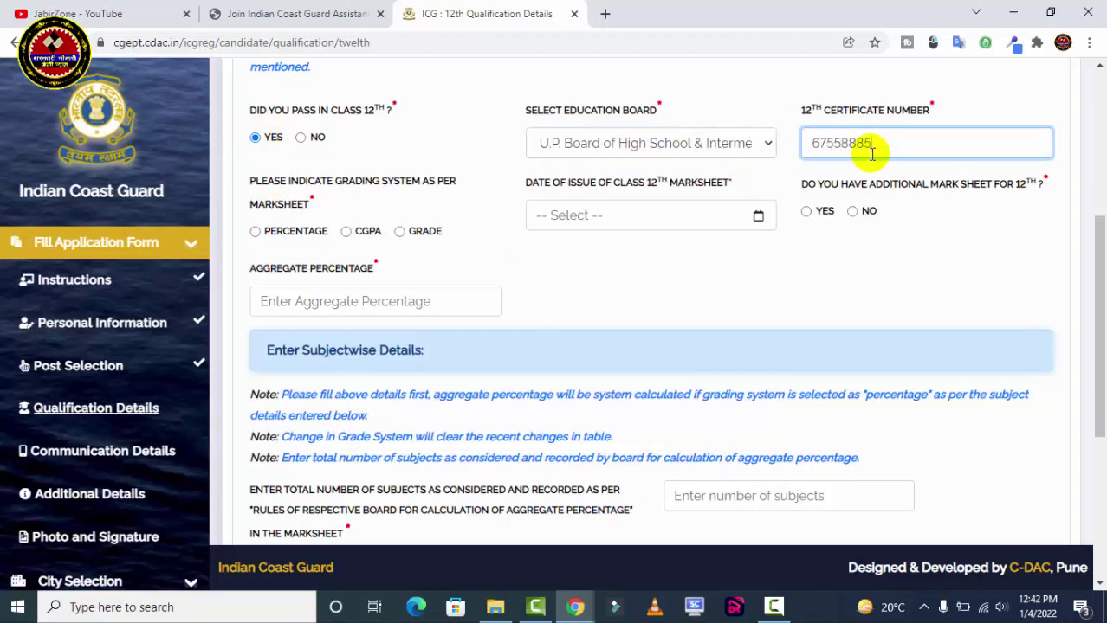
Step: Choose percentage grading and set the 12th marksheet issue date to 14-Jun-2016
click(255, 233)
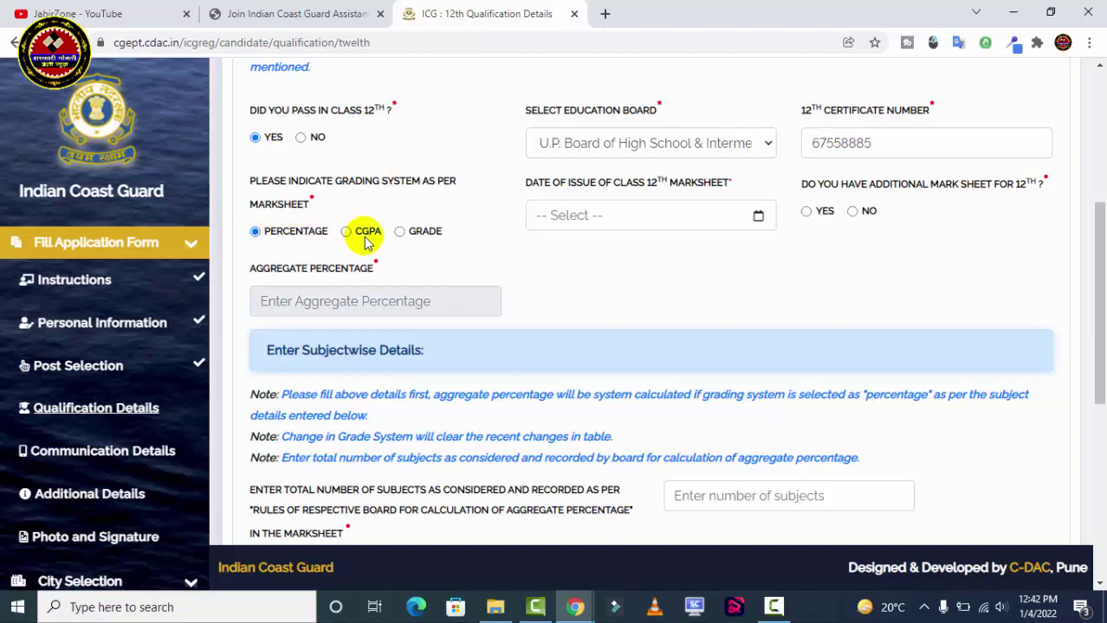
click(685, 217)
click(582, 248)
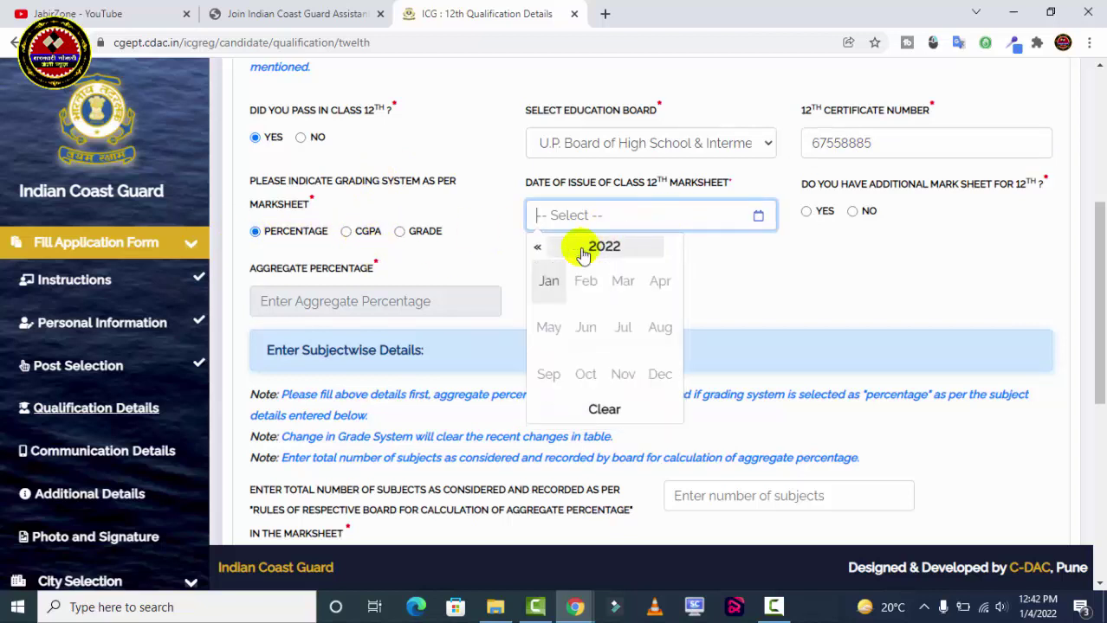
click(577, 251)
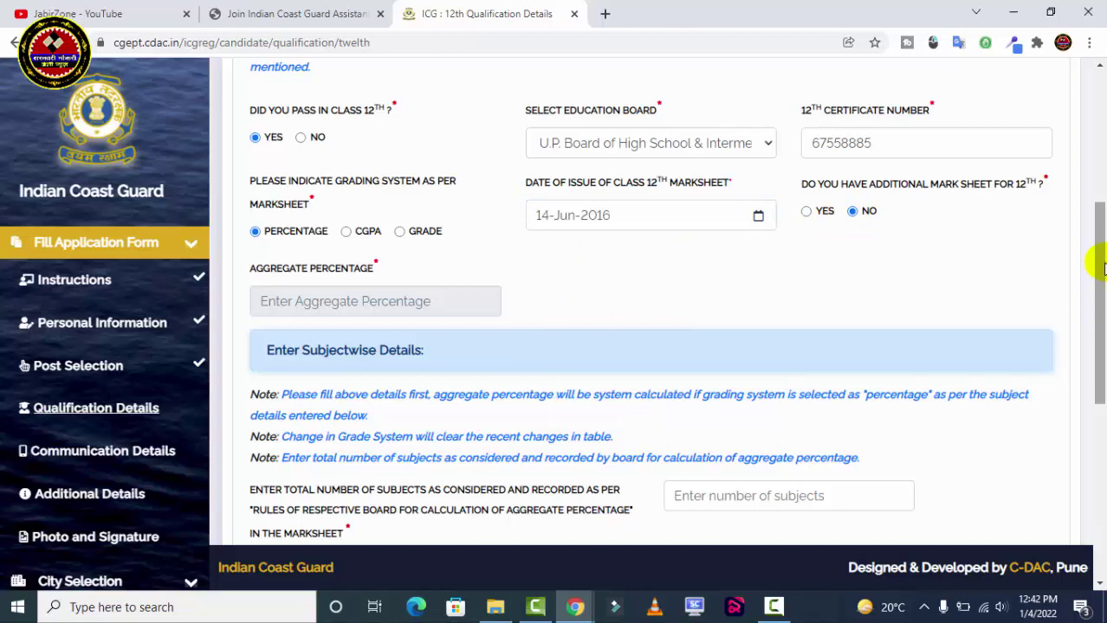
mouse_move(1101, 268)
mouse_down()
mouse_move(1094, 383)
mouse_move(1080, 395)
mouse_up()
drag(248, 199, 1071, 287)
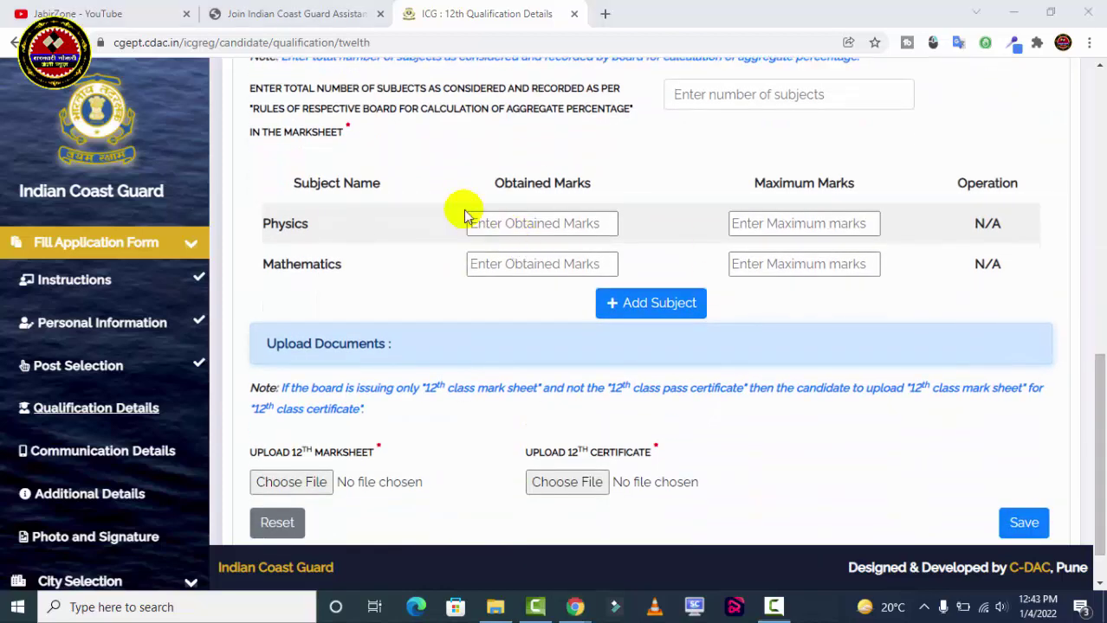
Step: Enter Physics 98 and Mathematics 89 marks, each out of 100
click(499, 219)
text(9)
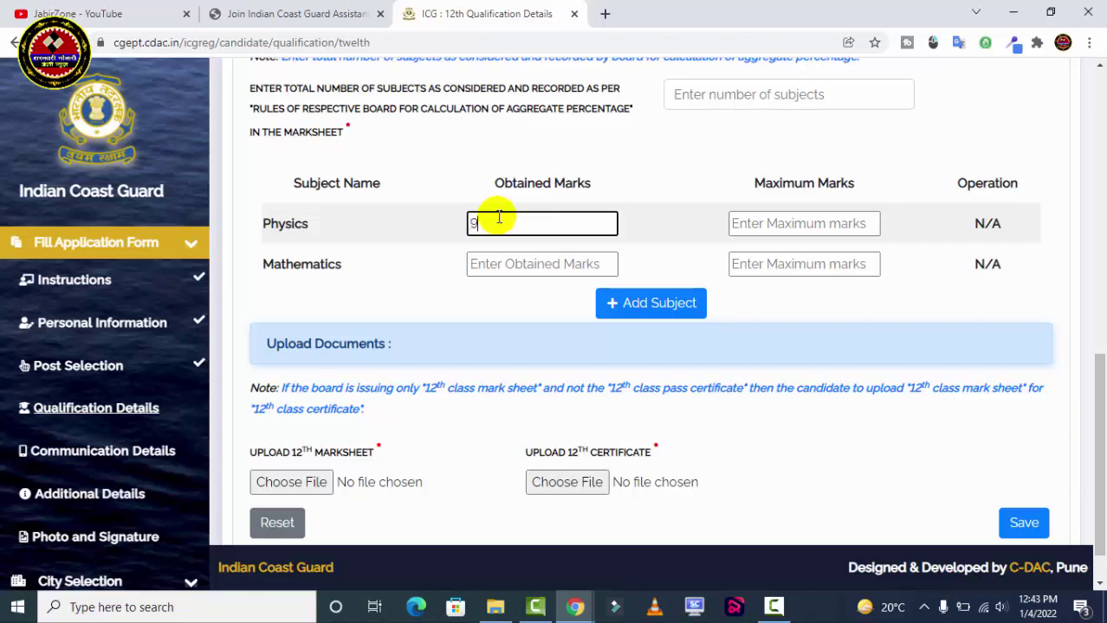
text(8)
key(Tab)
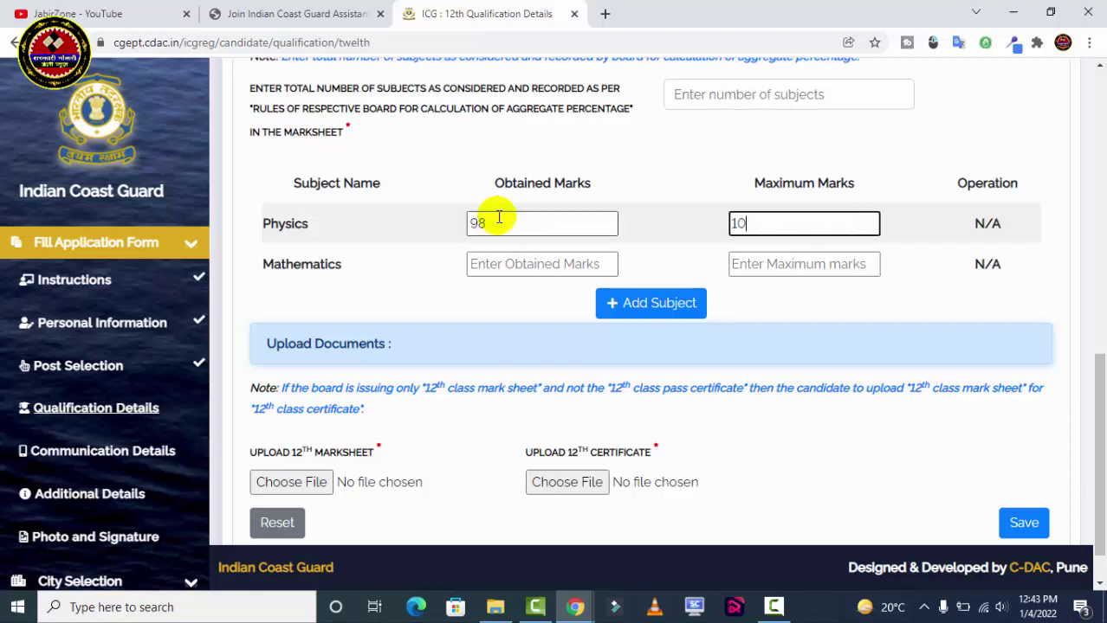
click(504, 258)
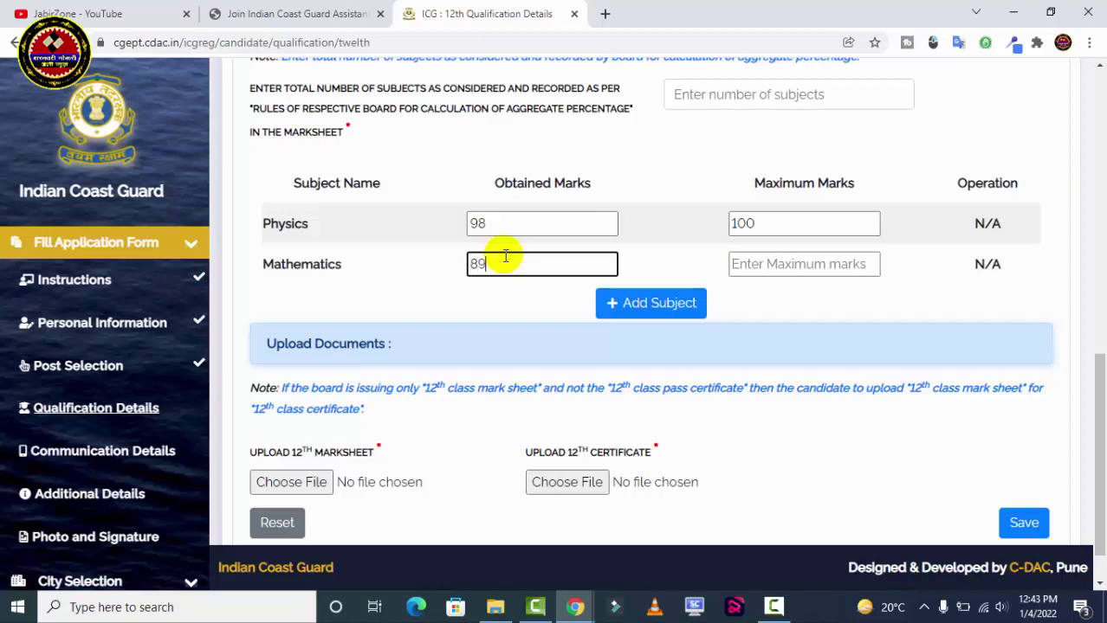
key(Tab)
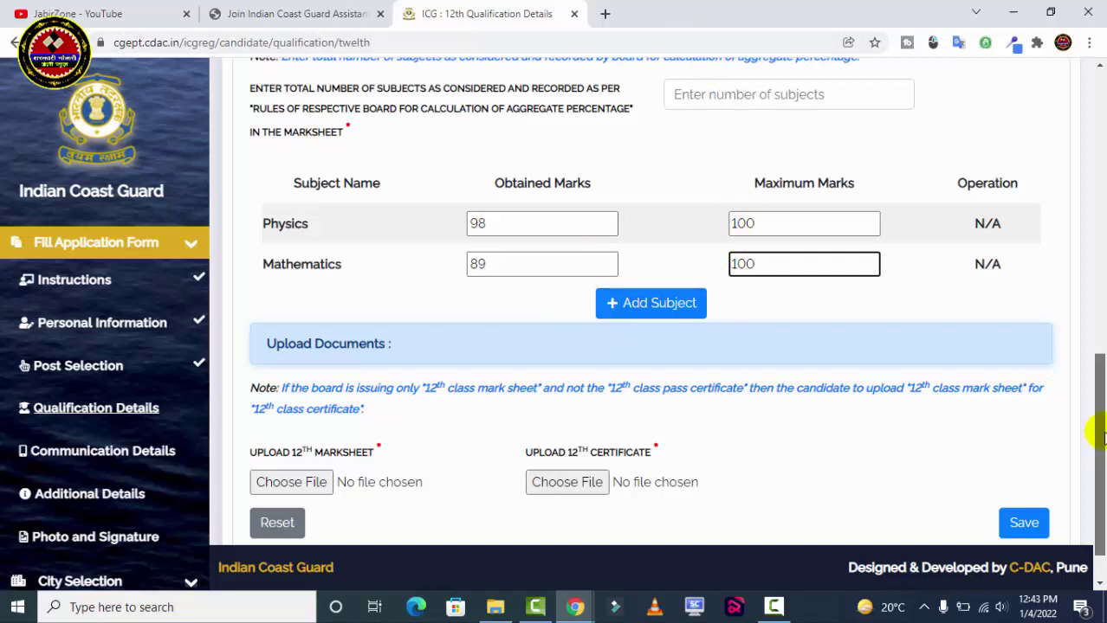
Step: Set the subject count to 5 and add English 97, Chemistry 97 and Hindi 96
scroll(1100, 437, up, 1)
click(712, 152)
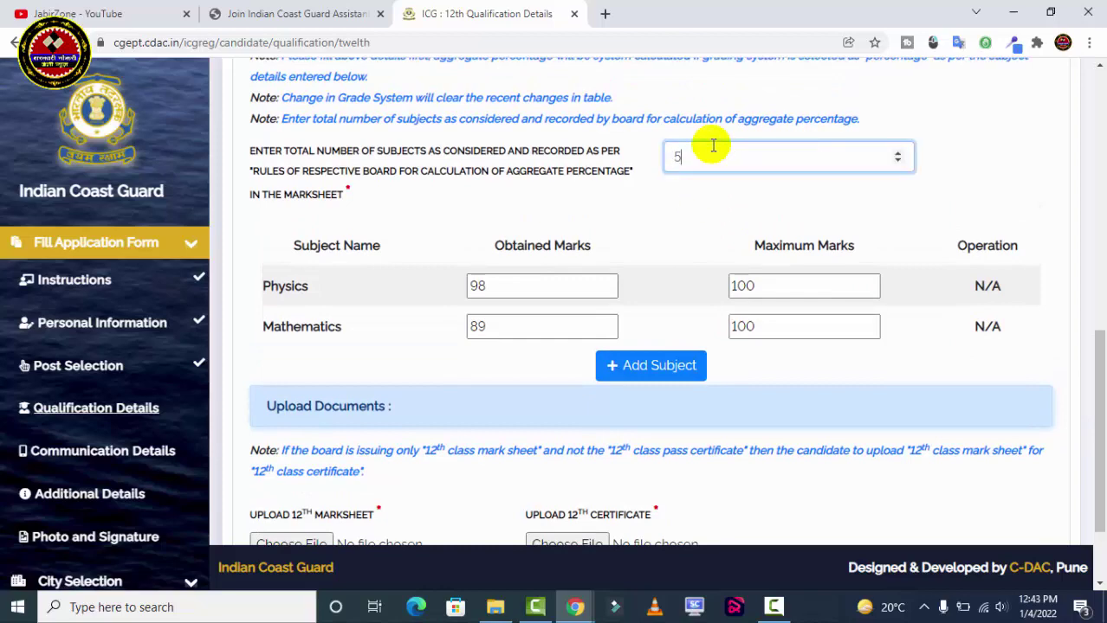
scroll(1094, 314, down, 1)
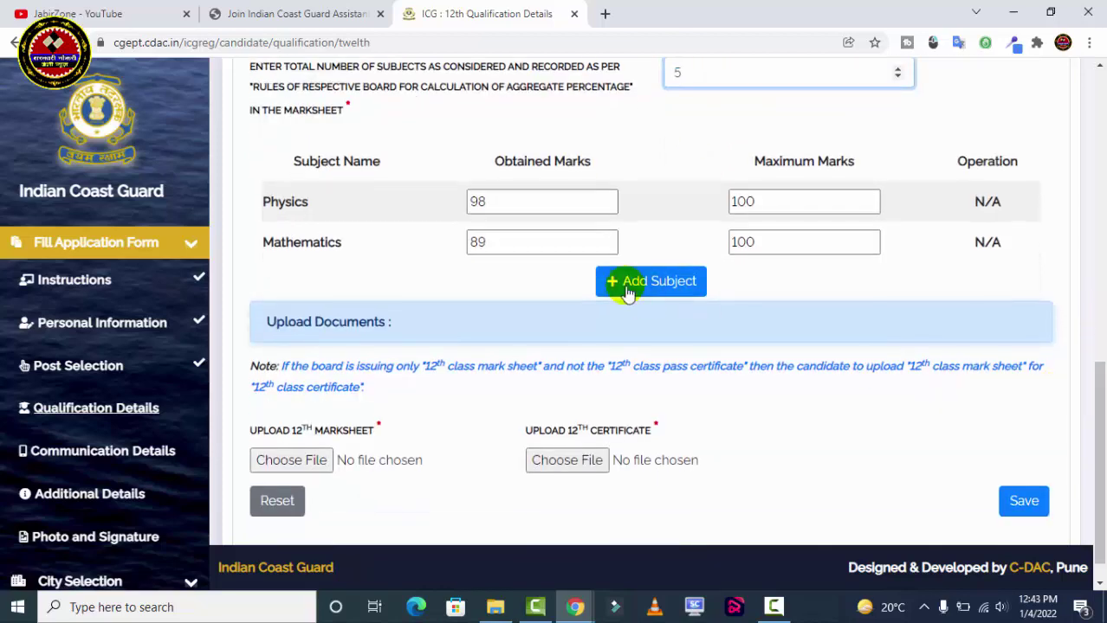
click(628, 282)
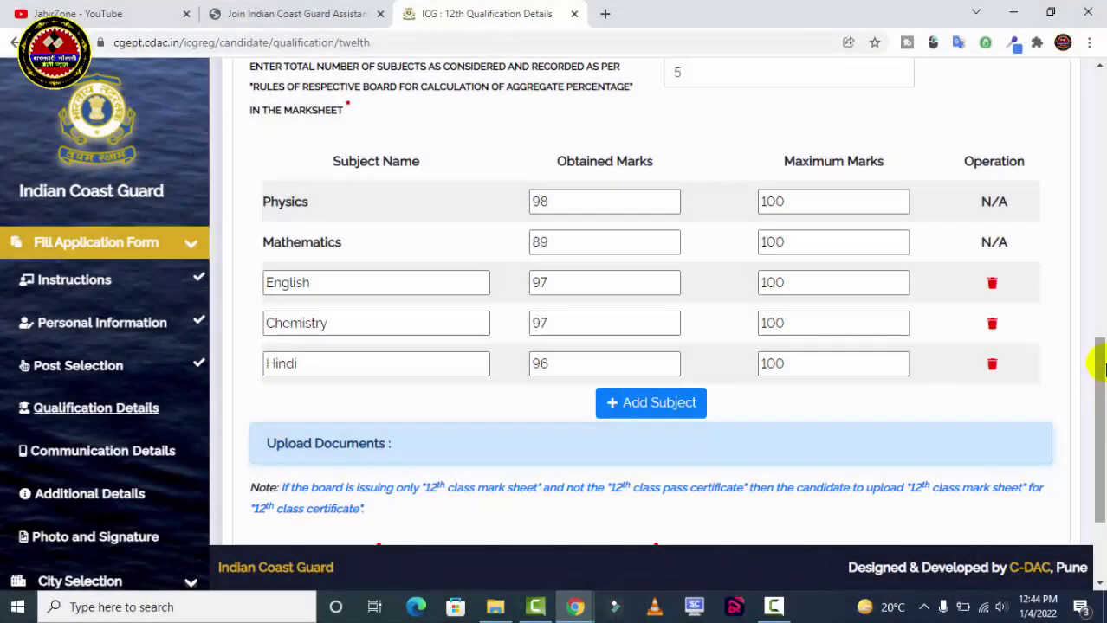
drag(1099, 368, 1100, 459)
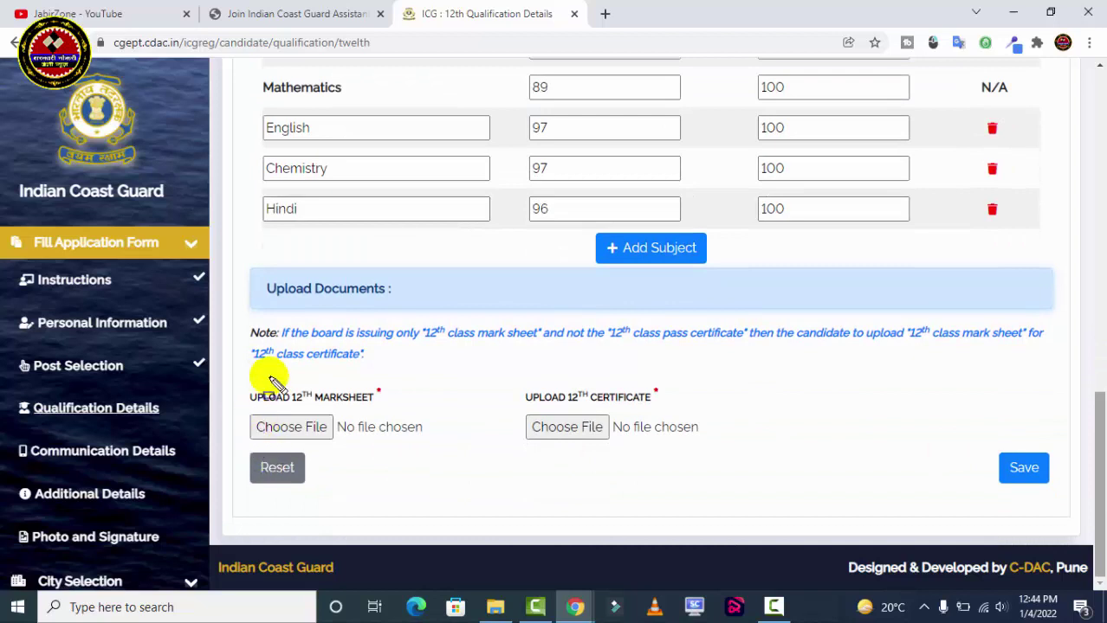
Step: Attach CERTIFICATE 2.jpg as 12th marksheet and CERTIFICATE.jpg as certificate, then save and confirm
mouse_move(240, 383)
mouse_down()
mouse_move(364, 447)
mouse_move(417, 447)
mouse_up()
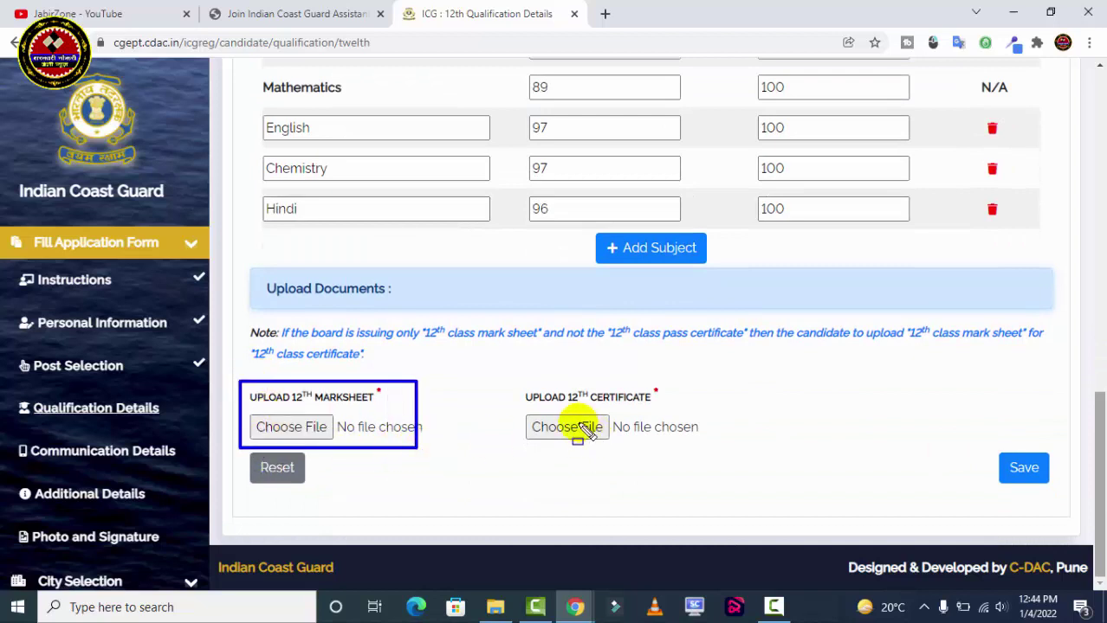
mouse_move(505, 378)
mouse_down()
mouse_move(619, 428)
mouse_move(712, 447)
mouse_up()
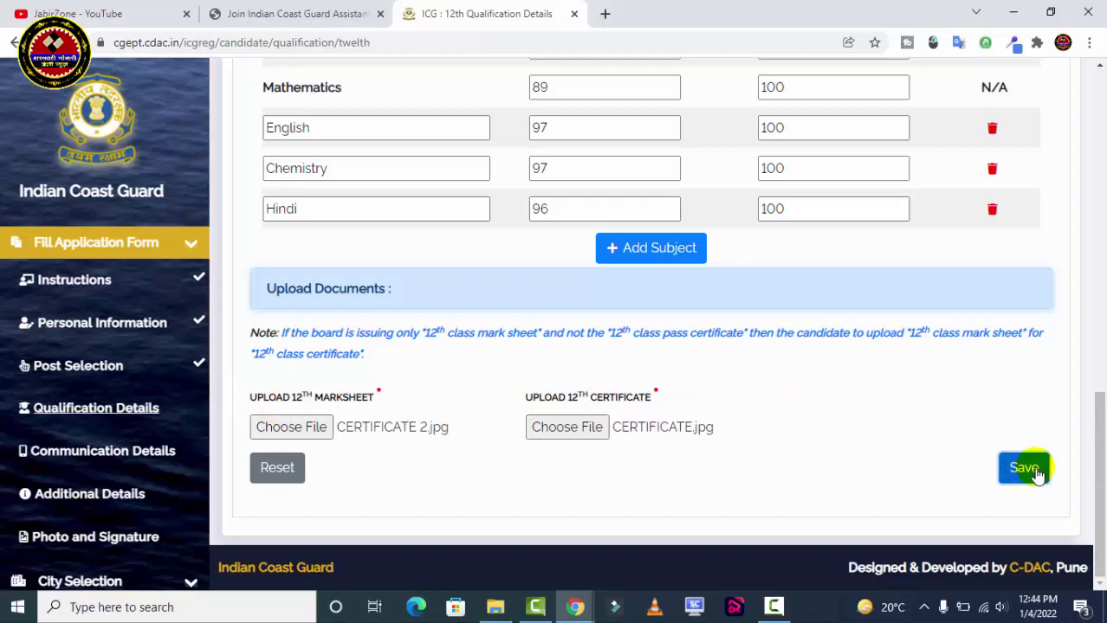
click(1024, 468)
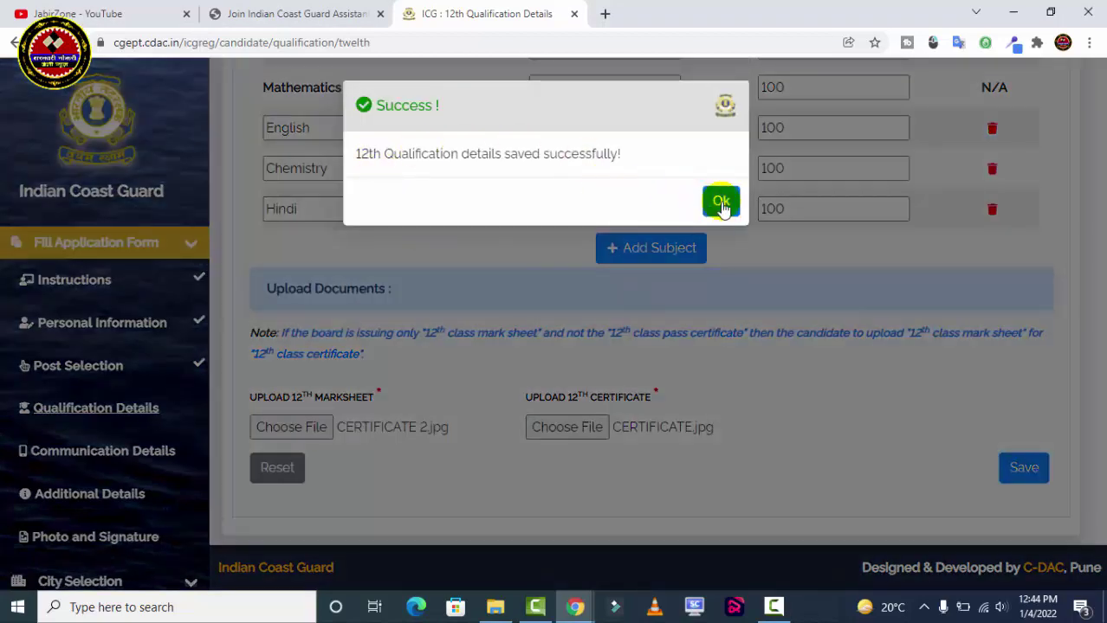
click(721, 203)
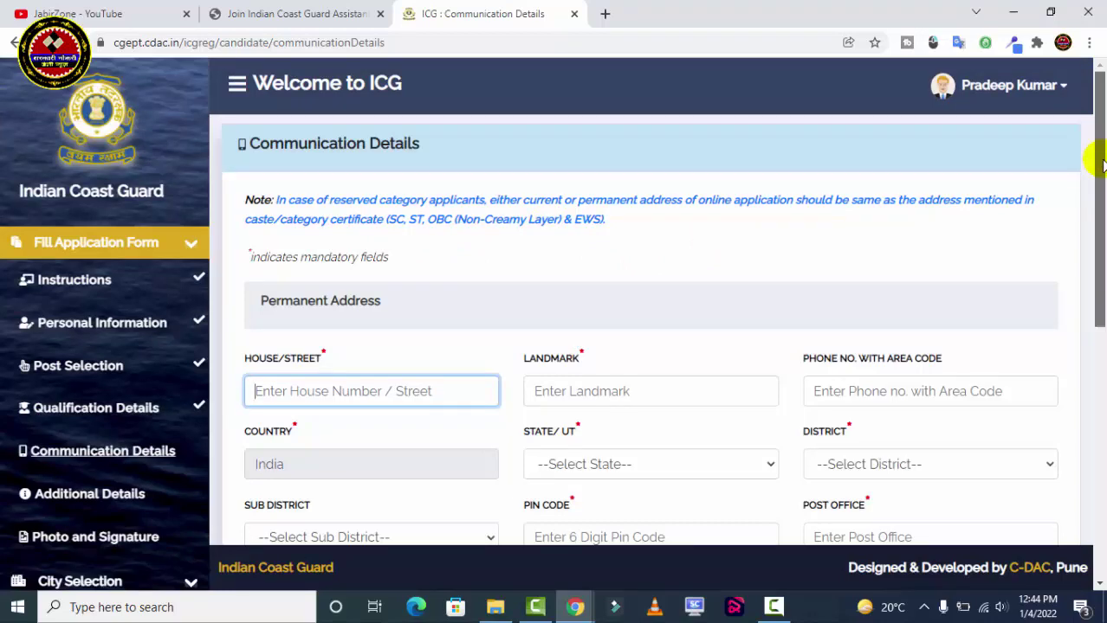
Step: Copy the permanent address to present address, choose Uttar Pradesh as domicile state, and save
drag(1097, 156, 1101, 272)
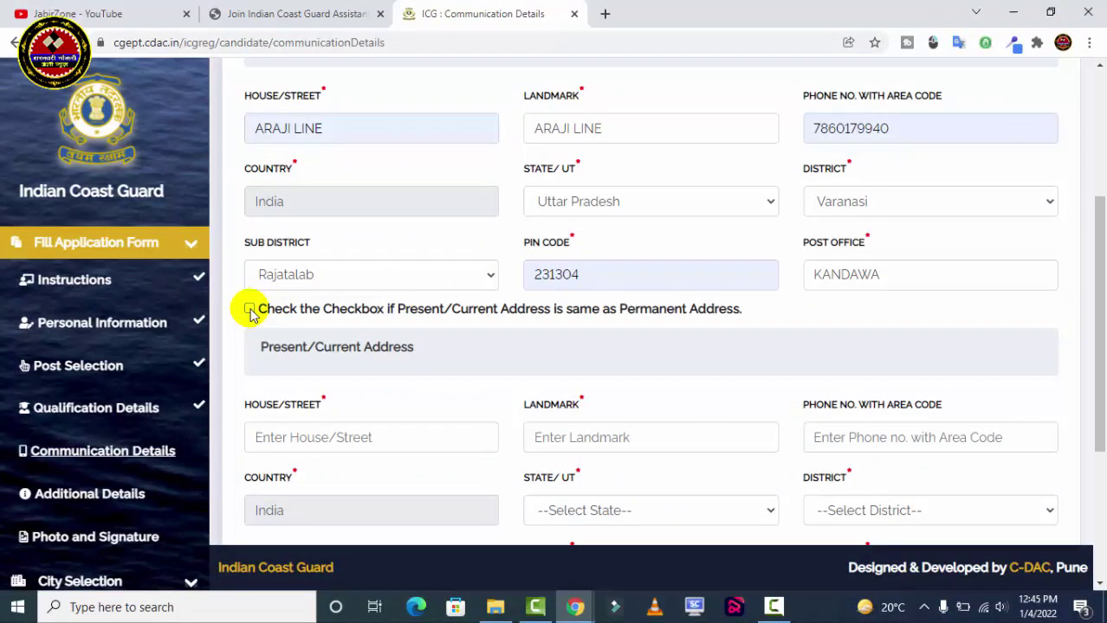
click(249, 309)
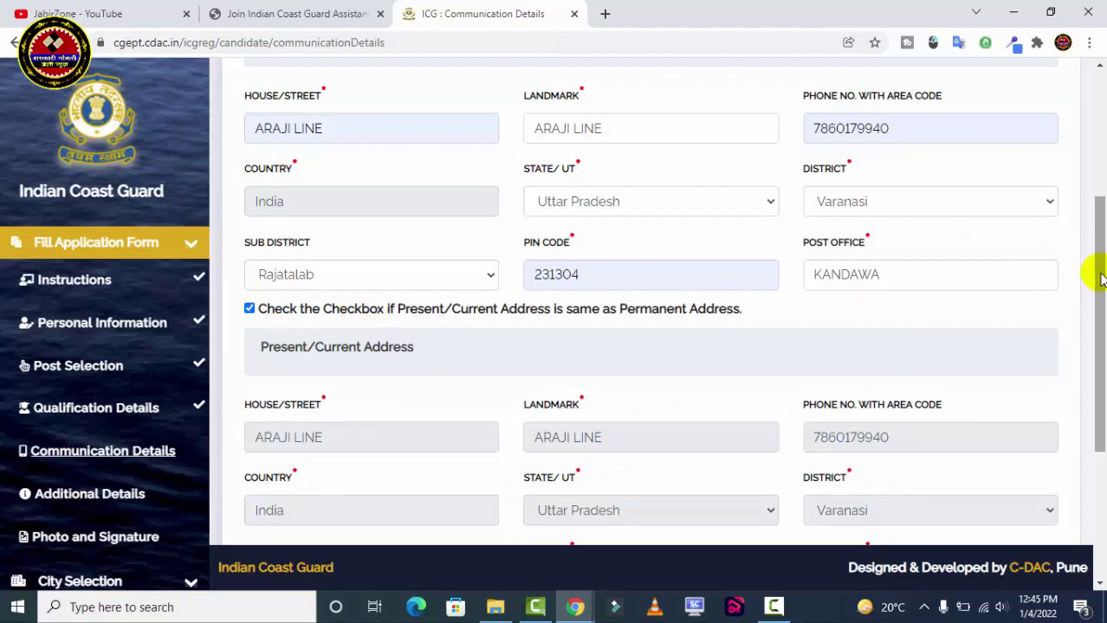
scroll(1097, 295, down, 3)
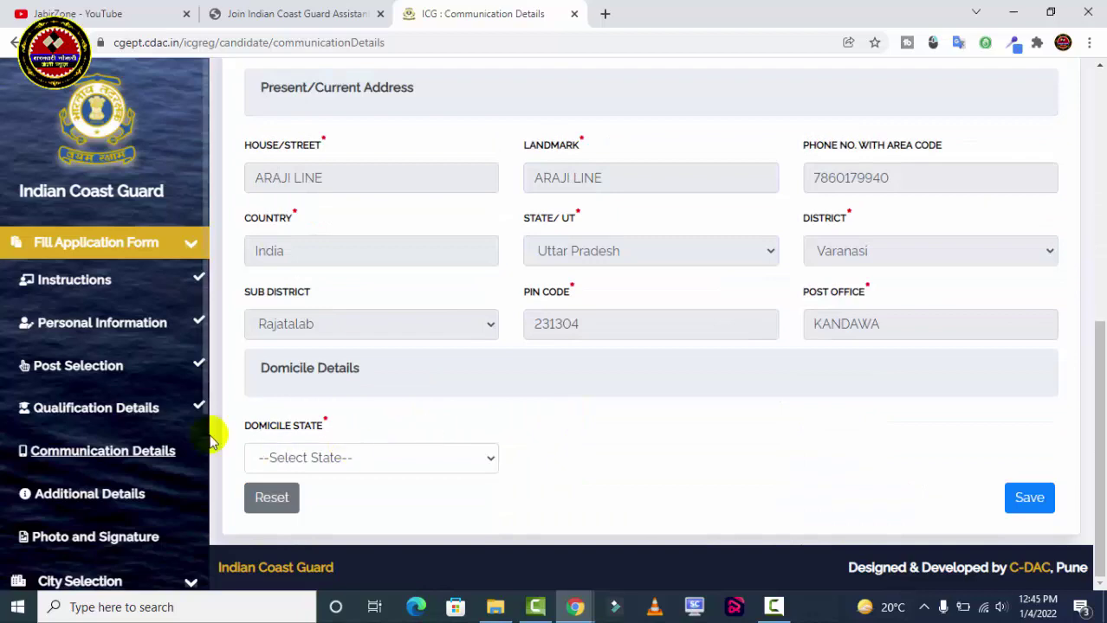
click(401, 461)
key(u)
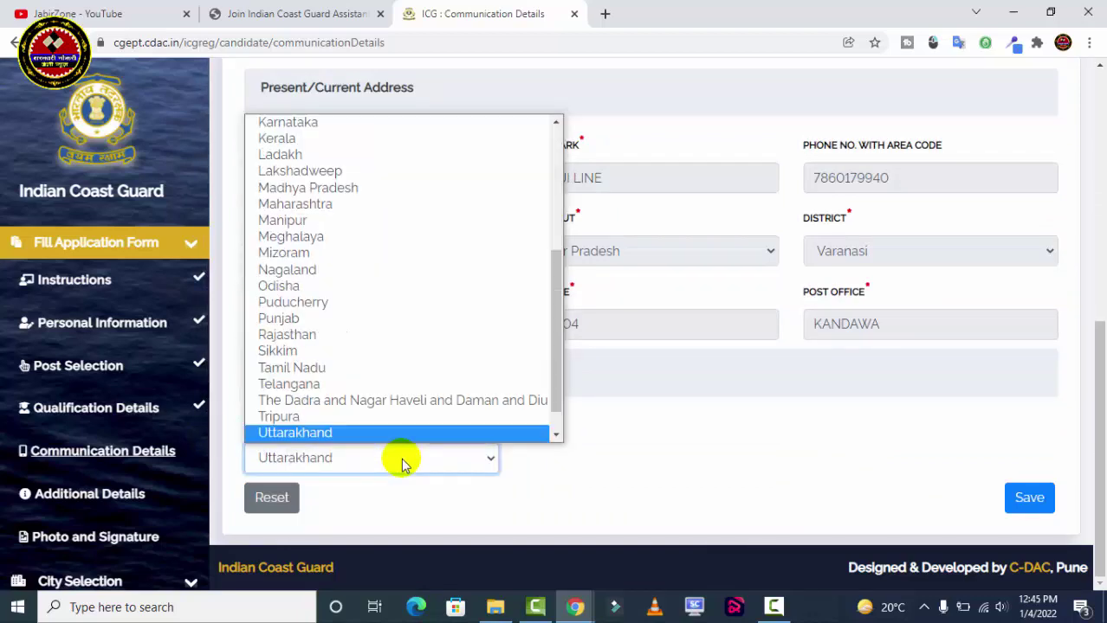
key(Down)
key(Return)
click(1029, 498)
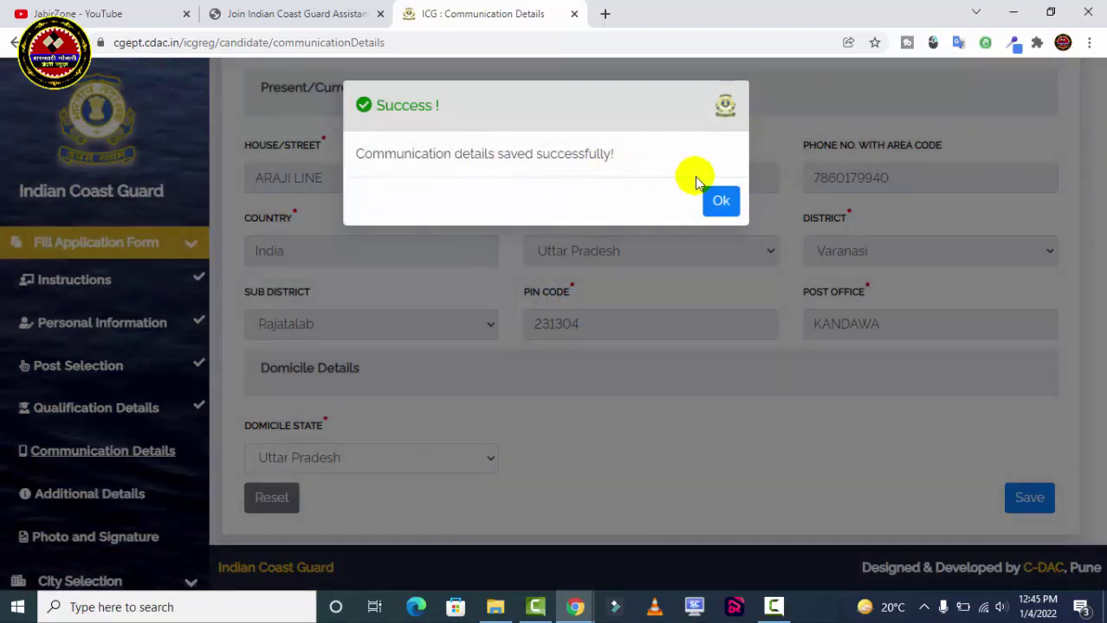
click(722, 203)
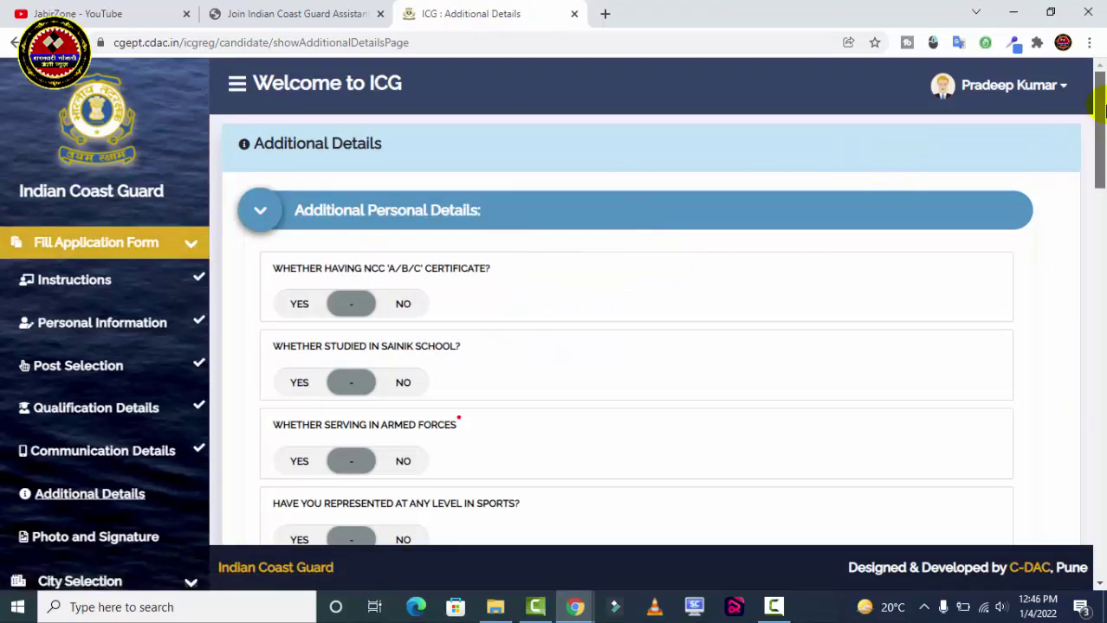
Step: Answer No to NCC, Sainik School, armed forces and sports questions, and Yes to swimming
drag(1100, 98, 1096, 154)
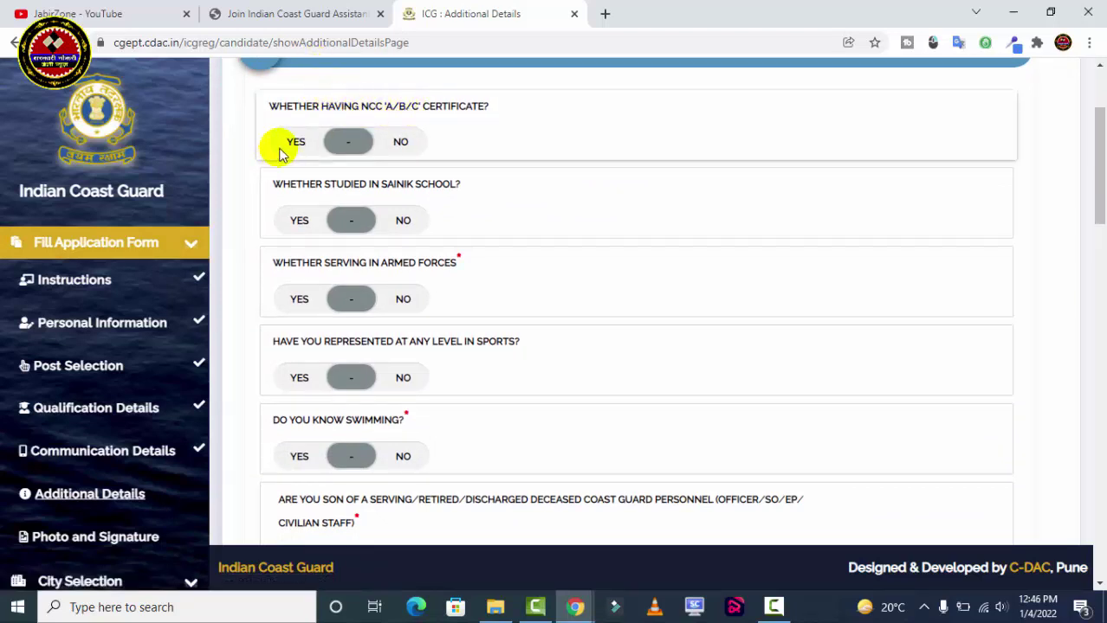
click(400, 144)
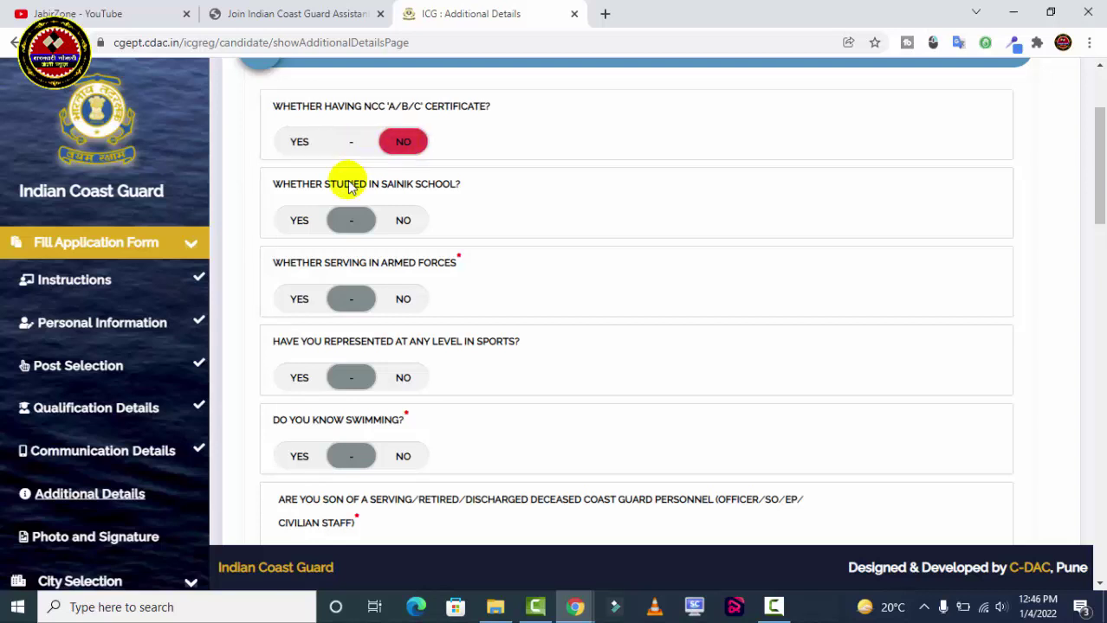
click(399, 221)
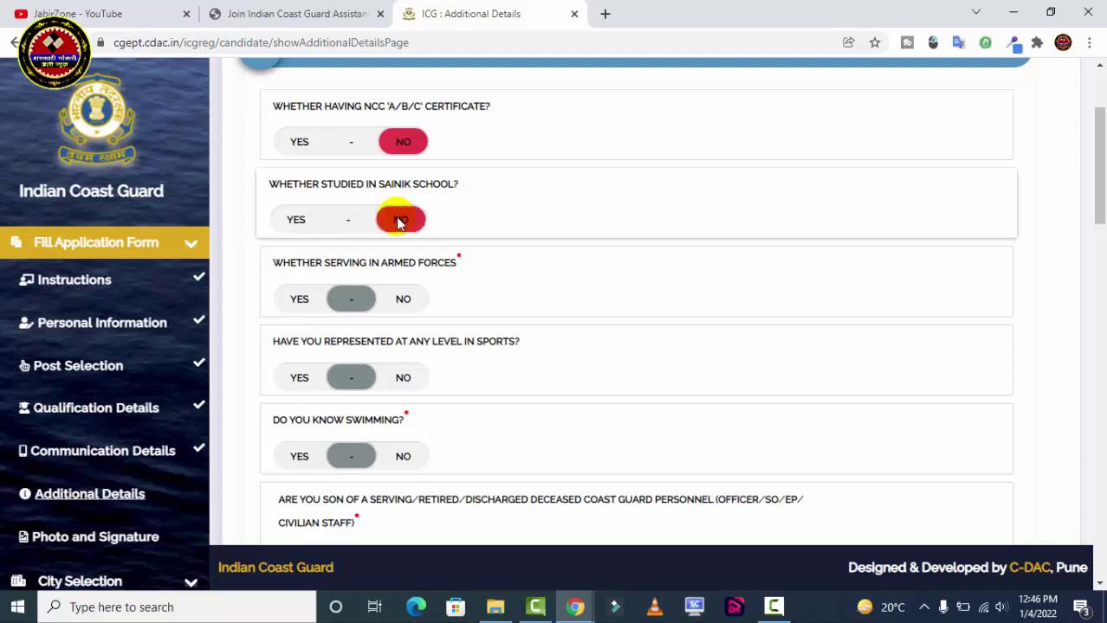
click(399, 299)
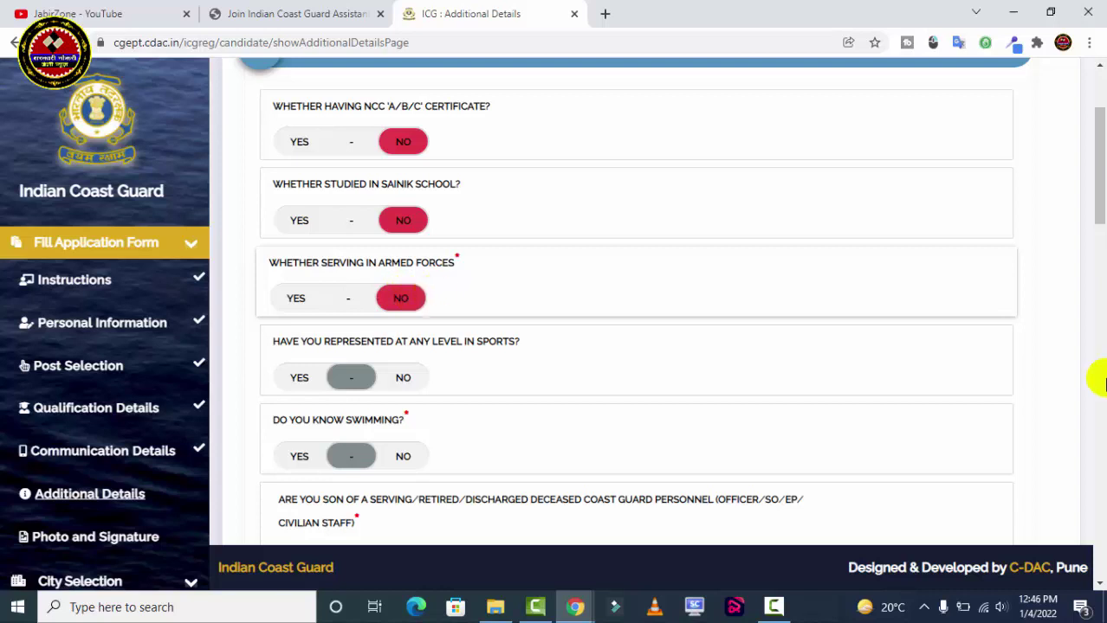
drag(1098, 198, 1100, 227)
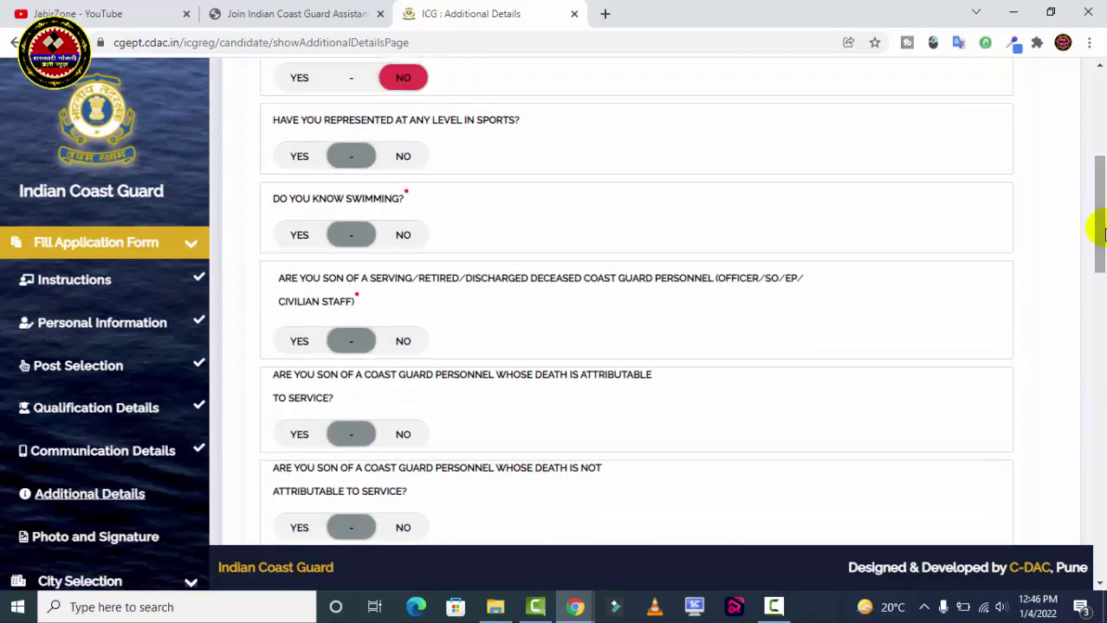
click(384, 156)
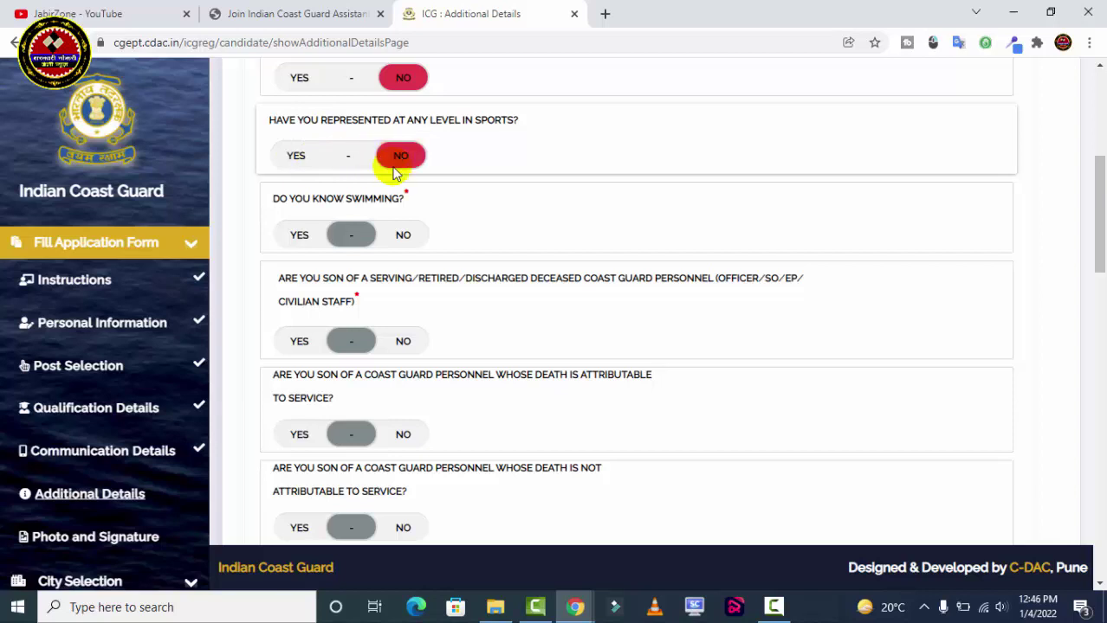
click(292, 234)
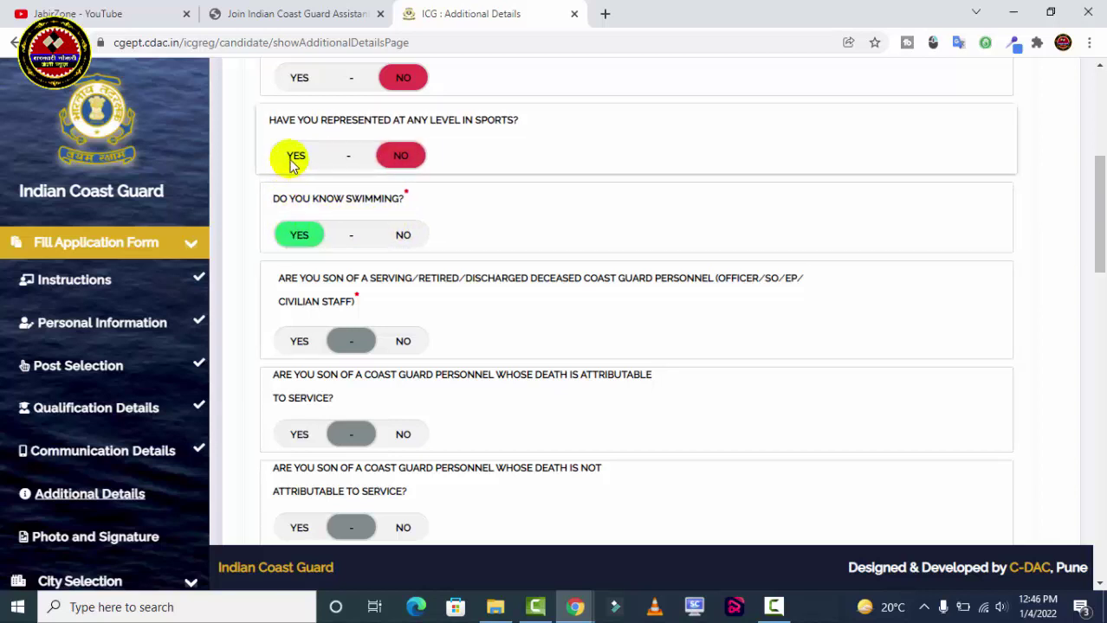
Step: Answer No to the Coast Guard family, war widow, defence parents, government employment and discharge questions
scroll(346, 216, down, 2)
click(402, 192)
click(401, 287)
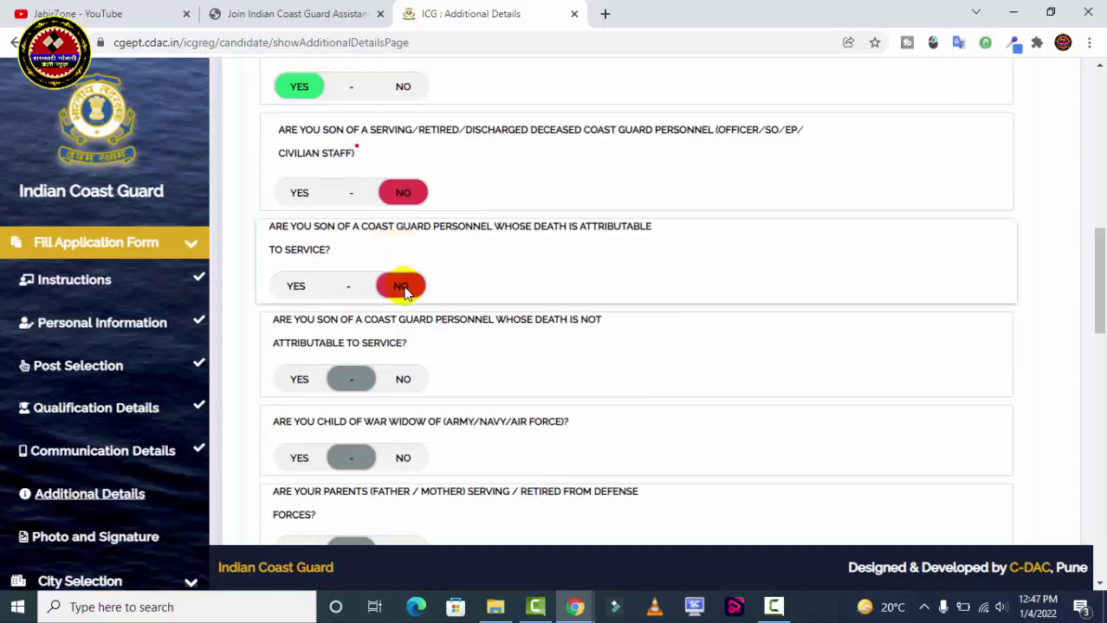
scroll(403, 278, down, 3)
click(397, 170)
click(399, 248)
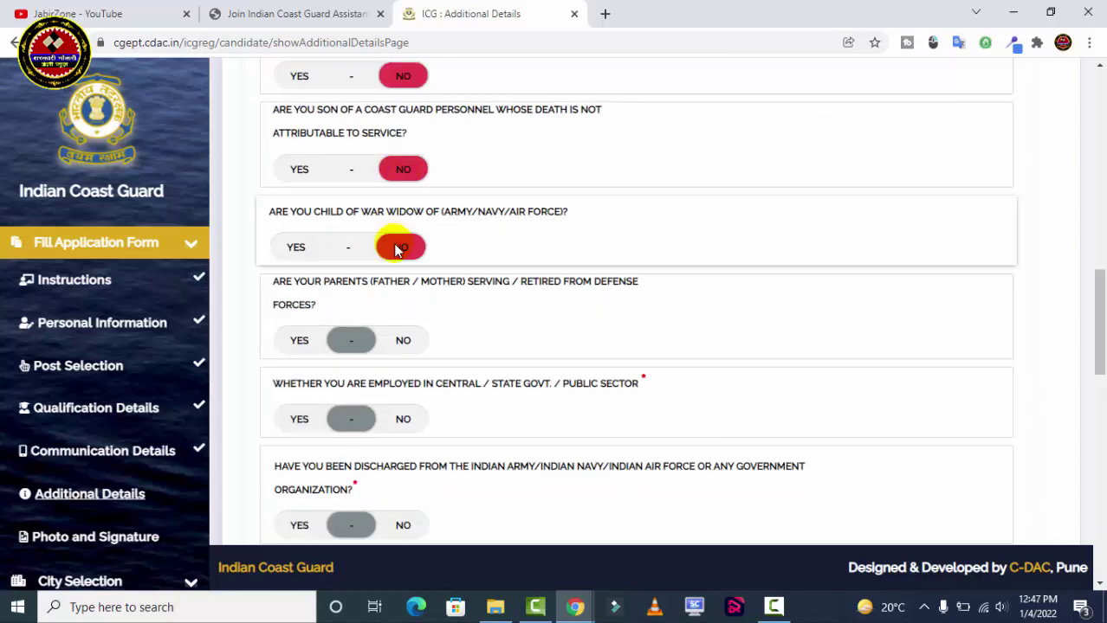
click(397, 341)
scroll(405, 260, down, 3)
click(404, 161)
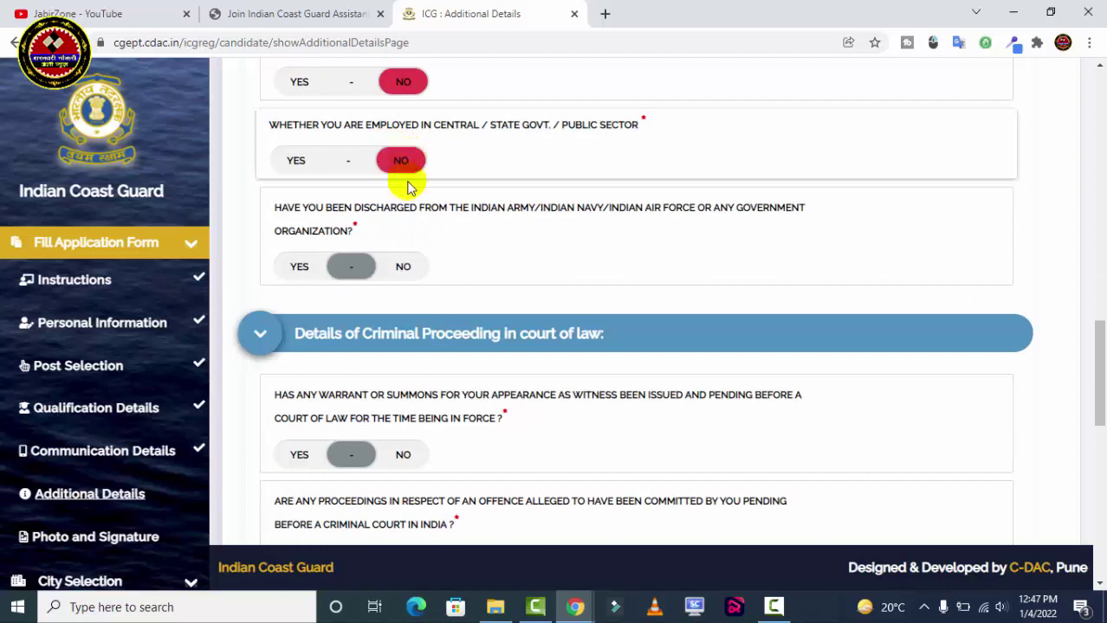
click(401, 268)
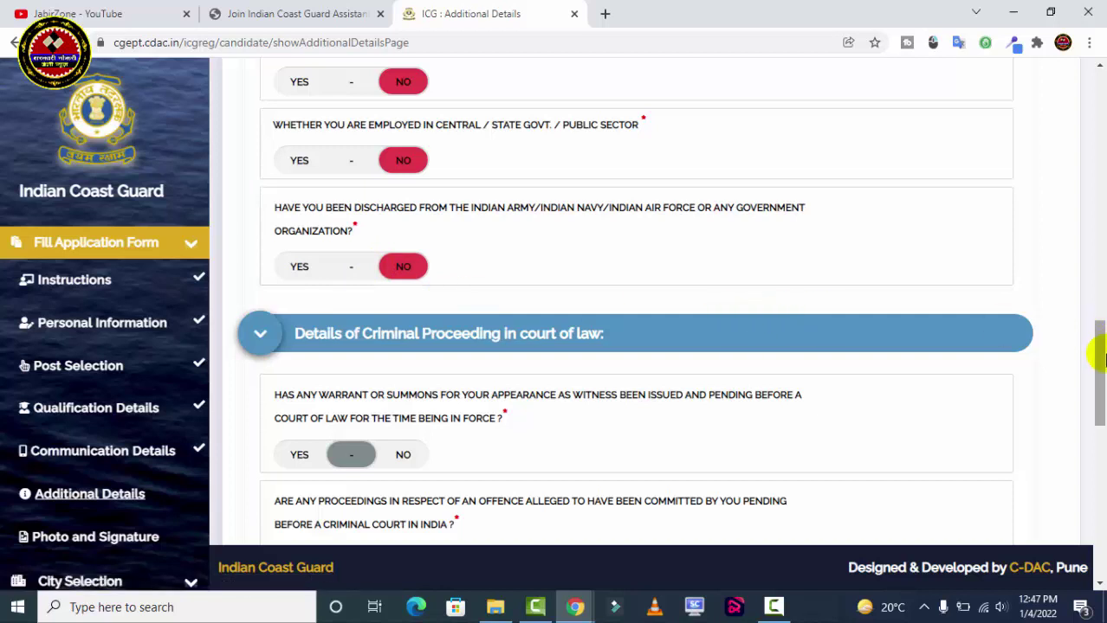
drag(1100, 351, 1100, 400)
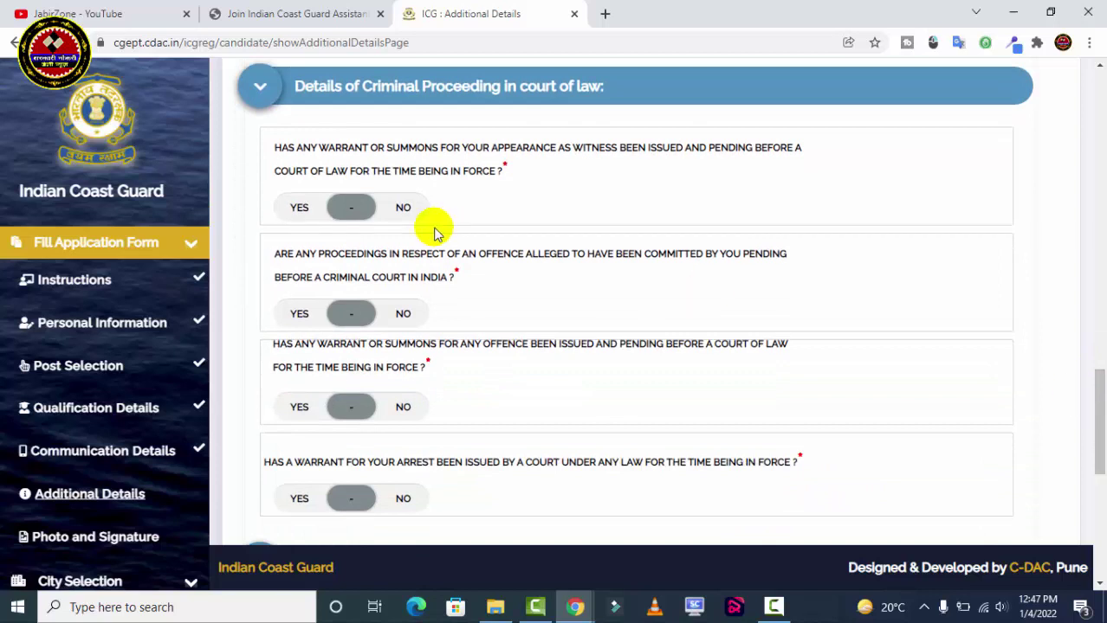
Step: Answer No to the witness summons, pending proceedings, pending warrant and arrest warrant questions
click(372, 207)
click(401, 307)
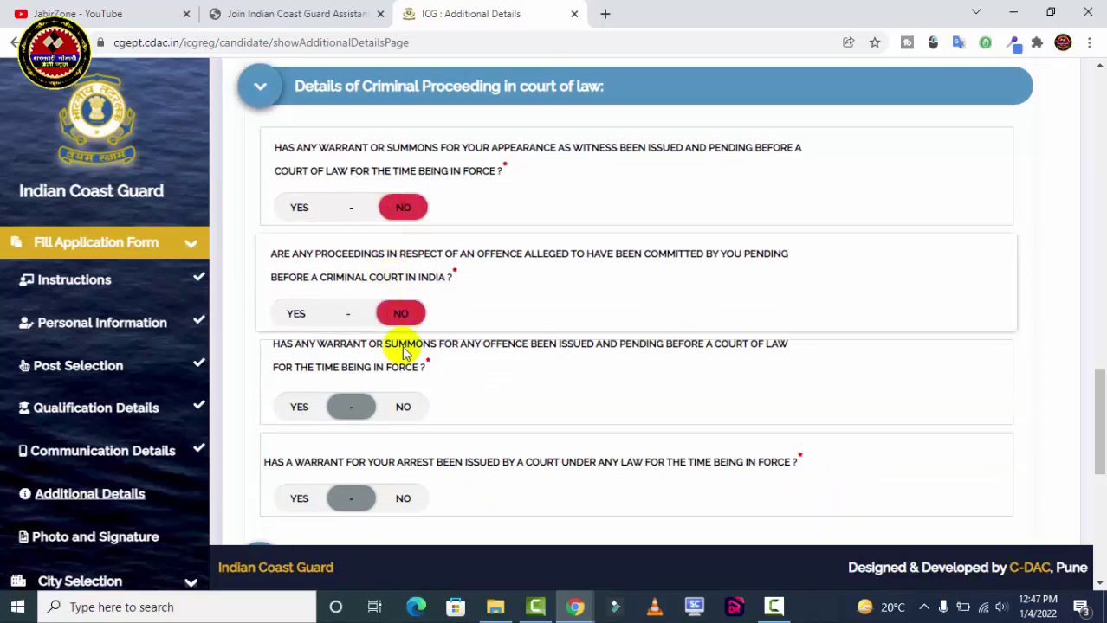
click(401, 404)
click(401, 498)
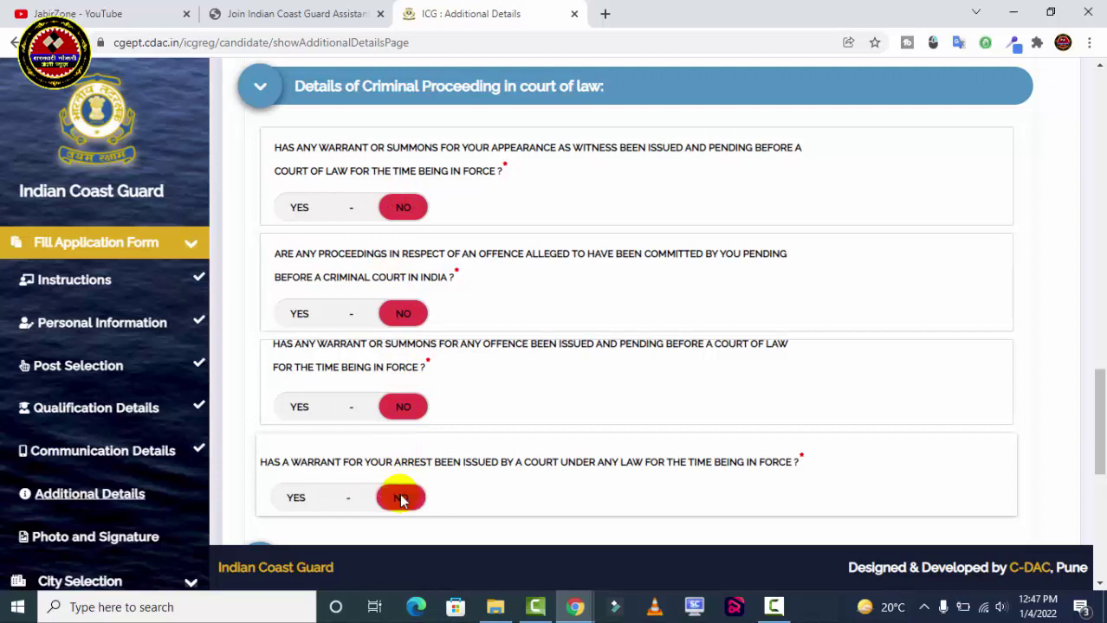
Step: Answer No to the conviction, acquittal and debarment questions, then submit the additional details
scroll(398, 363, down, 5)
click(396, 234)
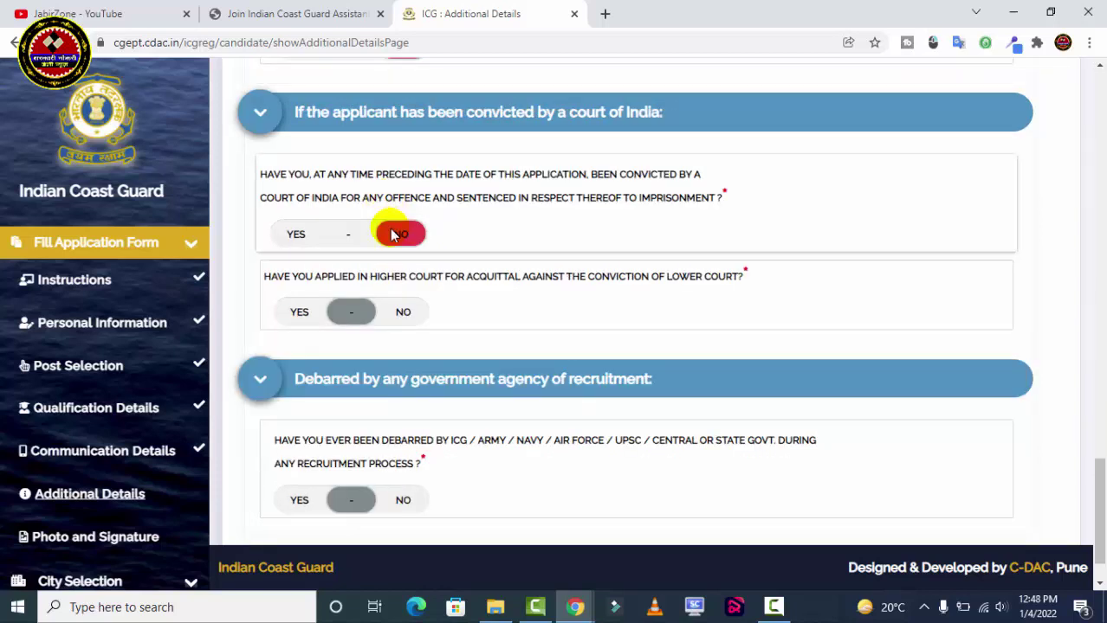
click(399, 316)
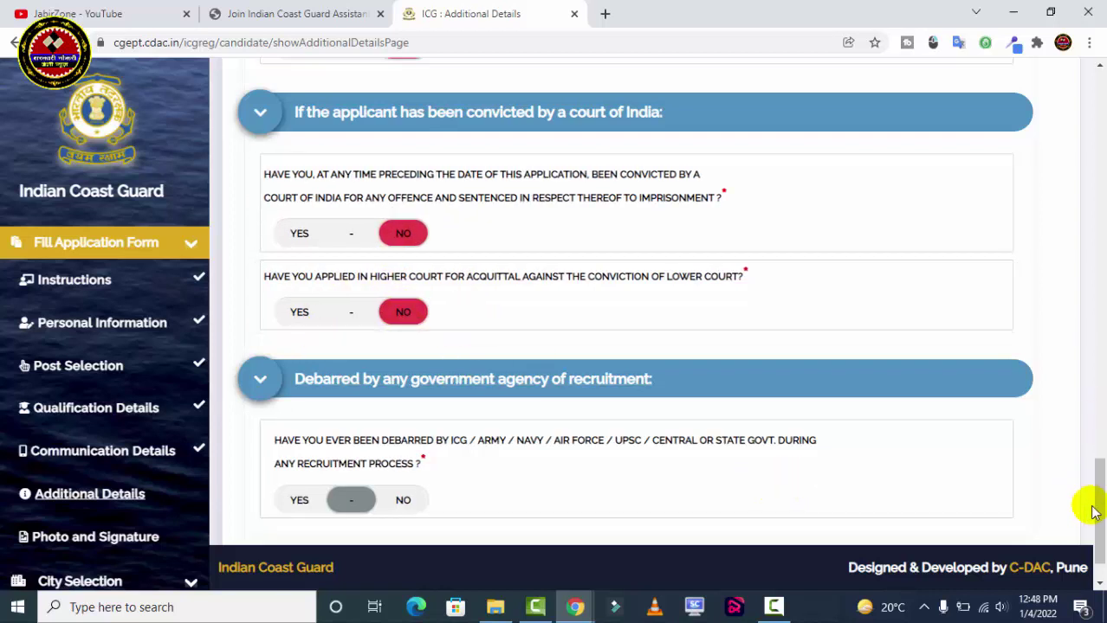
scroll(1100, 511, down, 1)
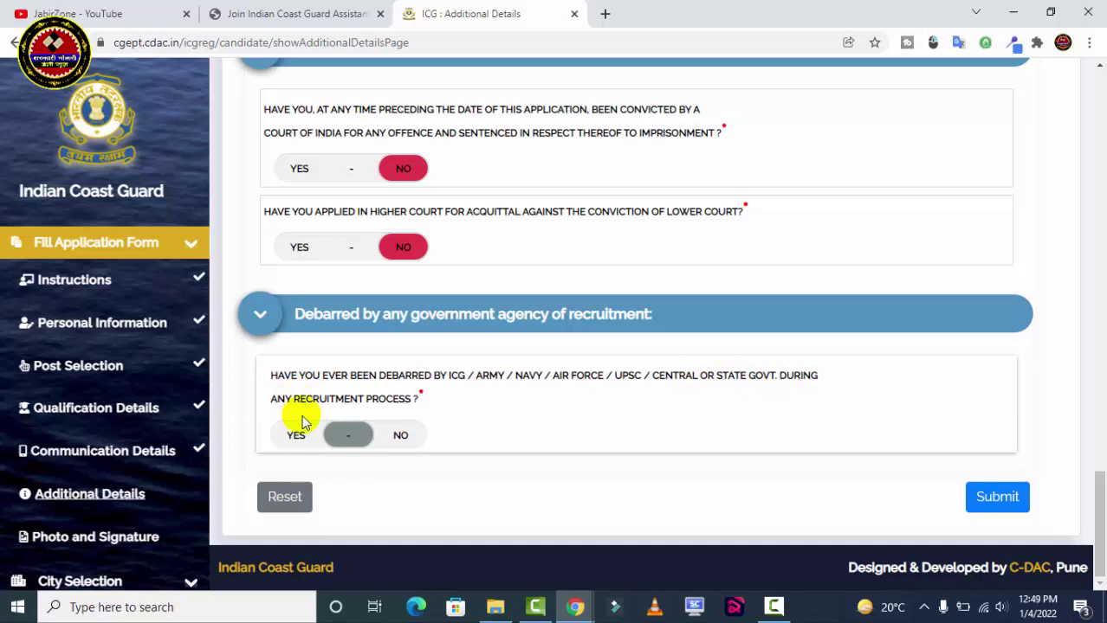
click(394, 440)
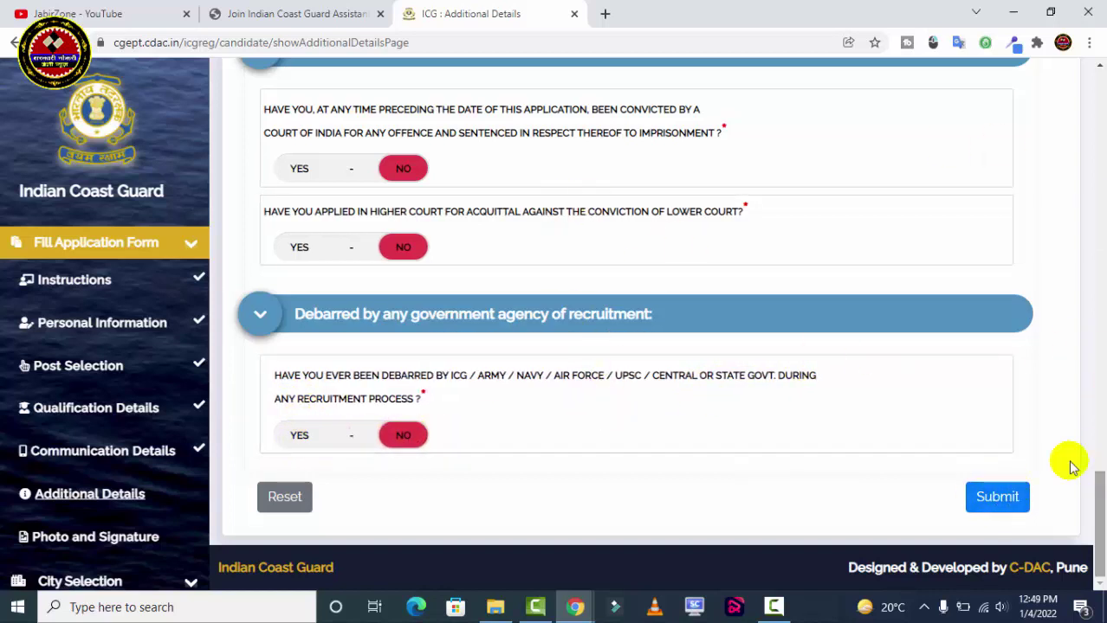
click(994, 503)
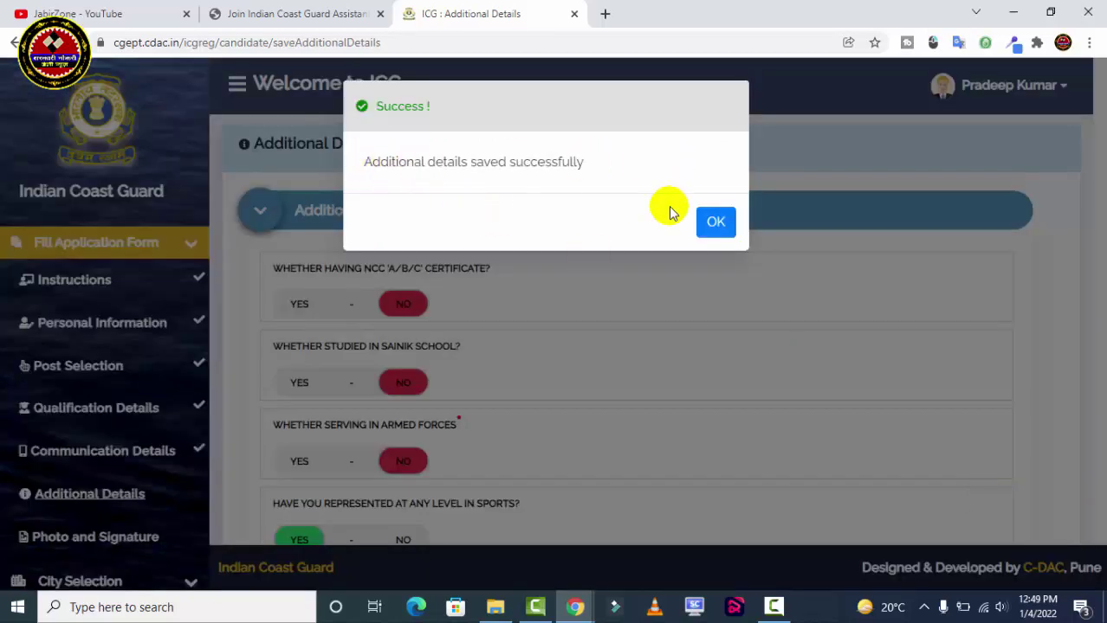
click(713, 223)
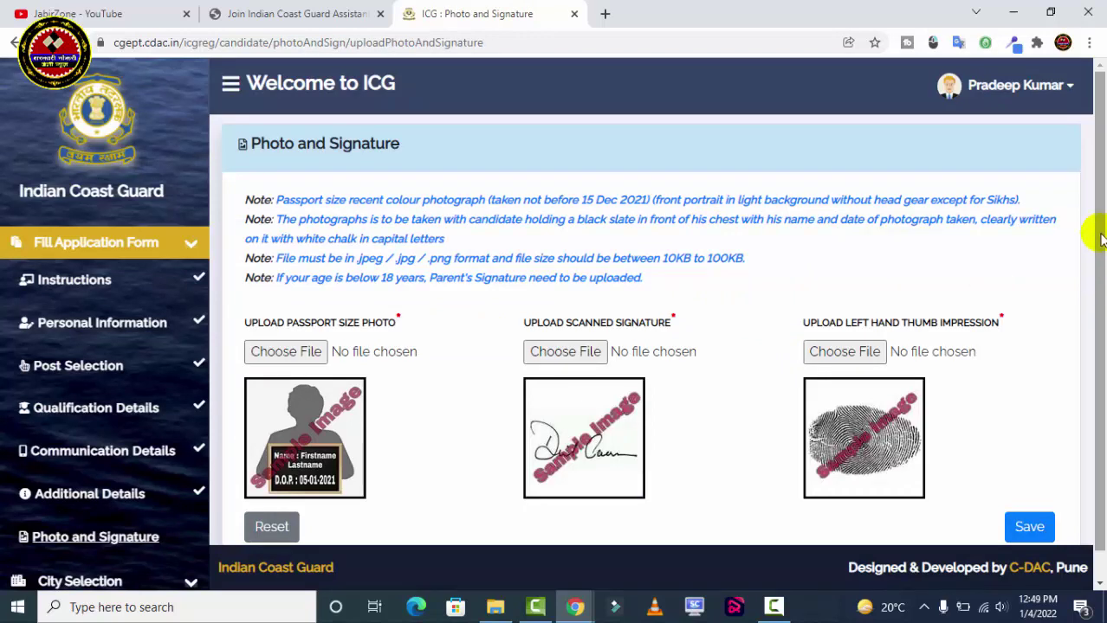
scroll(1099, 276, down, 1)
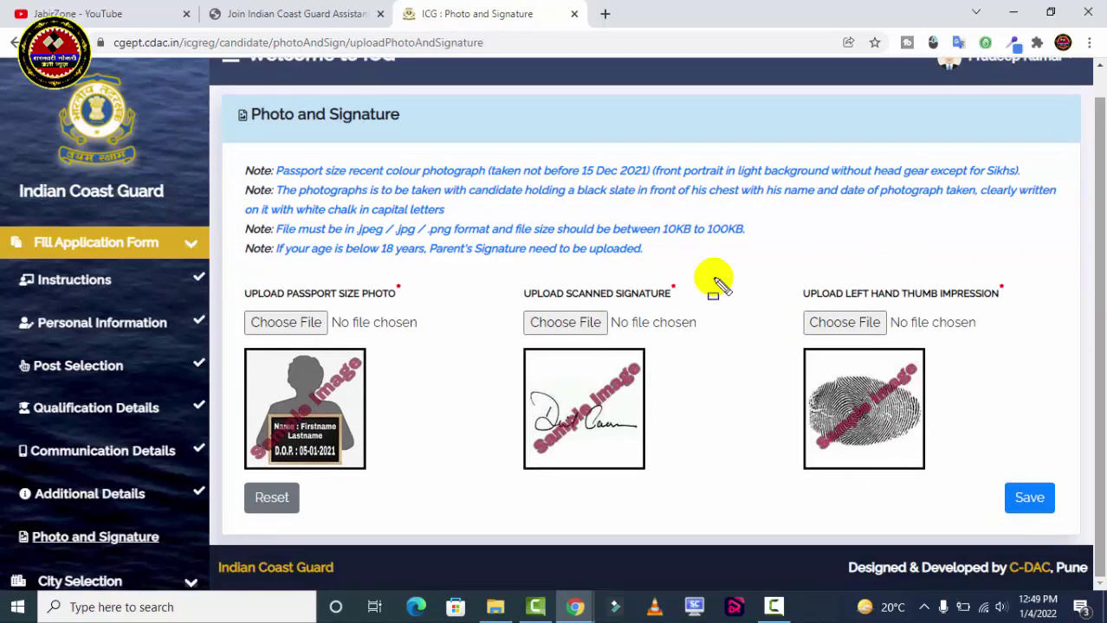
mouse_move(234, 283)
mouse_down()
mouse_move(494, 456)
mouse_move(766, 488)
mouse_move(951, 482)
mouse_up()
drag(245, 310, 329, 340)
drag(243, 349, 360, 477)
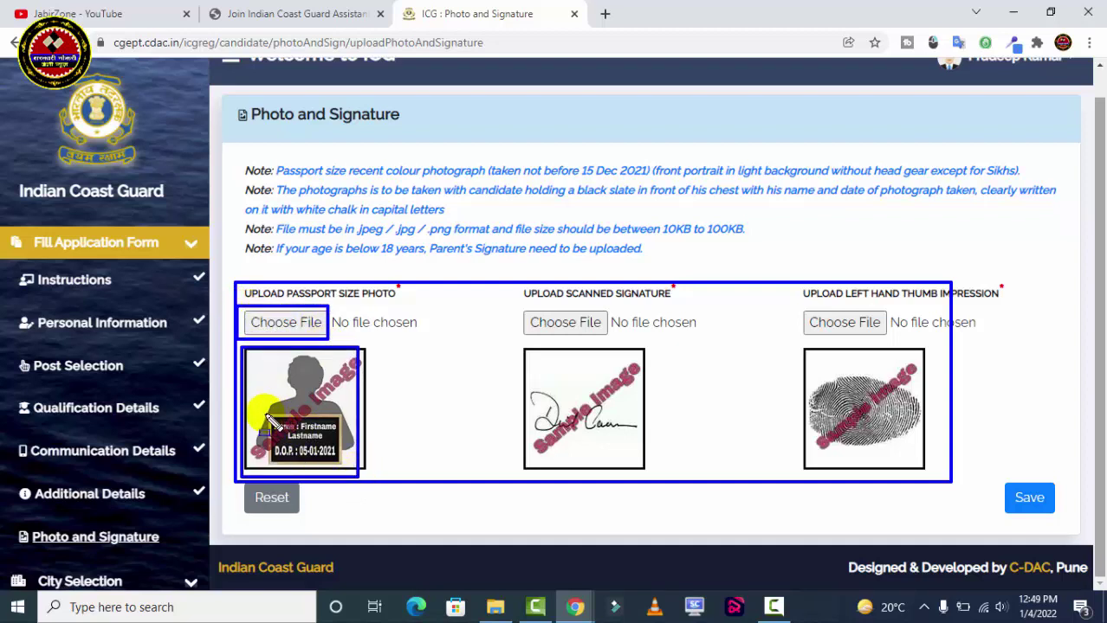
drag(265, 416, 342, 447)
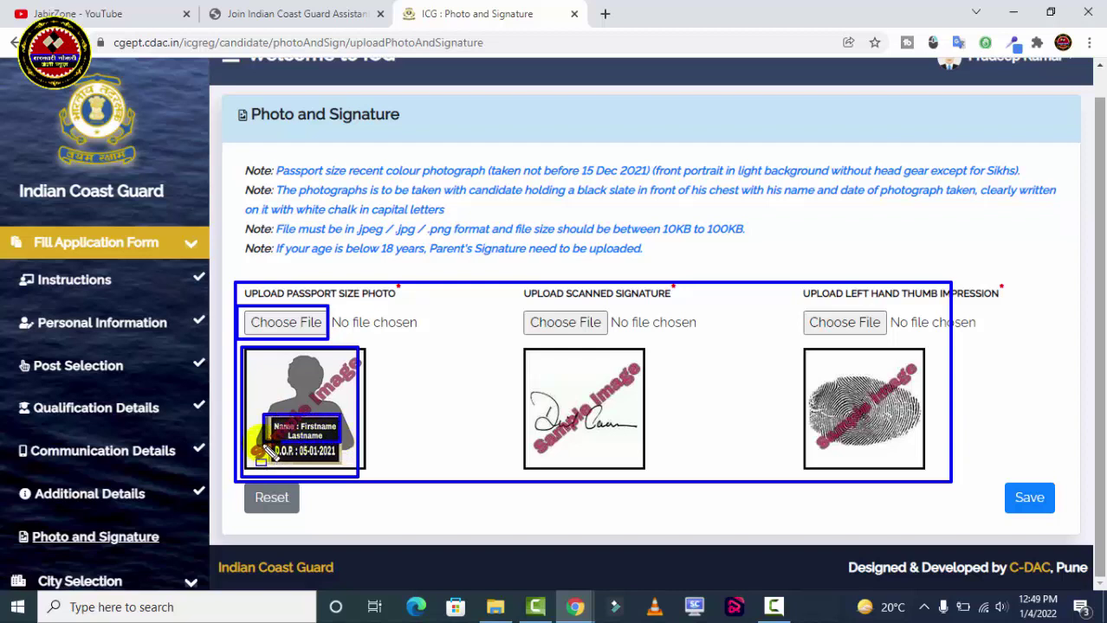
mouse_move(263, 445)
mouse_down()
mouse_move(307, 468)
mouse_move(343, 466)
mouse_up()
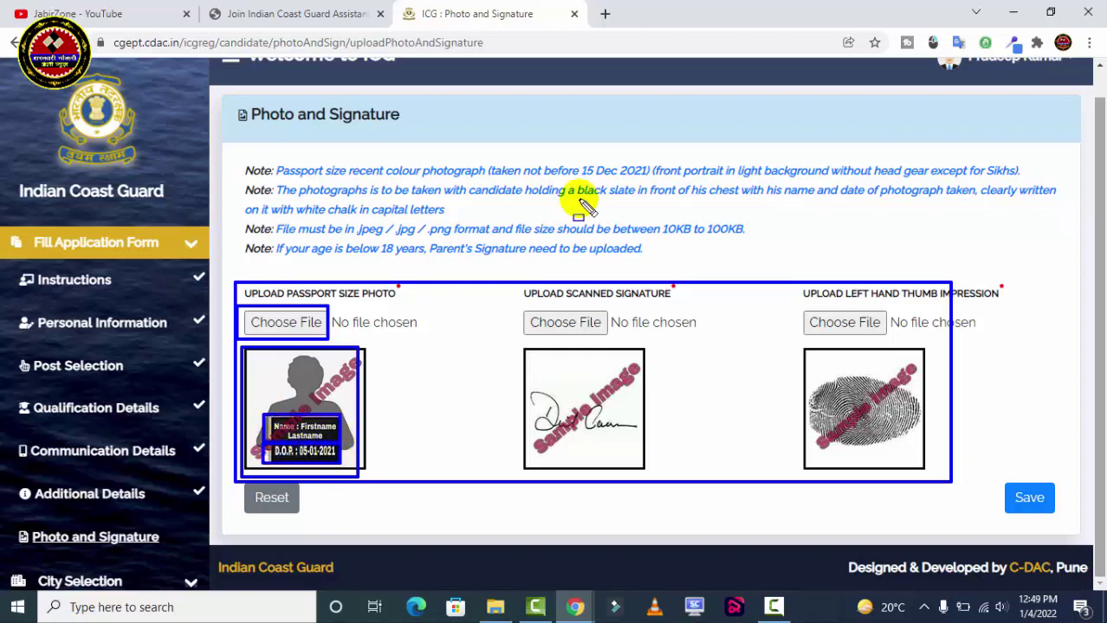
mouse_move(232, 160)
mouse_down()
mouse_move(234, 171)
mouse_move(1030, 183)
mouse_up()
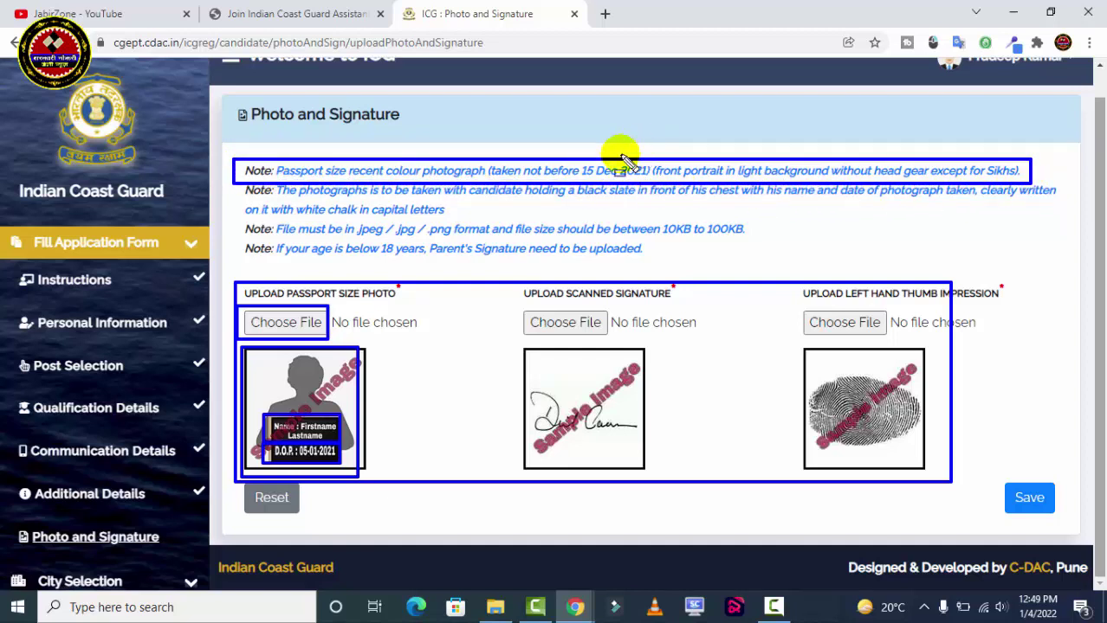
drag(570, 160, 657, 182)
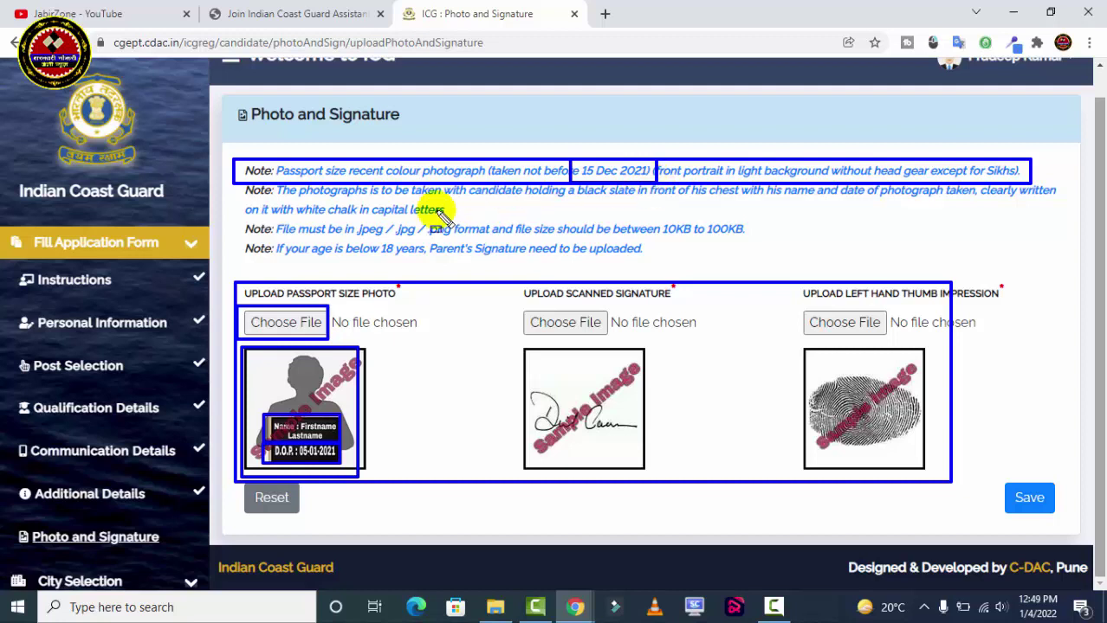
drag(345, 218, 479, 239)
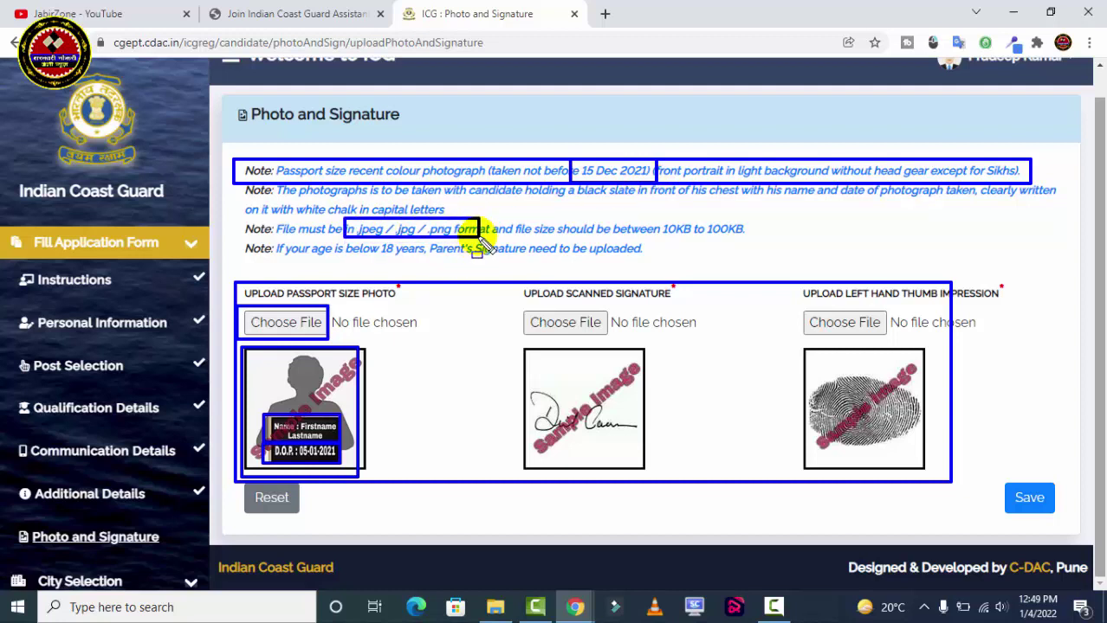
drag(650, 206, 764, 248)
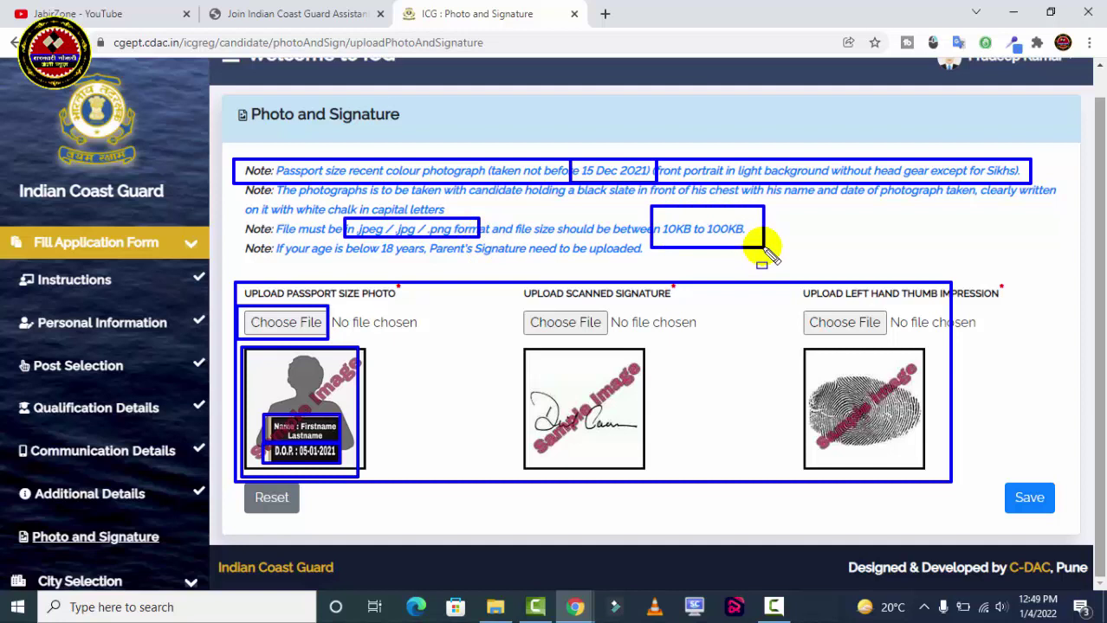
mouse_move(358, 239)
mouse_down()
mouse_move(461, 259)
mouse_move(674, 264)
mouse_up()
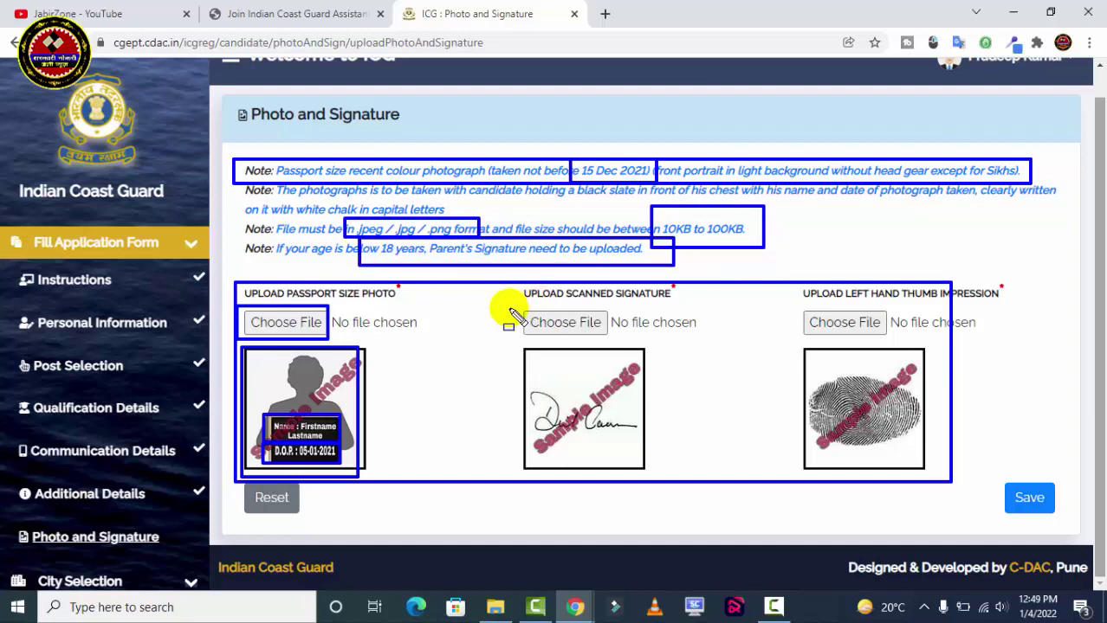
drag(507, 292, 712, 344)
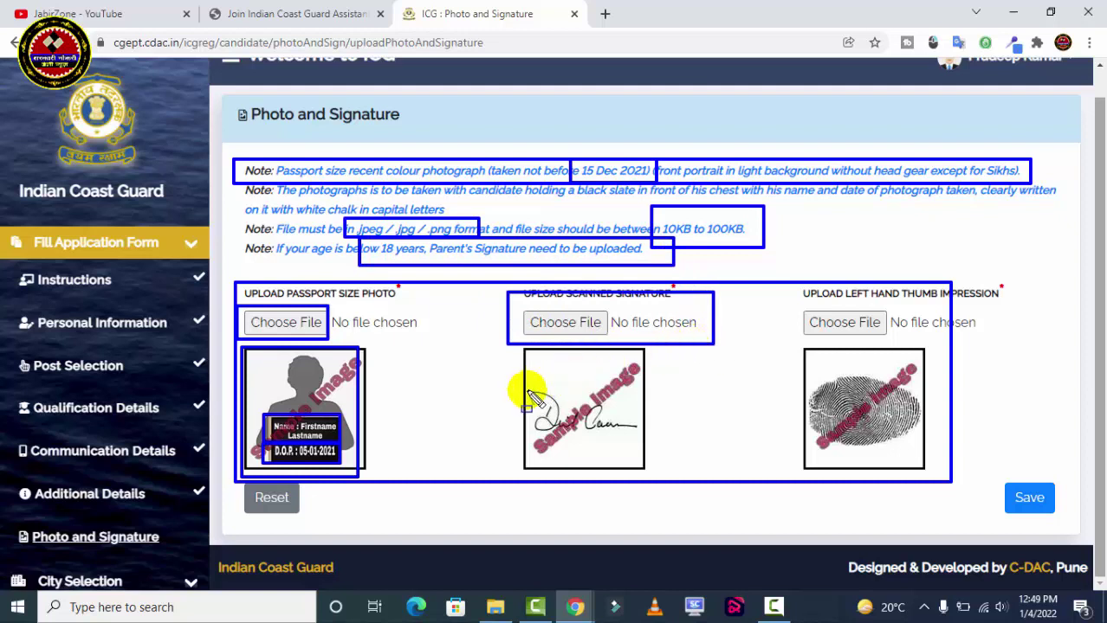
drag(523, 388, 644, 445)
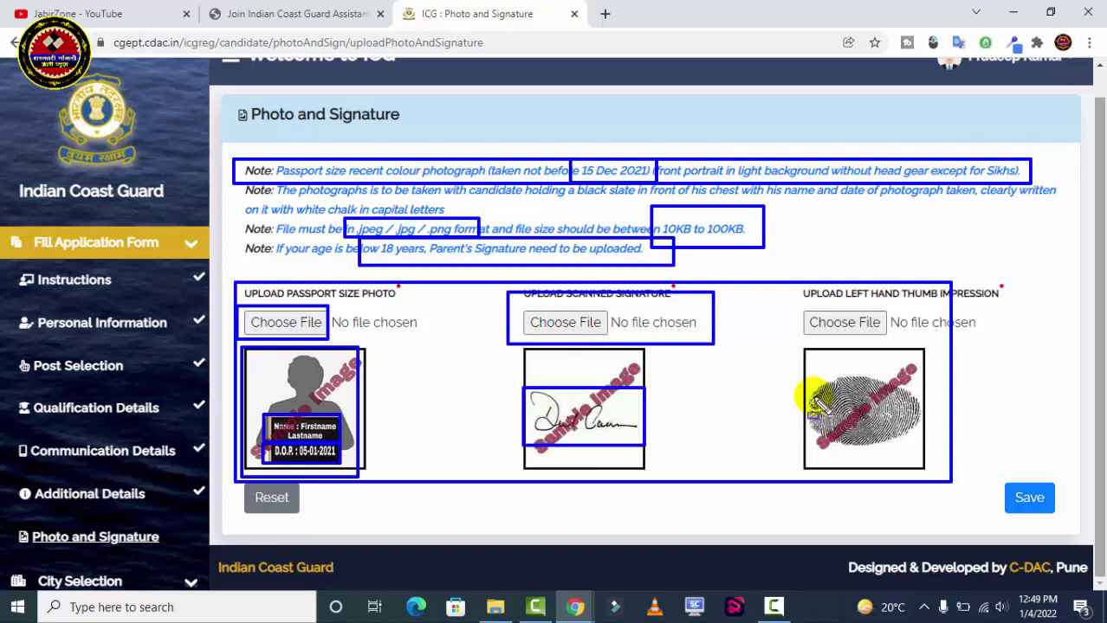
drag(802, 372, 938, 450)
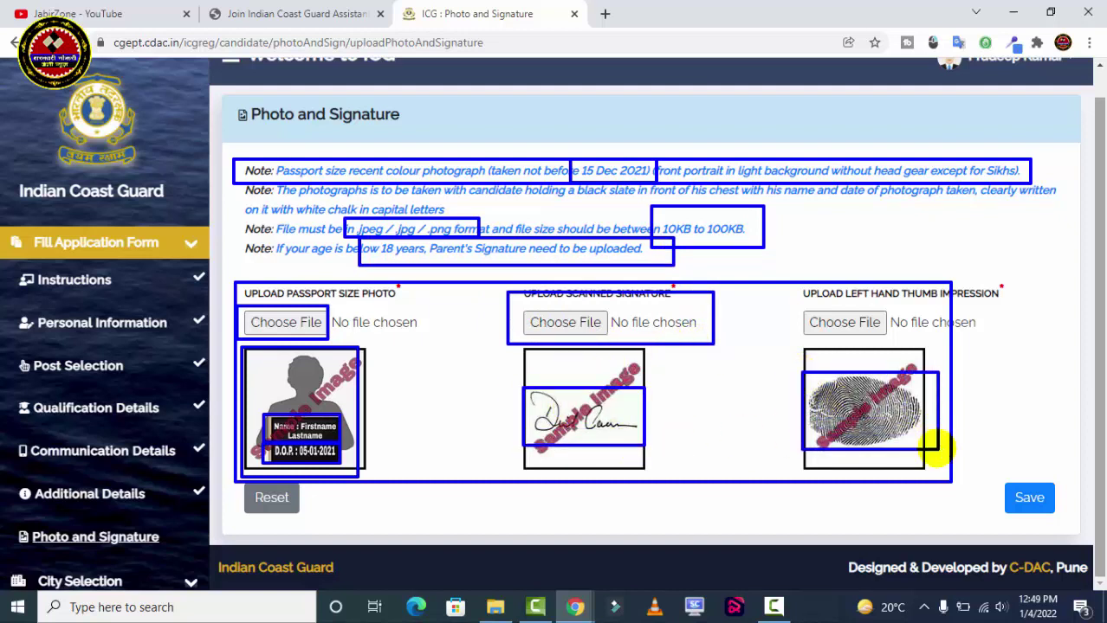
key(Escape)
Step: Attach the passport photo, signature and left-thumb images, then save the Photo and Signature details
click(285, 325)
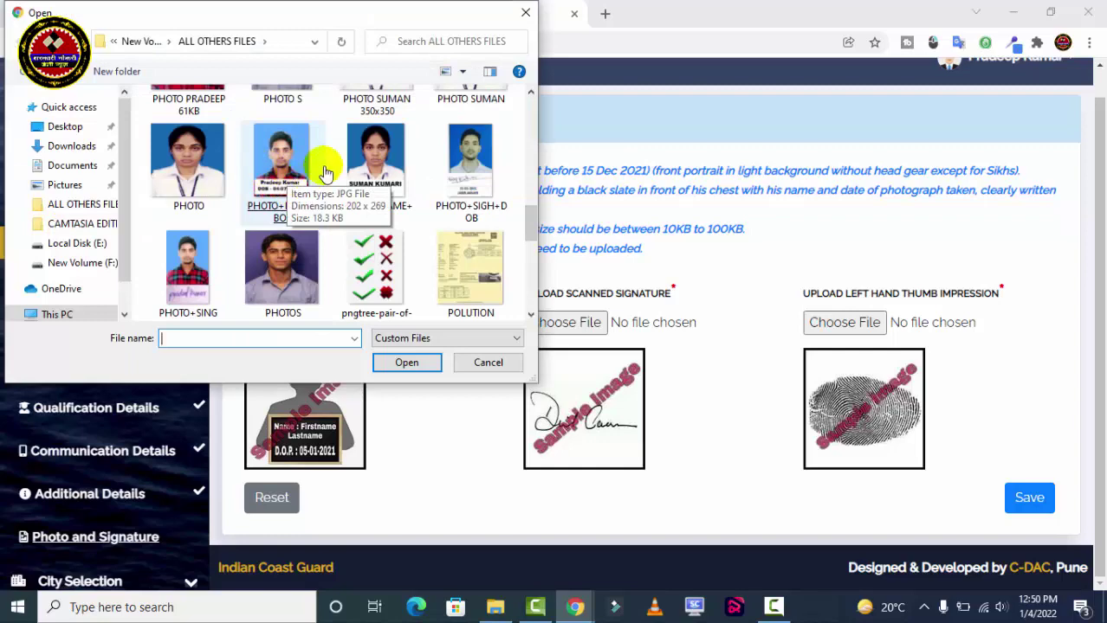
click(295, 173)
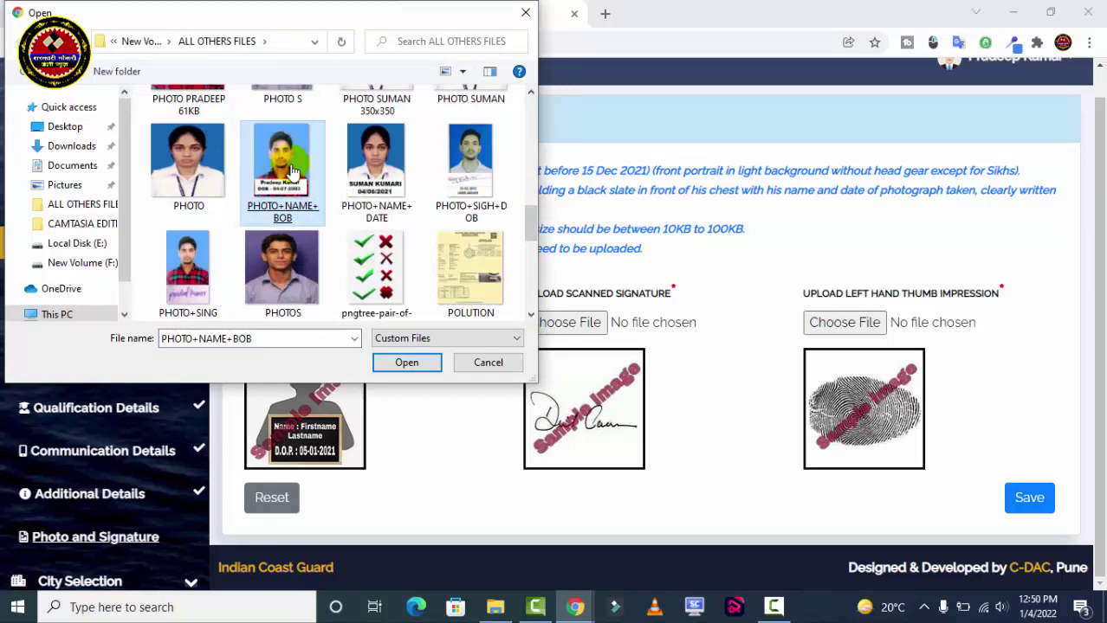
click(407, 362)
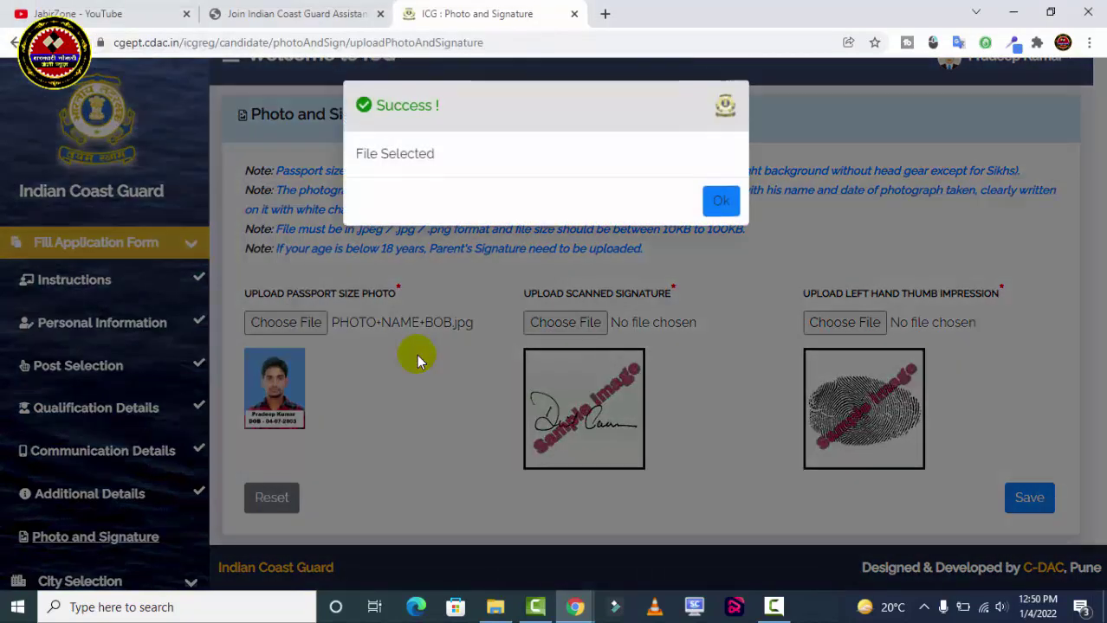
click(723, 200)
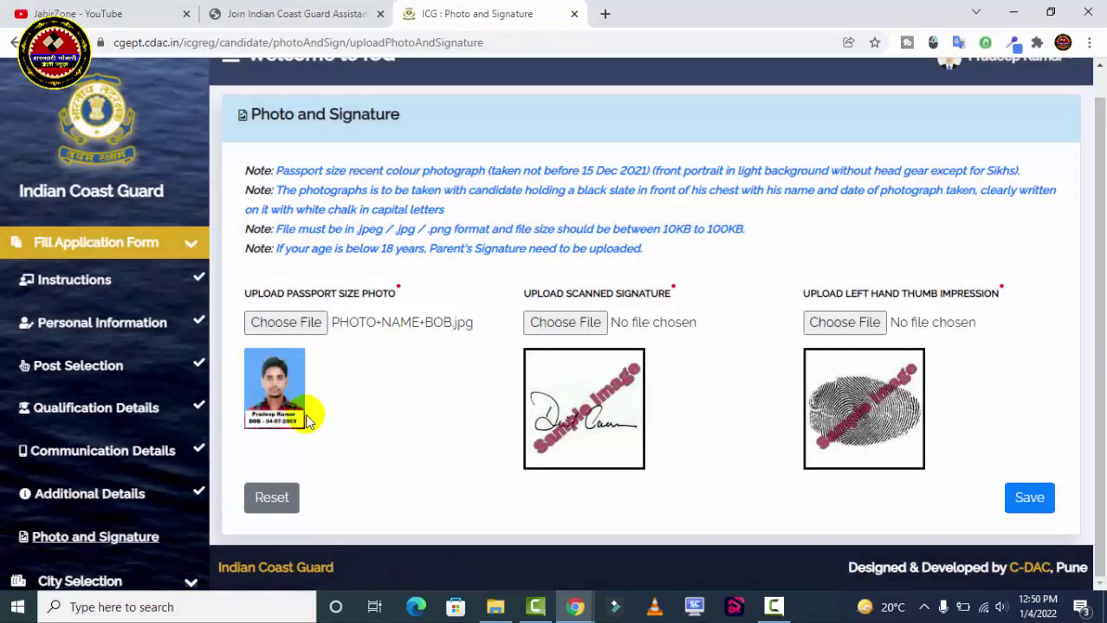
click(584, 325)
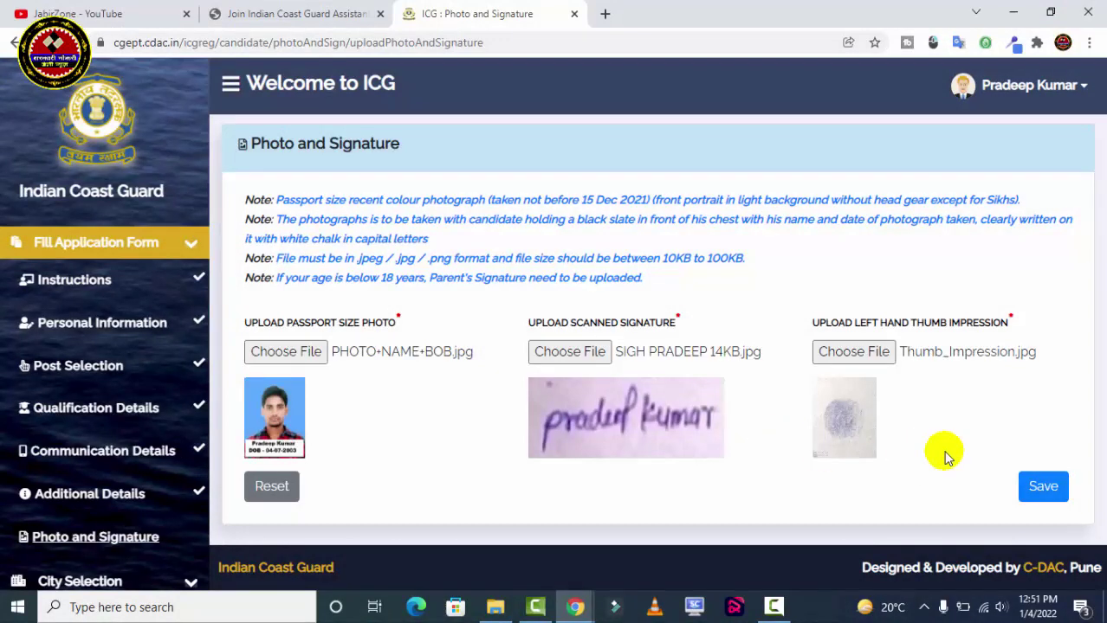
click(1043, 487)
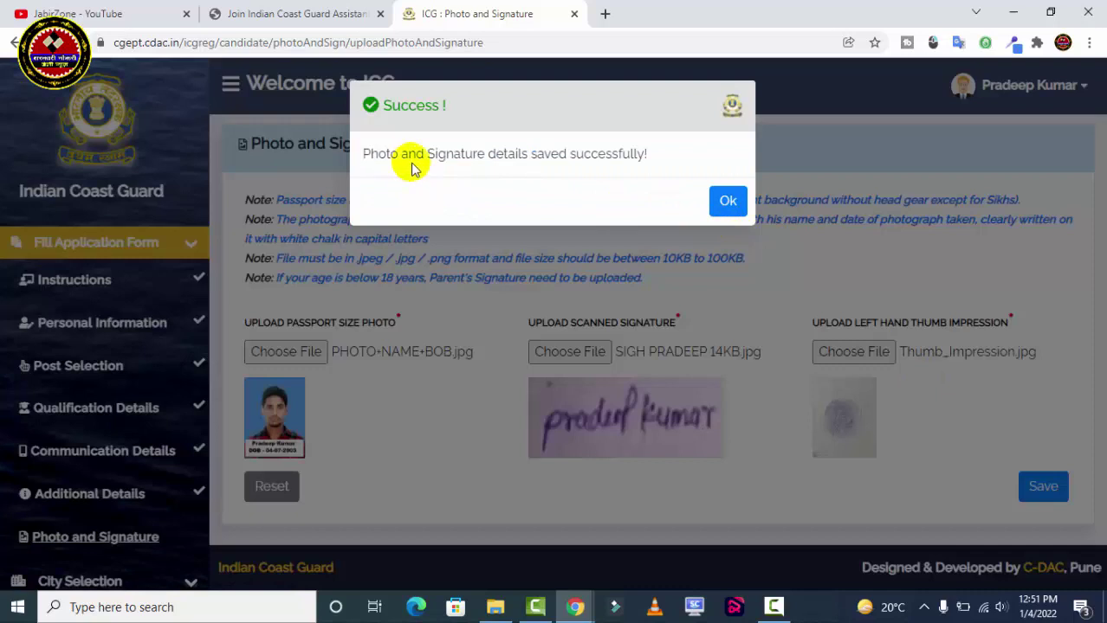
click(728, 201)
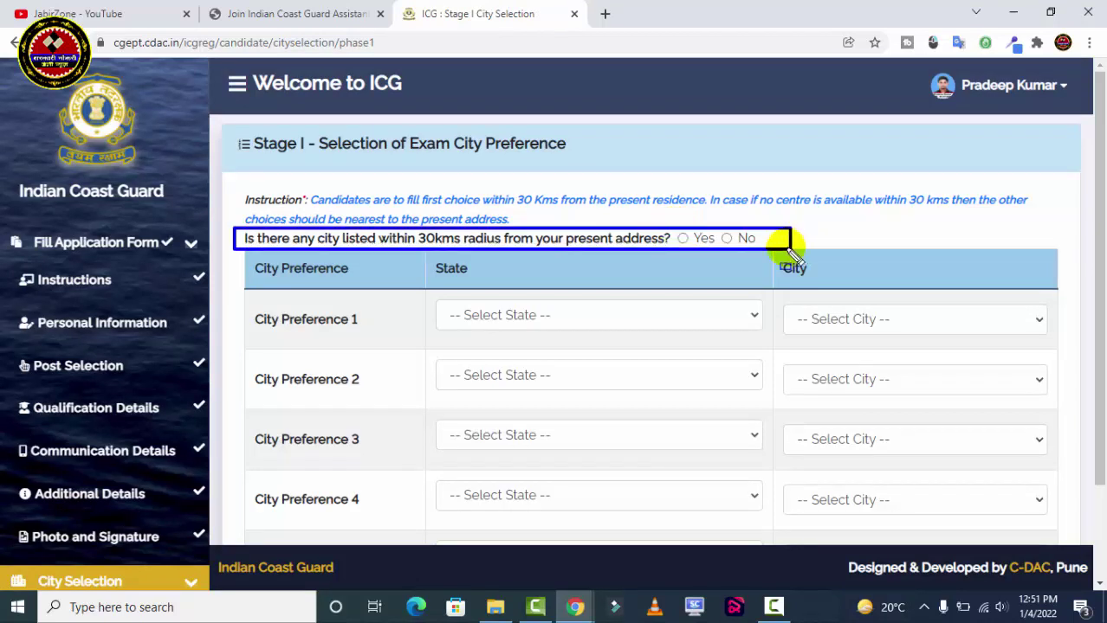
Step: Confirm a city within 30 km and save Uttar Pradesh preferences Varanasi, Prayagraj, Bareilly, Lucknow, Kanpur
click(683, 238)
scroll(1097, 304, down, 2)
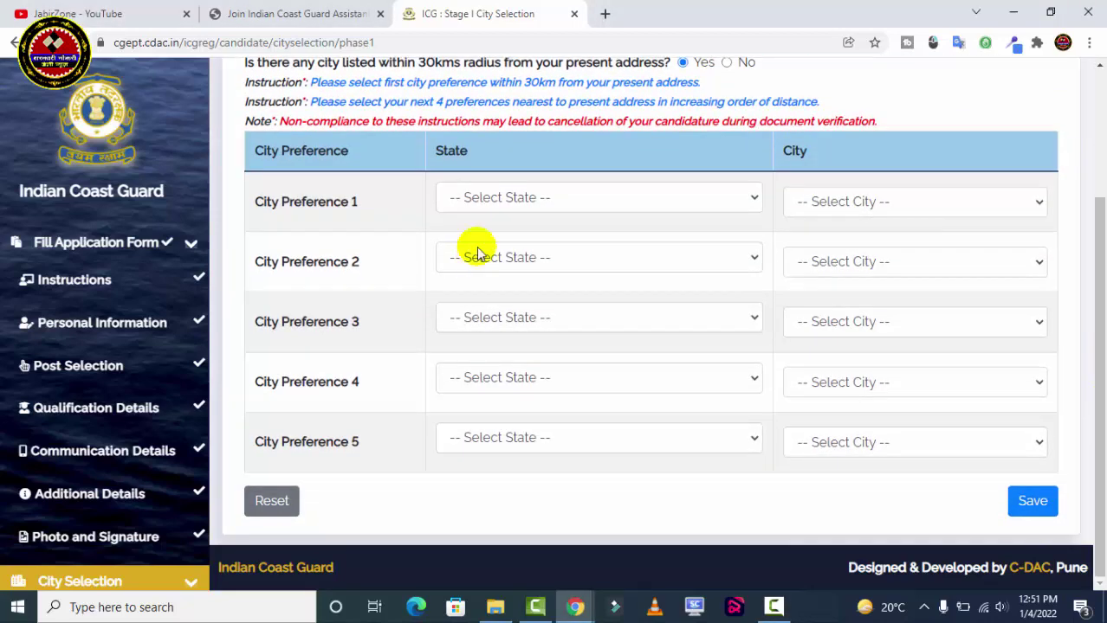
click(522, 199)
key(Down)
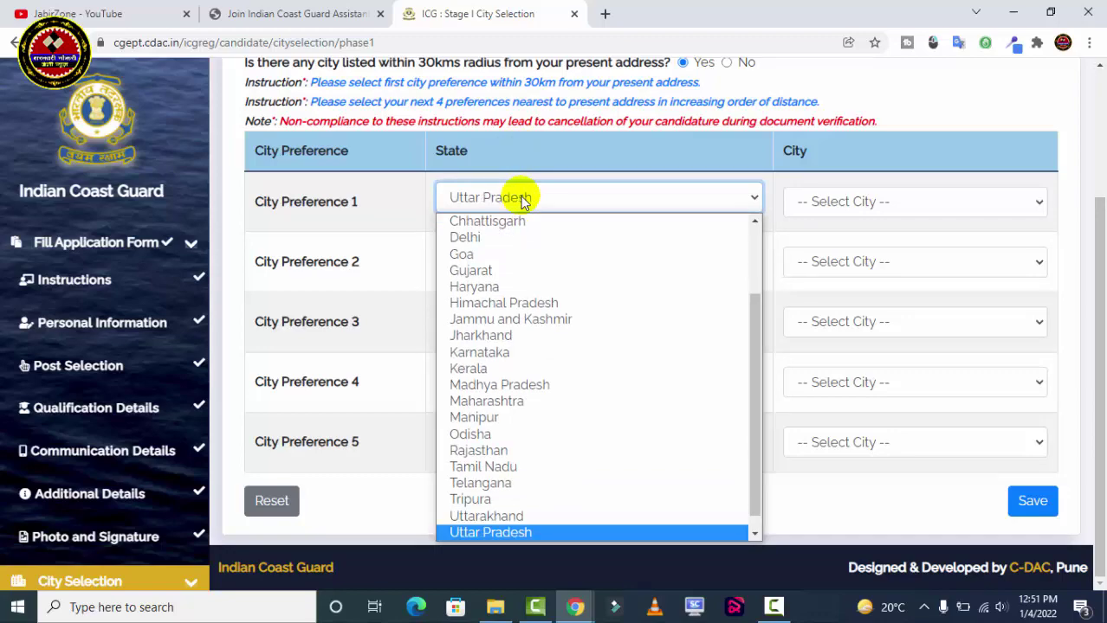
key(Return)
click(862, 202)
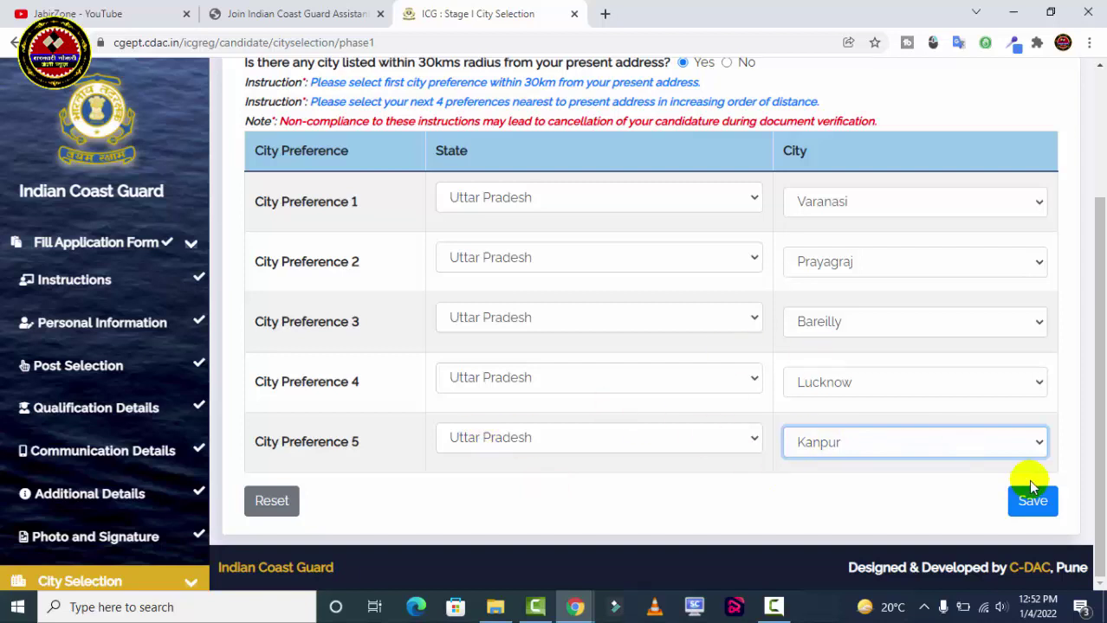
click(1033, 501)
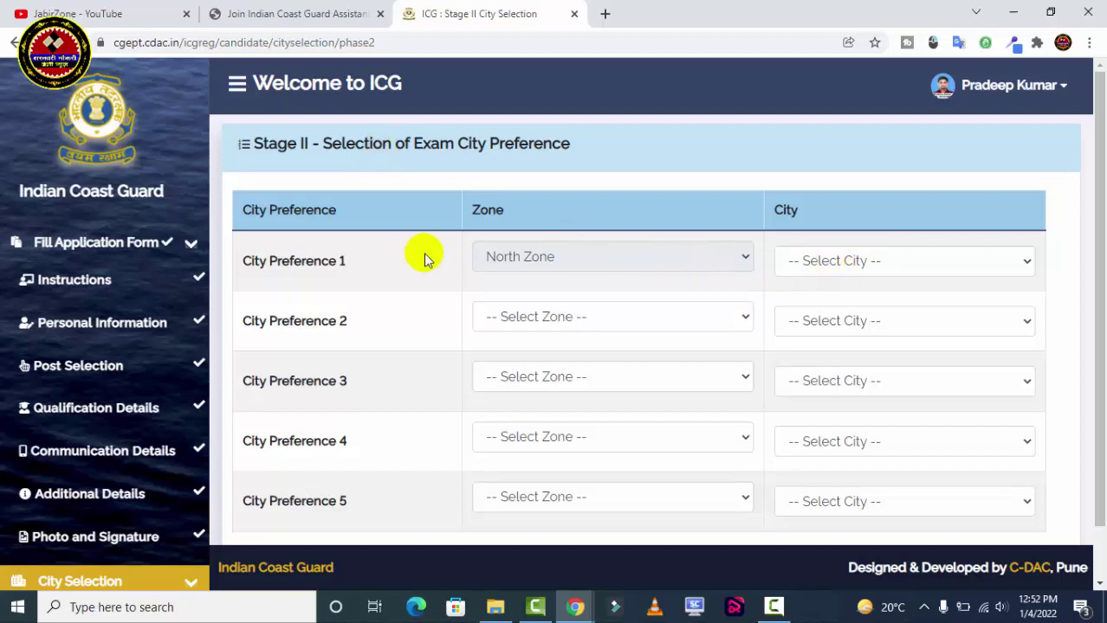
Step: Save Stage II cities Noida, Kolkata, Port Blair, Mangalore, Gandhinagar and acknowledge the success message
click(606, 257)
click(606, 257)
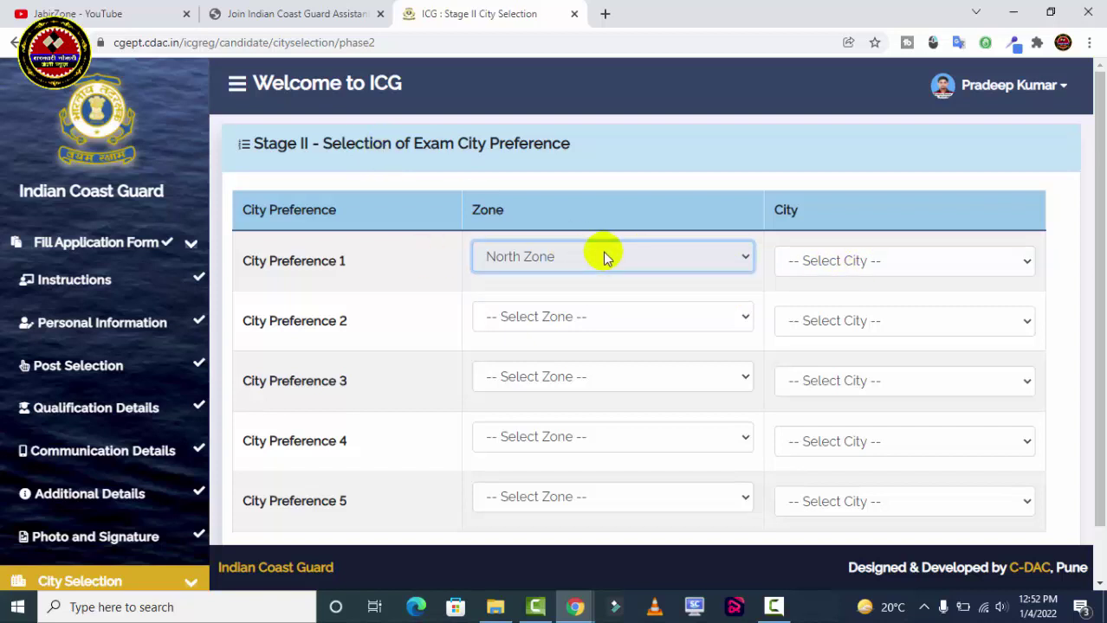
click(856, 262)
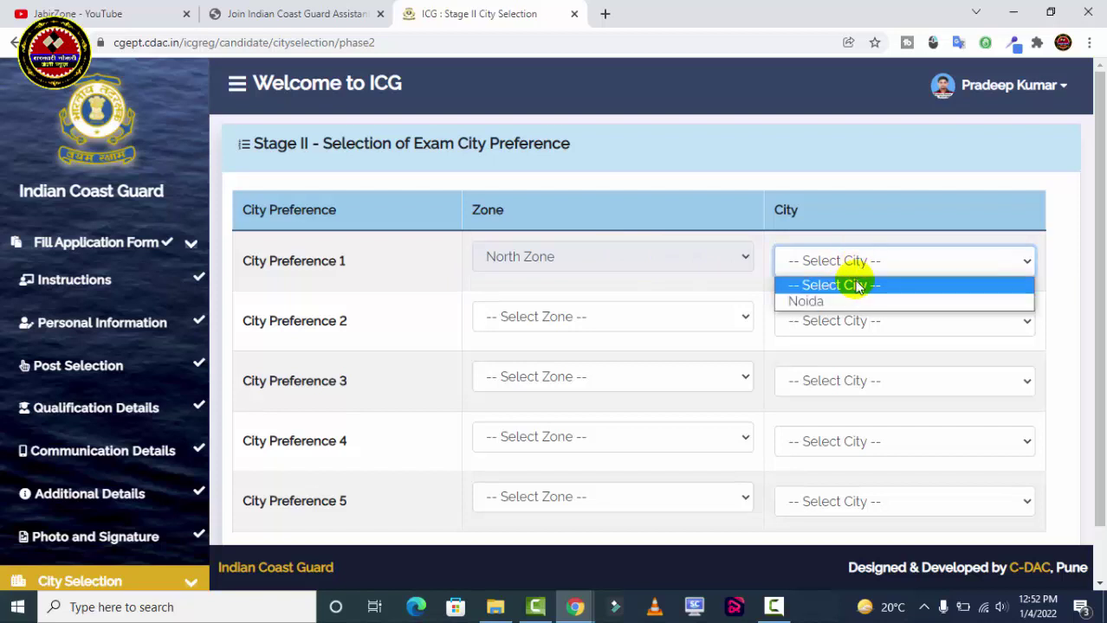
click(858, 301)
click(560, 317)
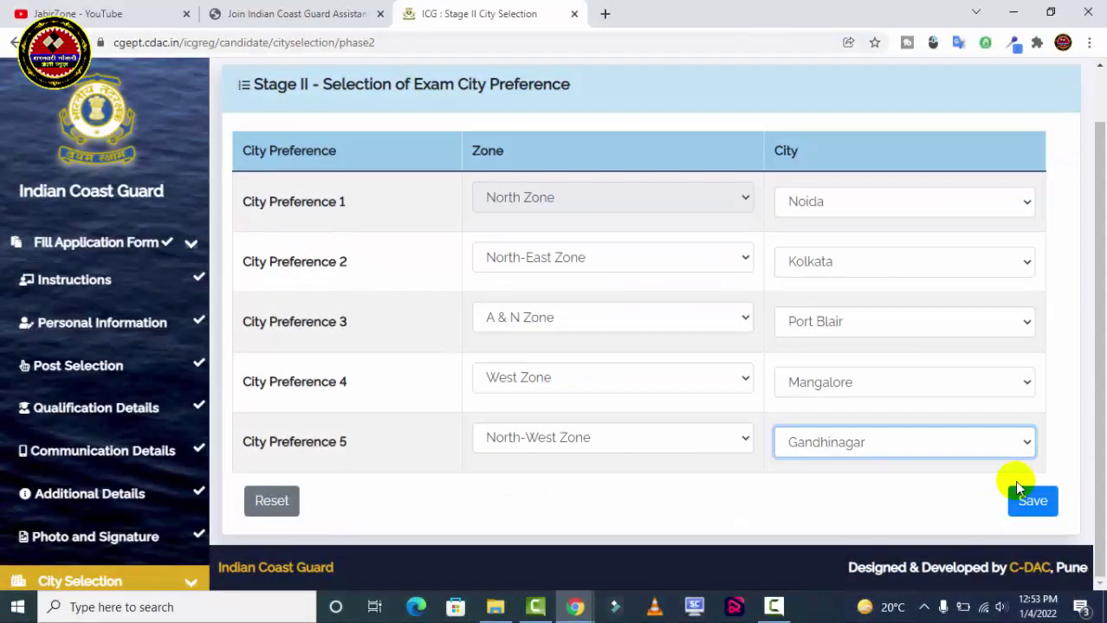
click(1028, 505)
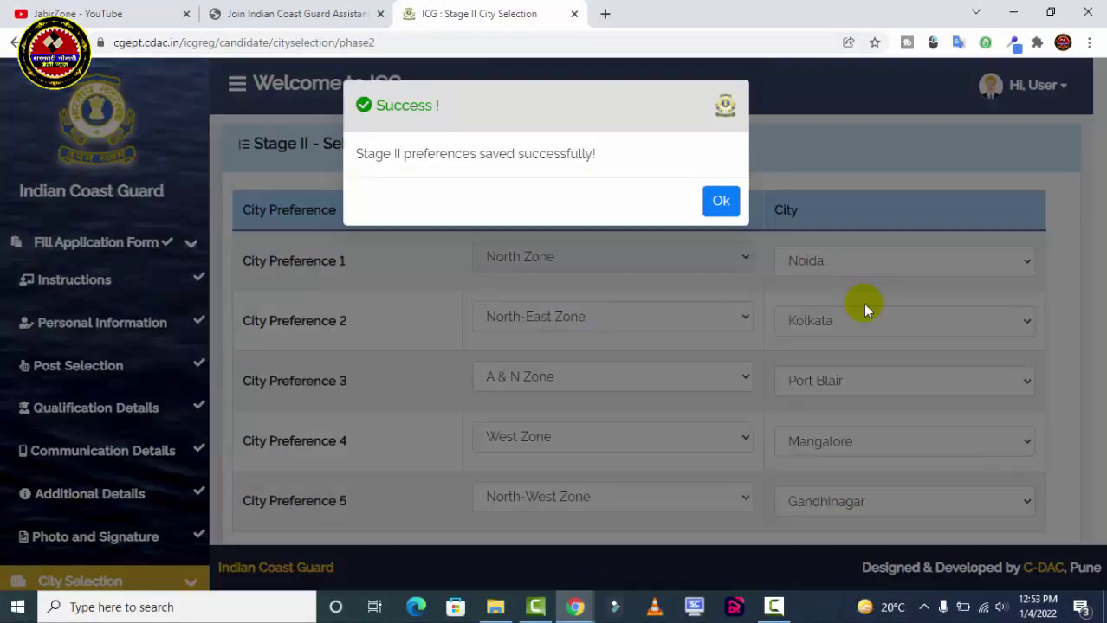
click(723, 203)
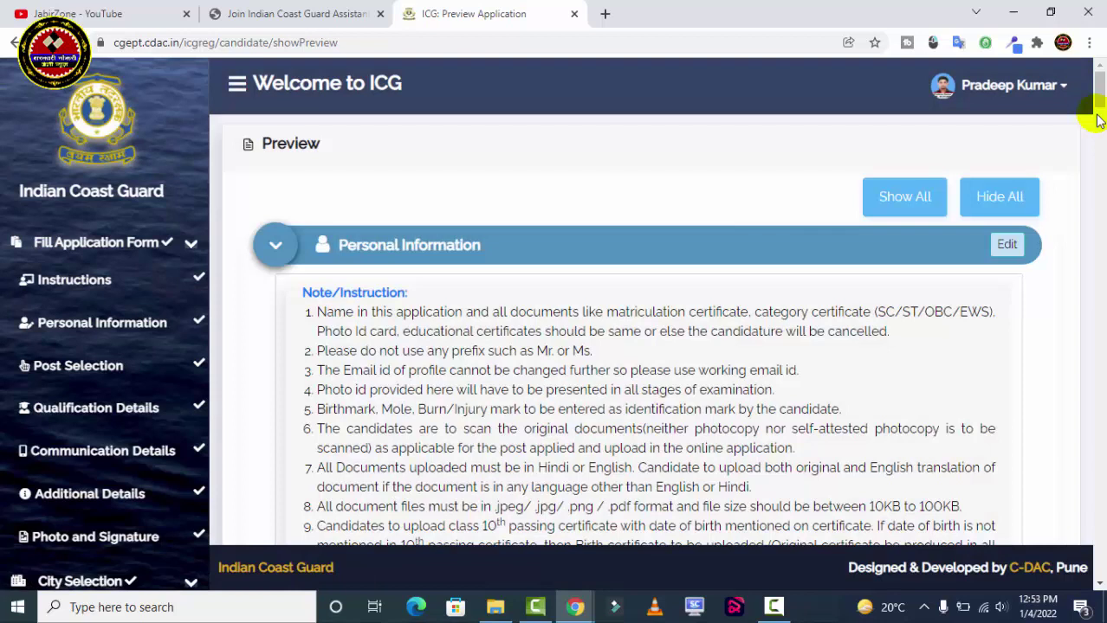
Step: Expand all preview sections and scroll through the 12th marks and city preferences to the Declaration
drag(848, 179, 944, 218)
drag(957, 178, 1030, 215)
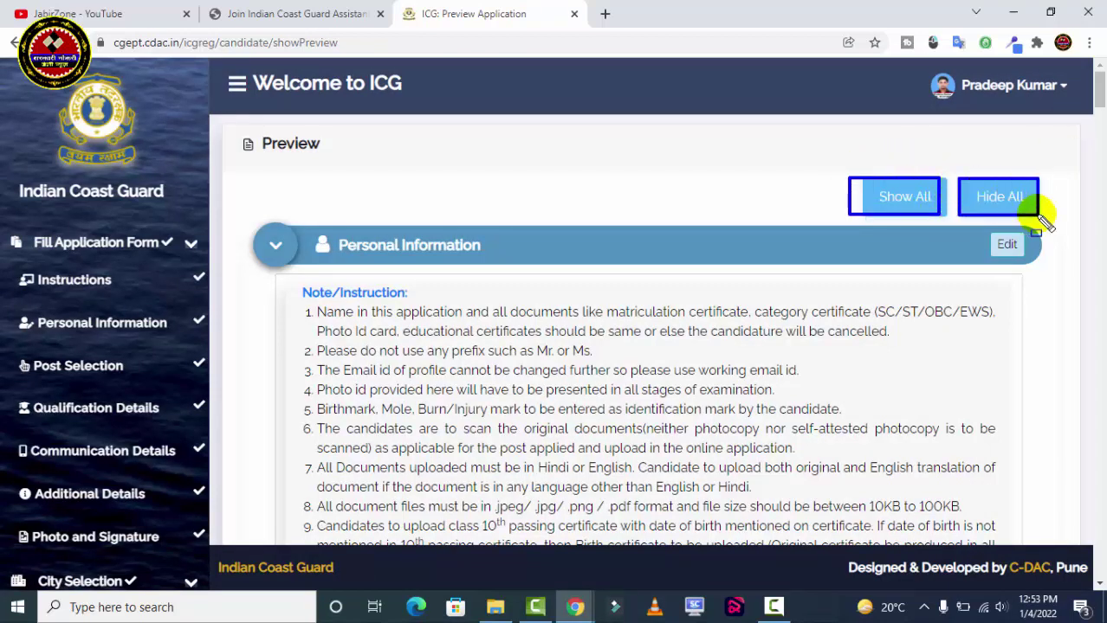
key(Escape)
click(931, 190)
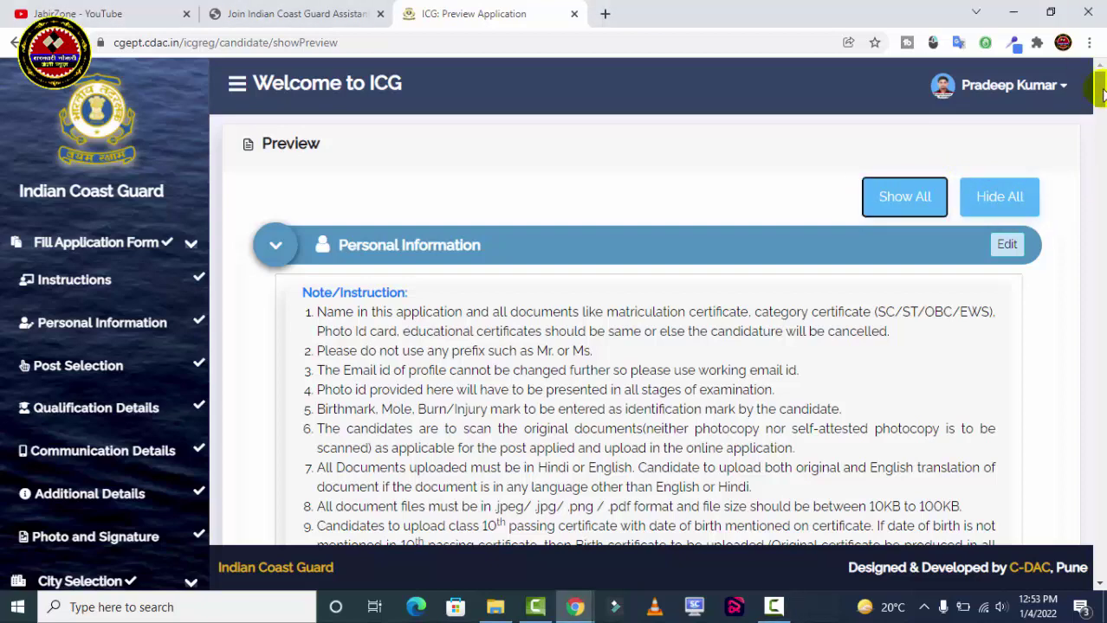
mouse_move(1100, 86)
mouse_down()
mouse_move(1100, 389)
mouse_move(1100, 336)
mouse_move(1100, 355)
mouse_up()
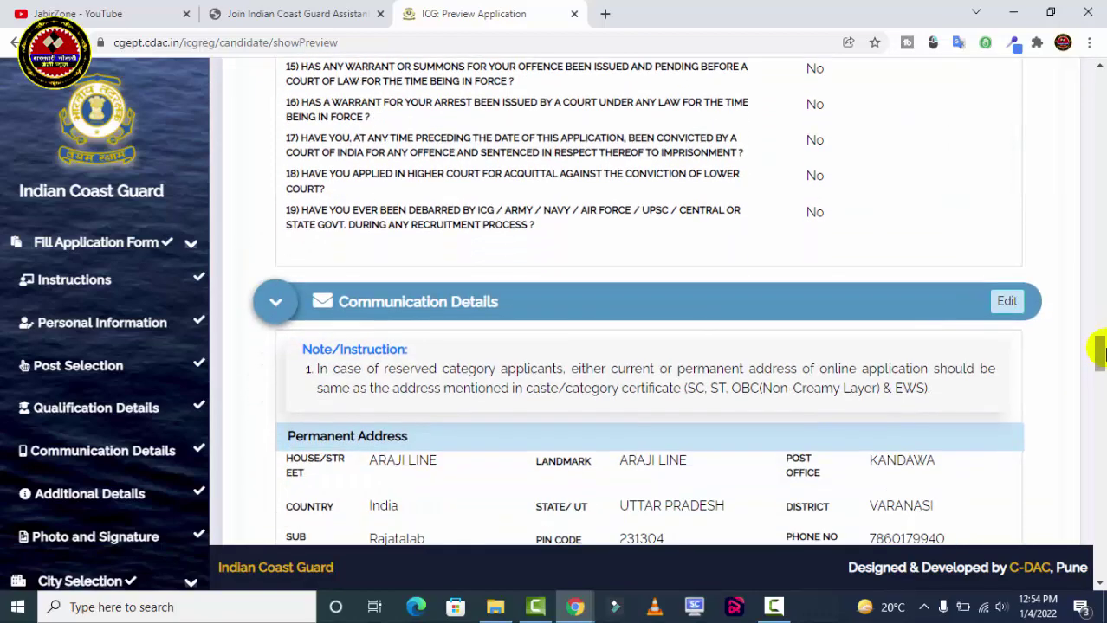
click(1005, 301)
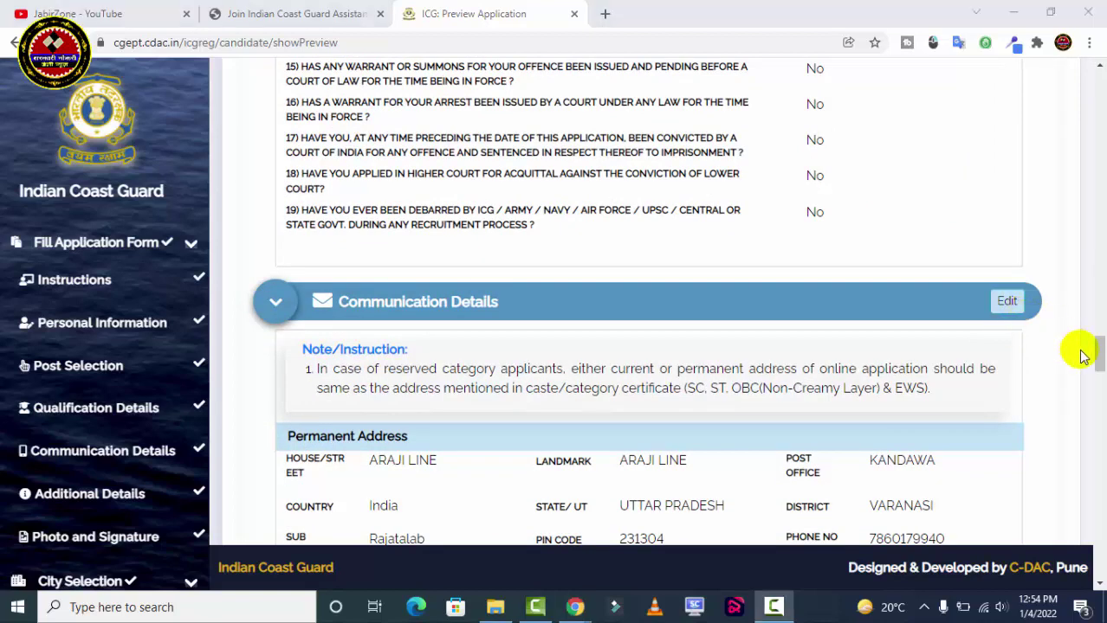
drag(1100, 364, 1098, 288)
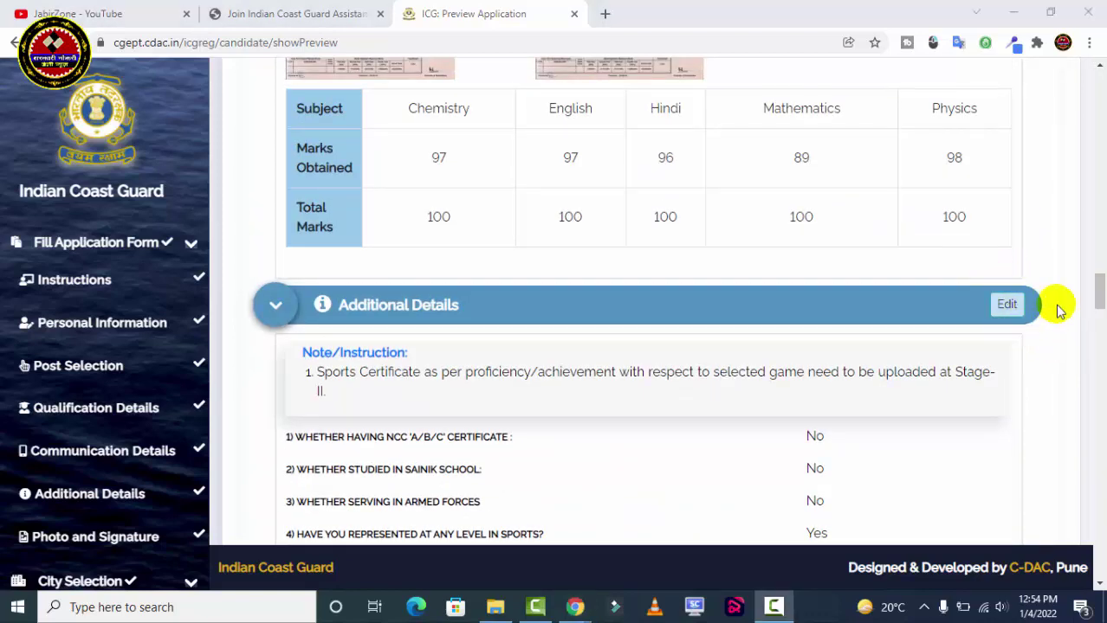
drag(1099, 290, 469, 321)
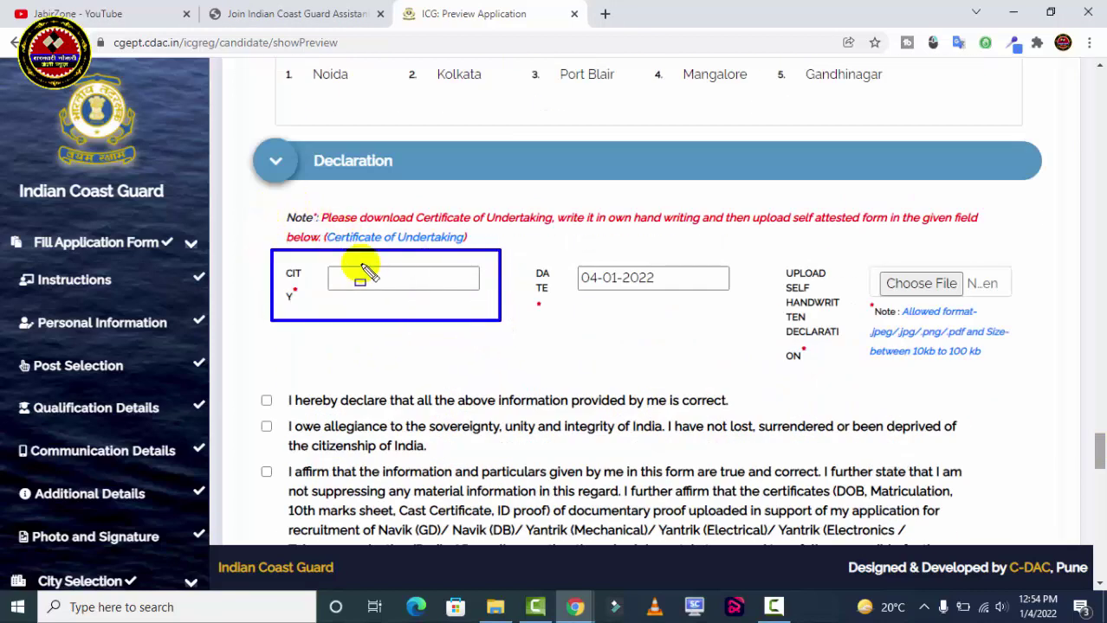
Step: Enter VARANASI as the declaration city and download the Certificate of Undertaking PDF
click(386, 279)
text(VARANASI)
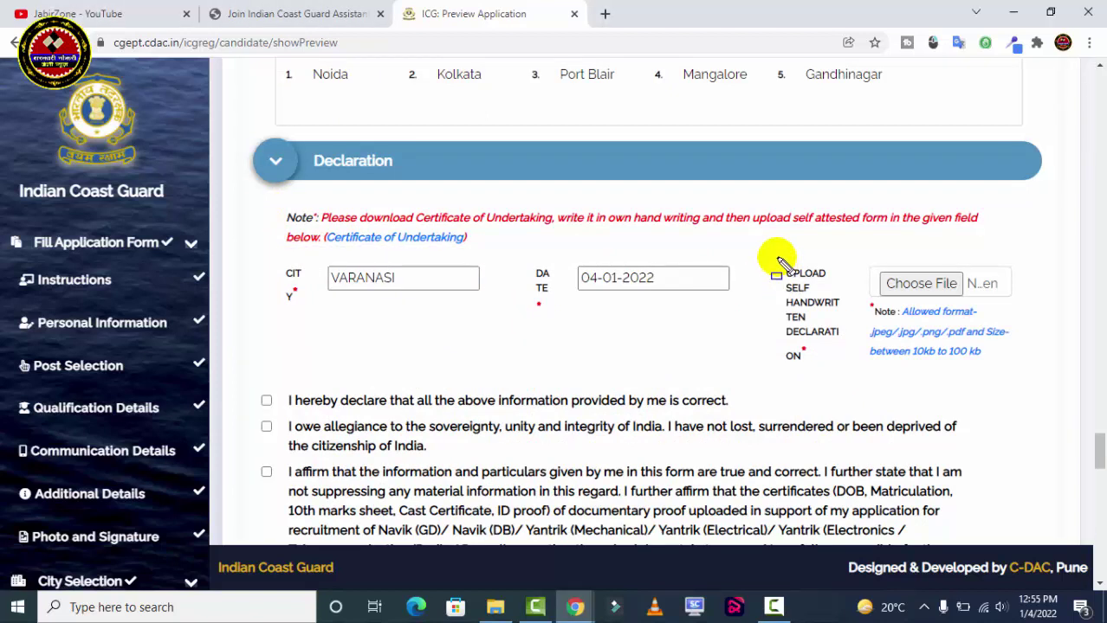
mouse_move(779, 259)
mouse_down()
mouse_move(825, 369)
mouse_move(853, 370)
mouse_up()
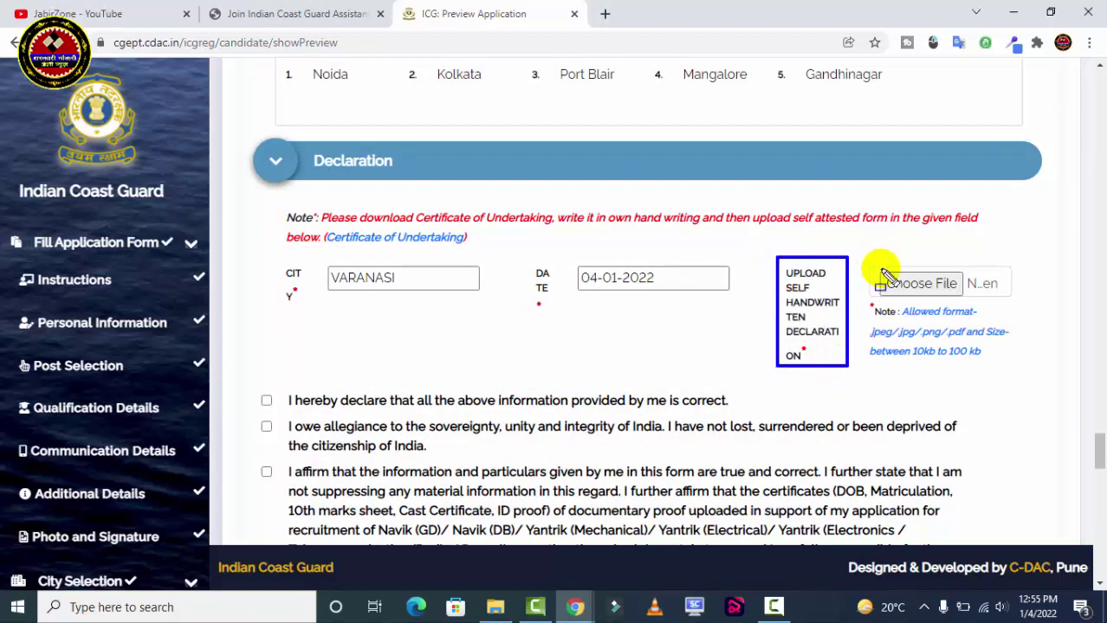
drag(872, 266, 964, 299)
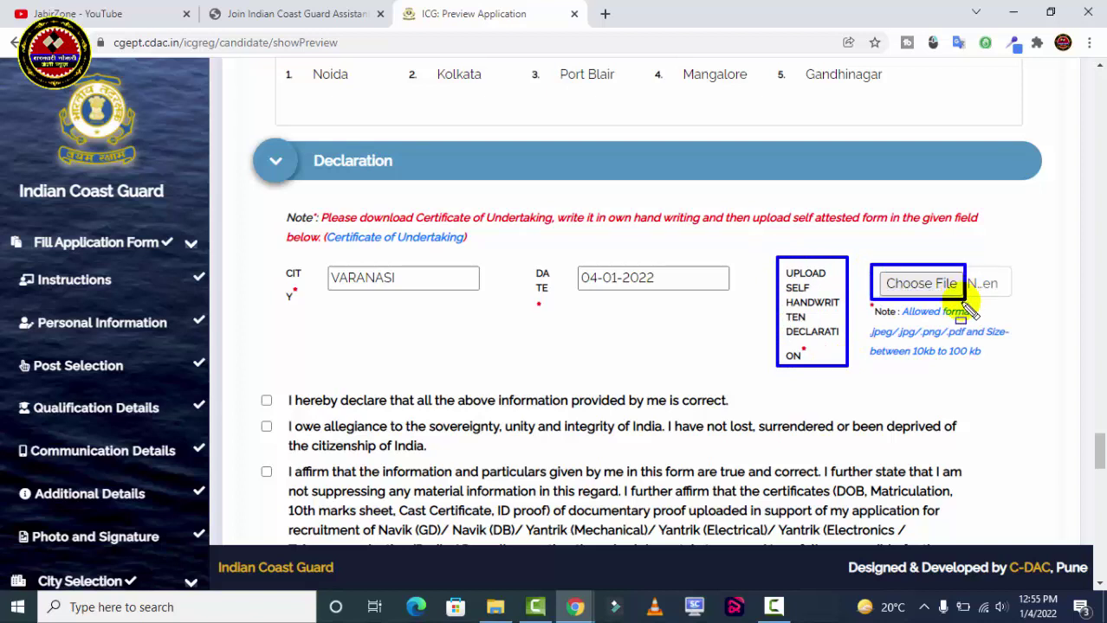
drag(907, 340, 980, 369)
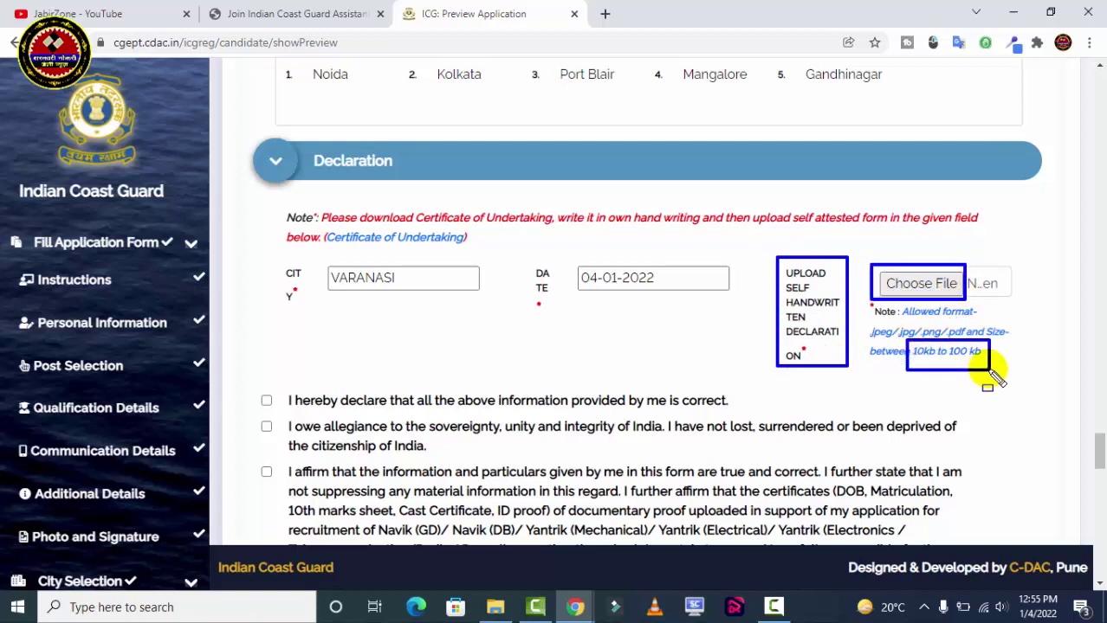
drag(890, 319, 972, 347)
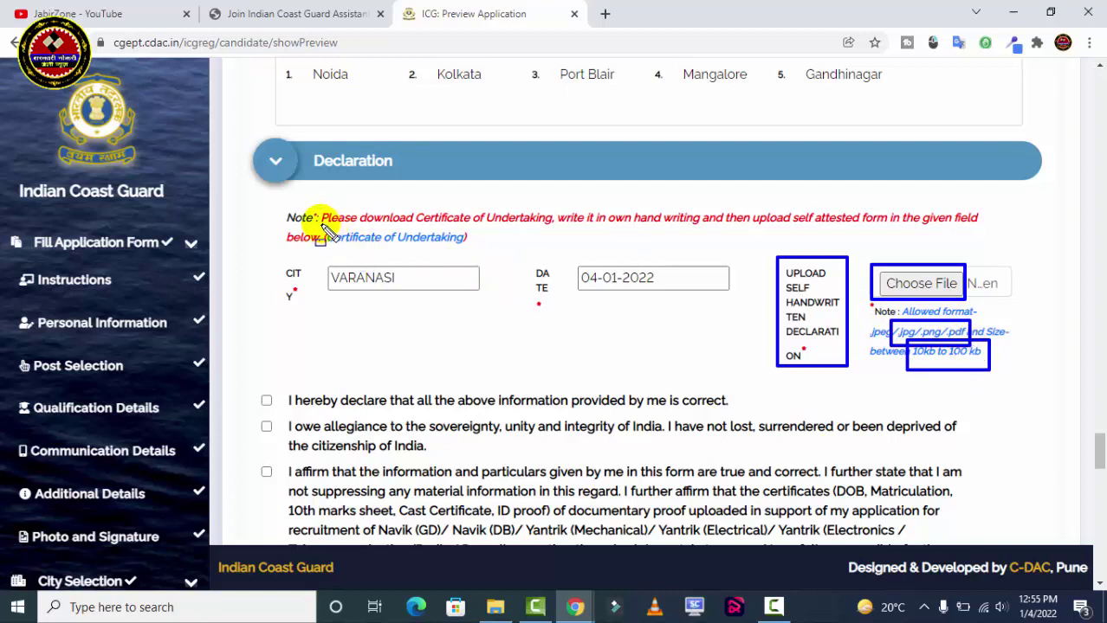
mouse_move(322, 228)
mouse_down()
mouse_move(347, 245)
mouse_move(481, 252)
mouse_up()
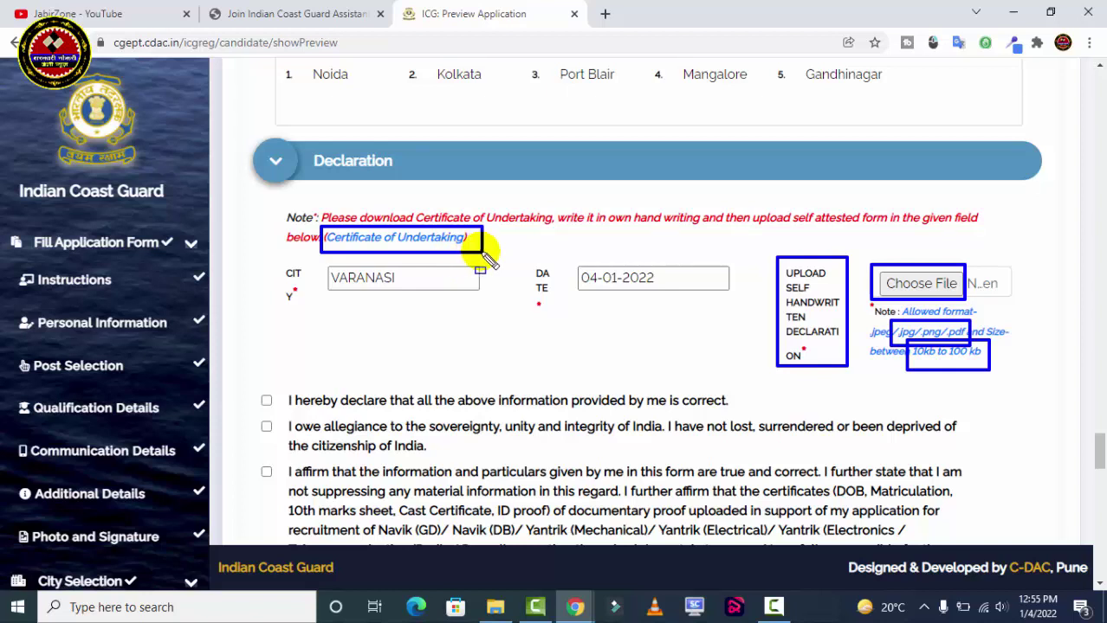
key(Escape)
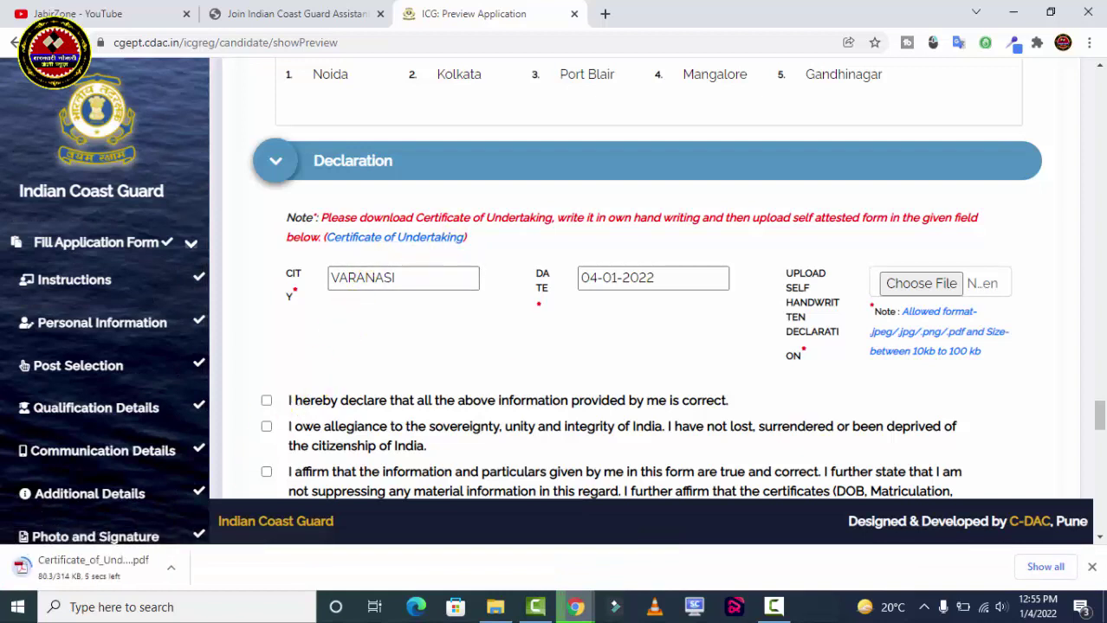
Step: Open the downloaded Certificate of Undertaking PDF and read its first page of clauses
click(179, 579)
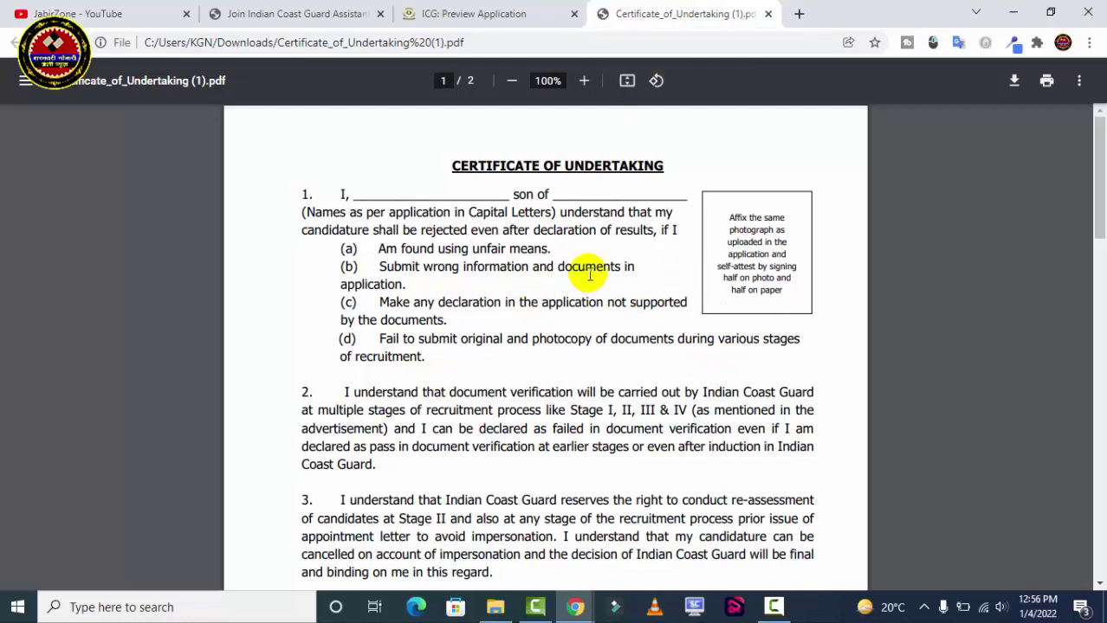
drag(291, 162, 840, 544)
drag(1099, 177, 1100, 400)
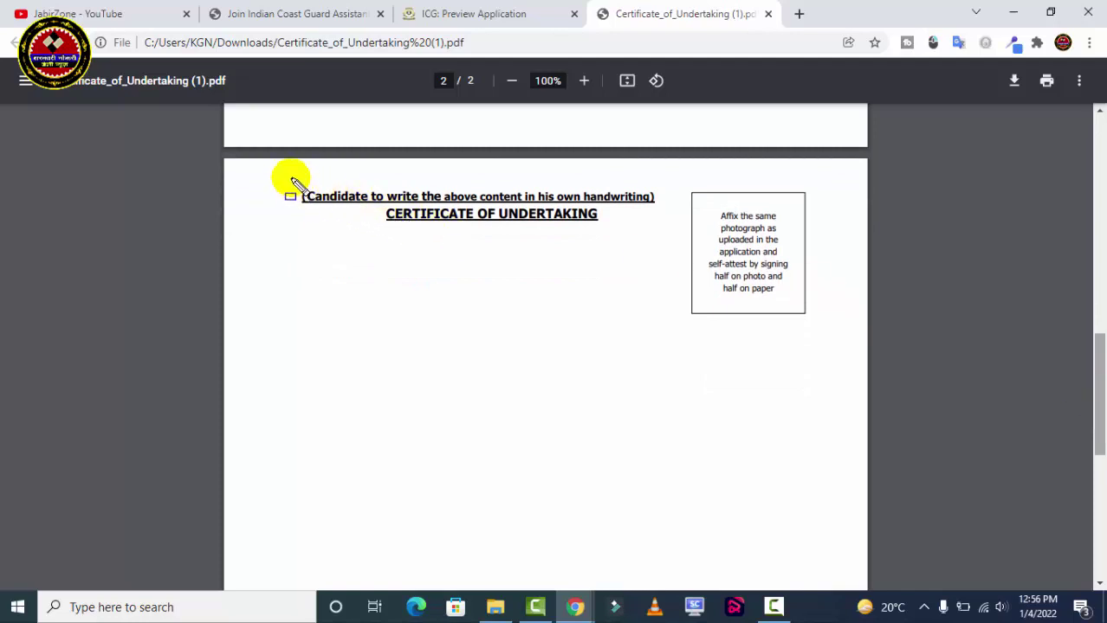
drag(282, 179, 678, 232)
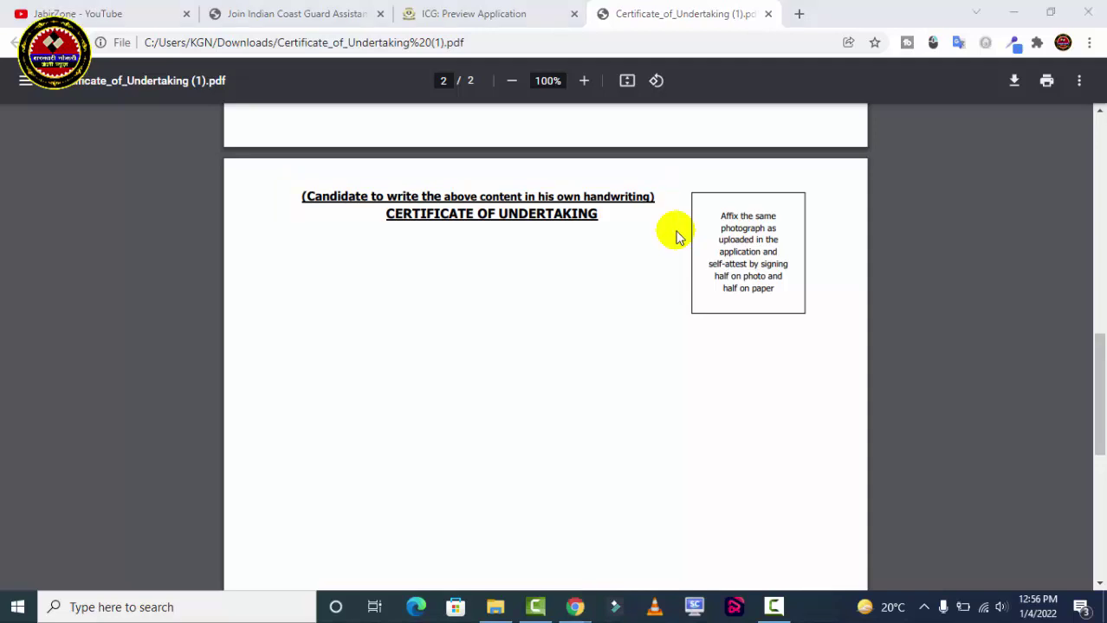
drag(1100, 373, 1102, 178)
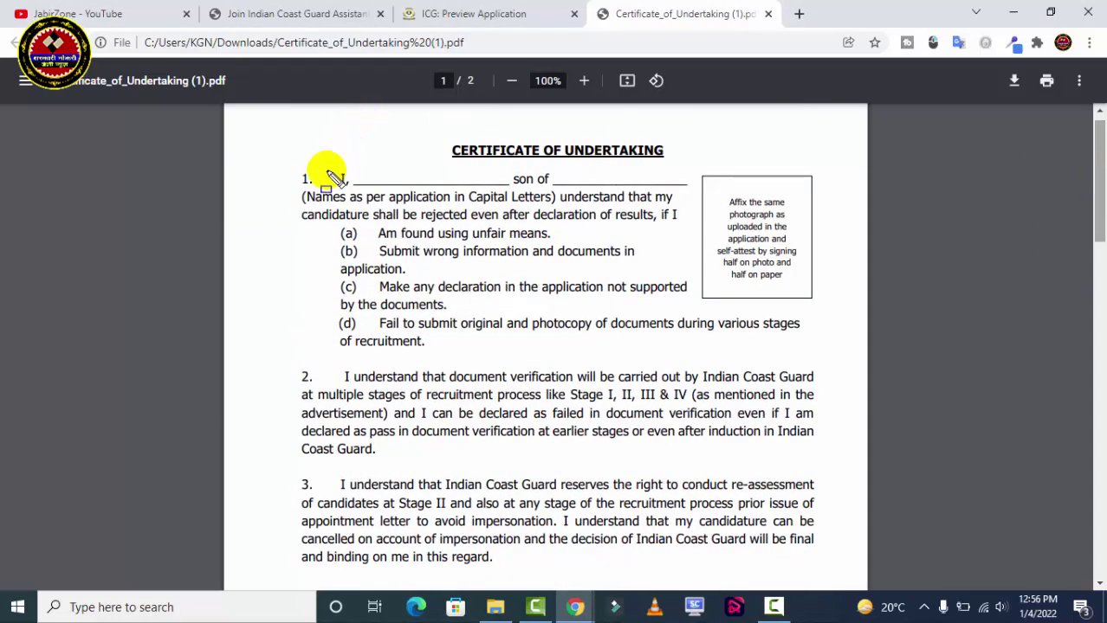
mouse_move(325, 167)
mouse_down()
mouse_move(349, 189)
mouse_move(495, 186)
mouse_move(572, 199)
mouse_move(553, 200)
mouse_up()
drag(552, 163, 691, 188)
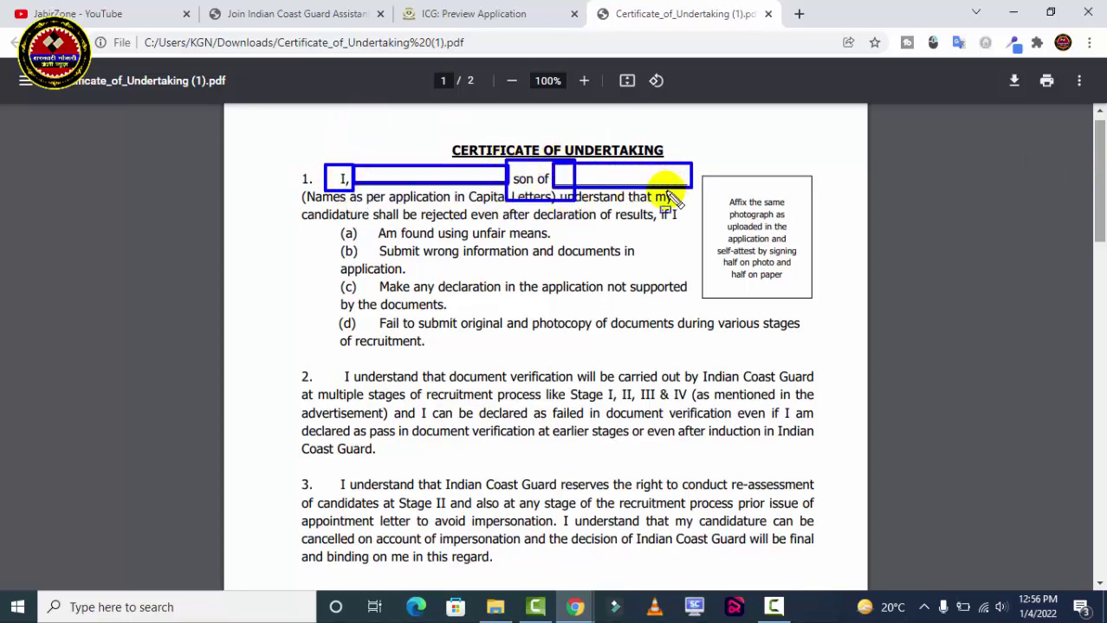
Step: Read the second page with the name lines and self-attested photo-affixing box
mouse_move(296, 179)
mouse_down()
mouse_move(647, 406)
mouse_move(836, 616)
mouse_move(823, 579)
mouse_up()
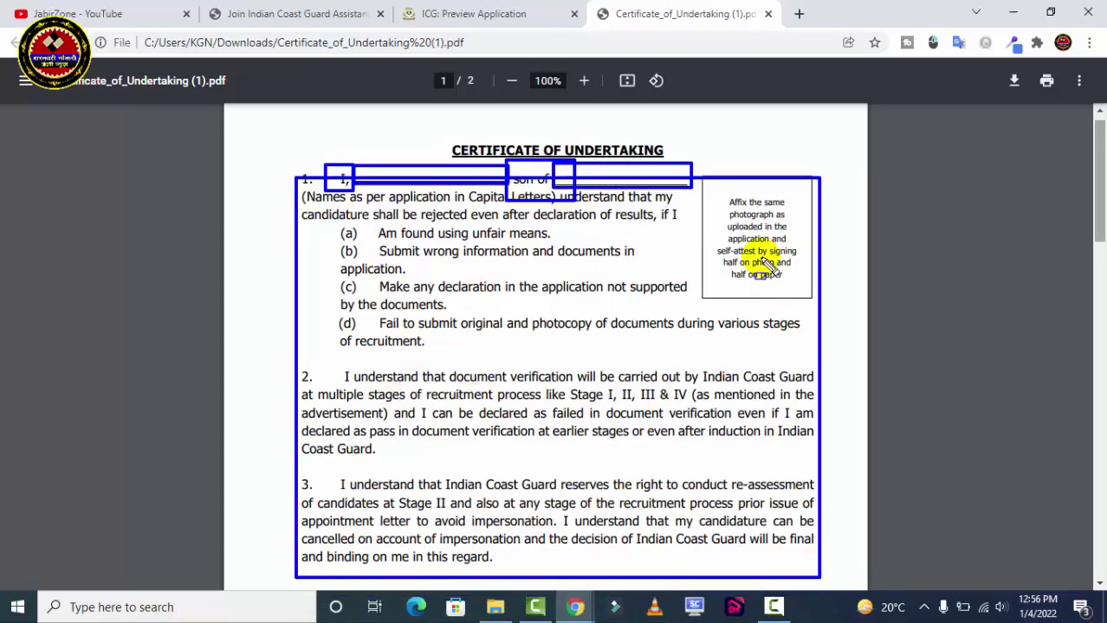
mouse_move(702, 172)
mouse_down()
mouse_move(811, 274)
mouse_move(804, 293)
mouse_up()
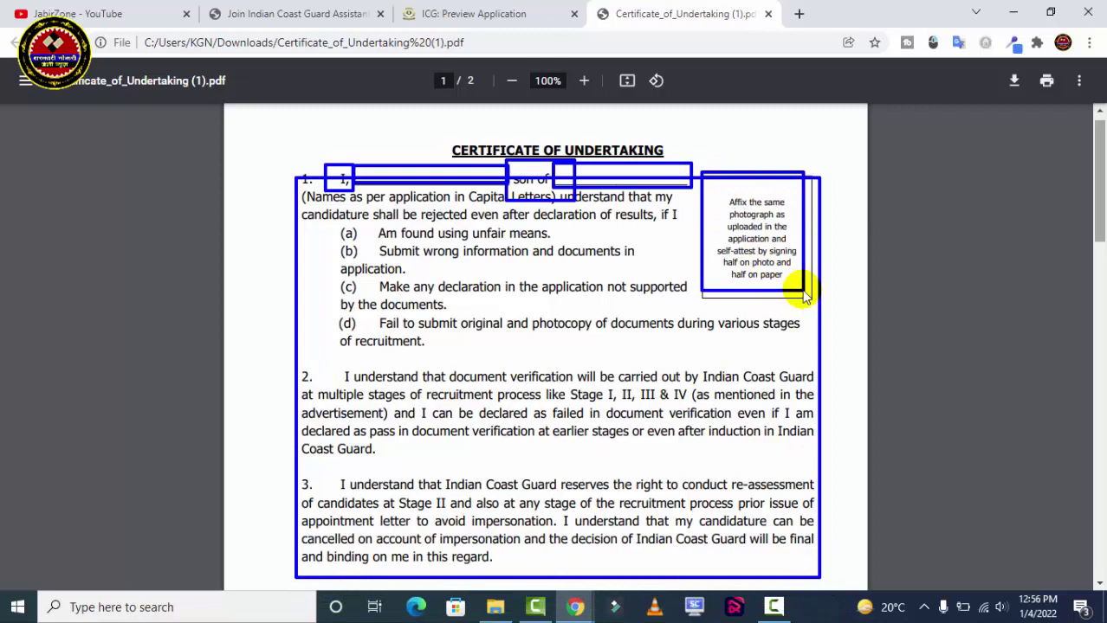
key(e)
drag(712, 245, 767, 260)
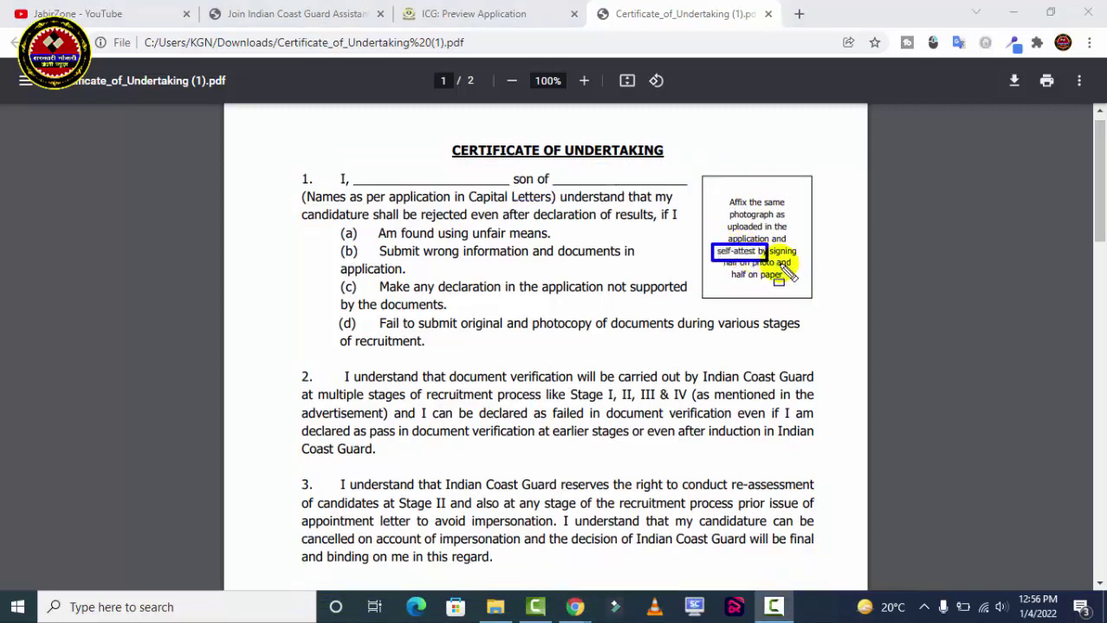
key(e)
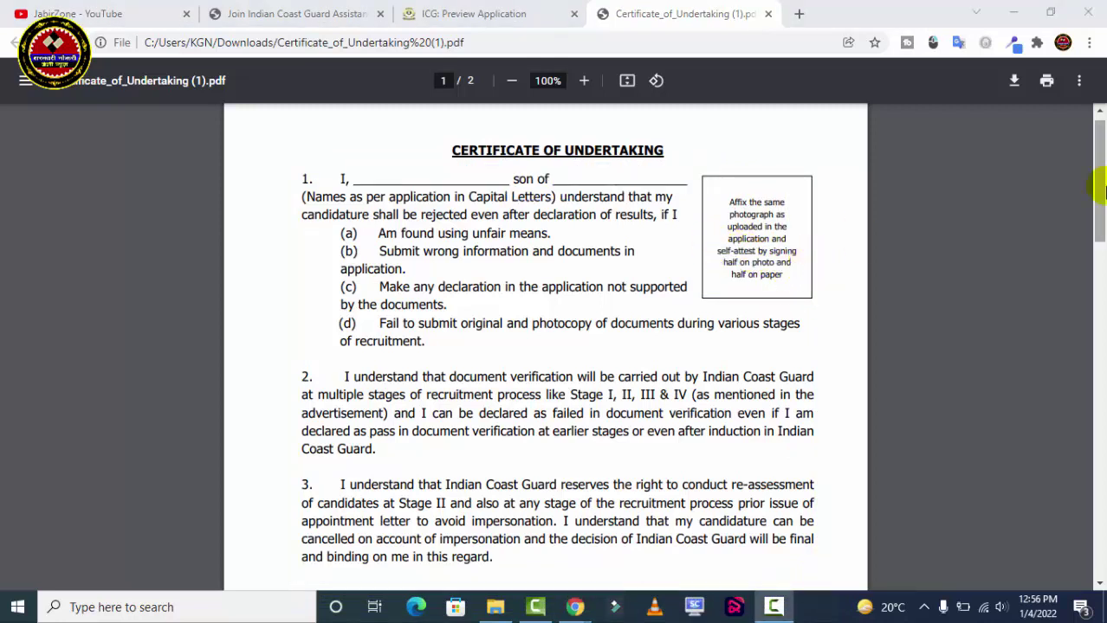
drag(1102, 189, 1101, 526)
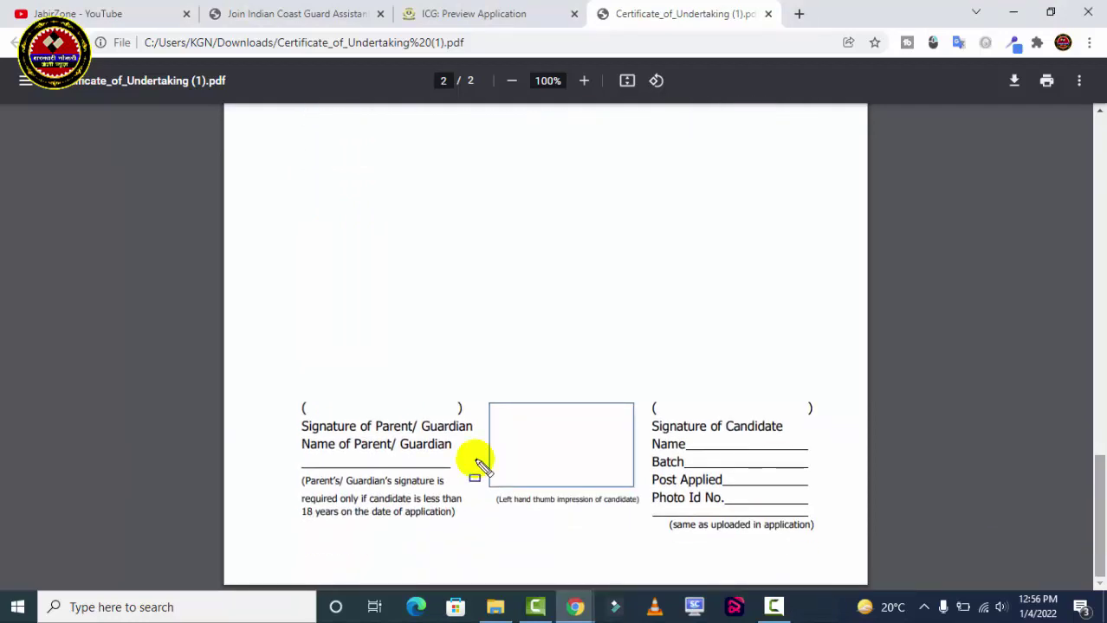
Step: Review the signature, thumb-impression and candidate-details block, then go back to the application preview tab
drag(315, 394, 450, 419)
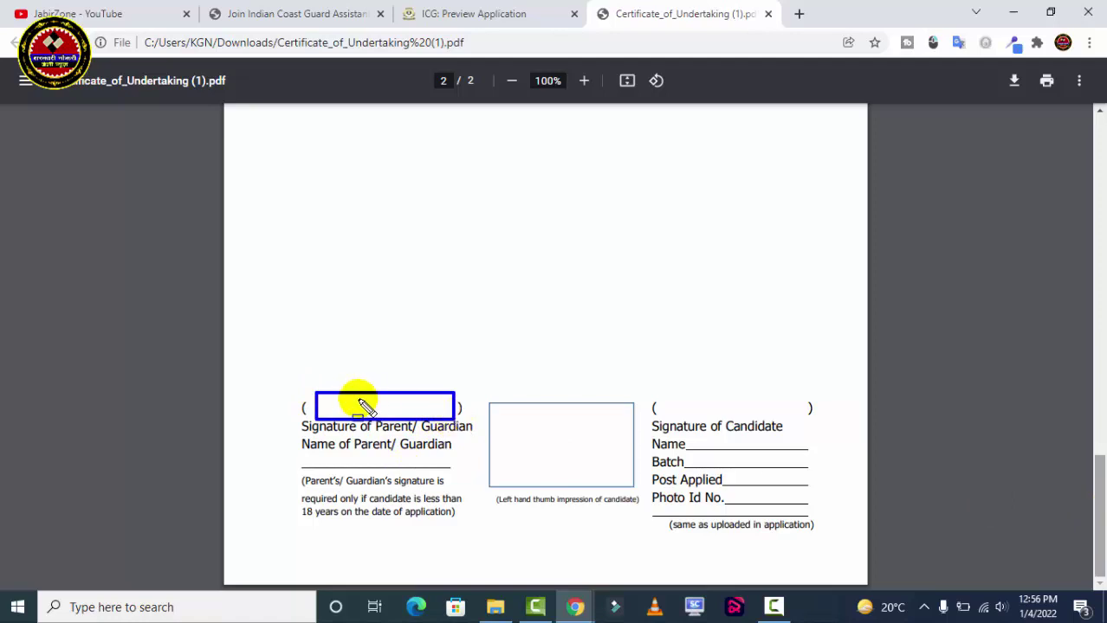
drag(339, 396, 426, 413)
drag(316, 455, 442, 455)
drag(497, 409, 629, 475)
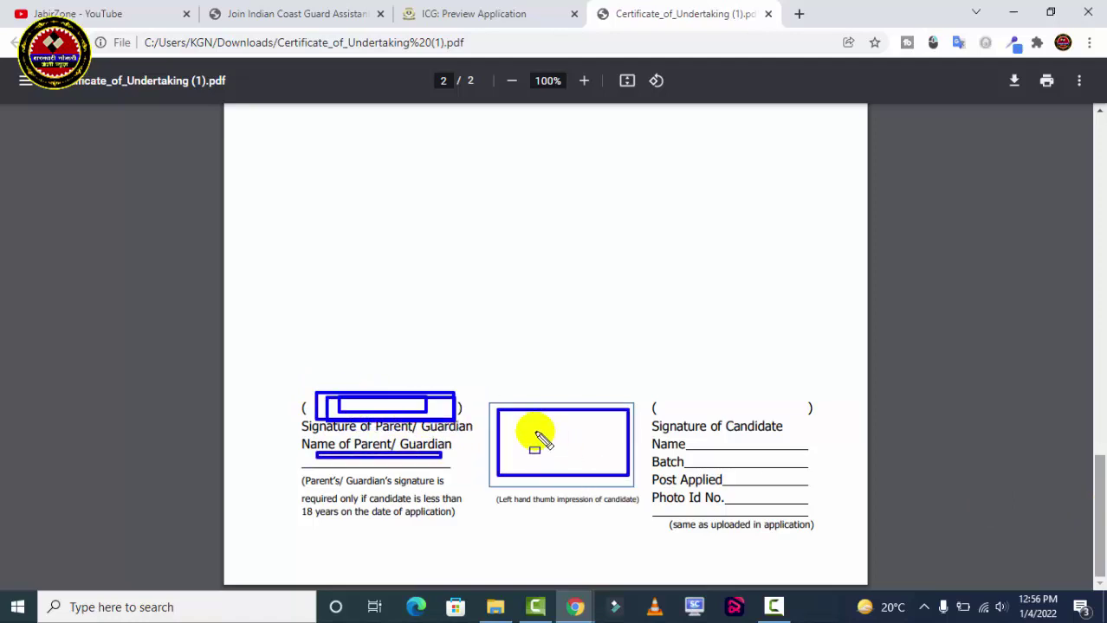
mouse_move(508, 417)
mouse_down()
mouse_move(615, 471)
mouse_move(642, 510)
mouse_up()
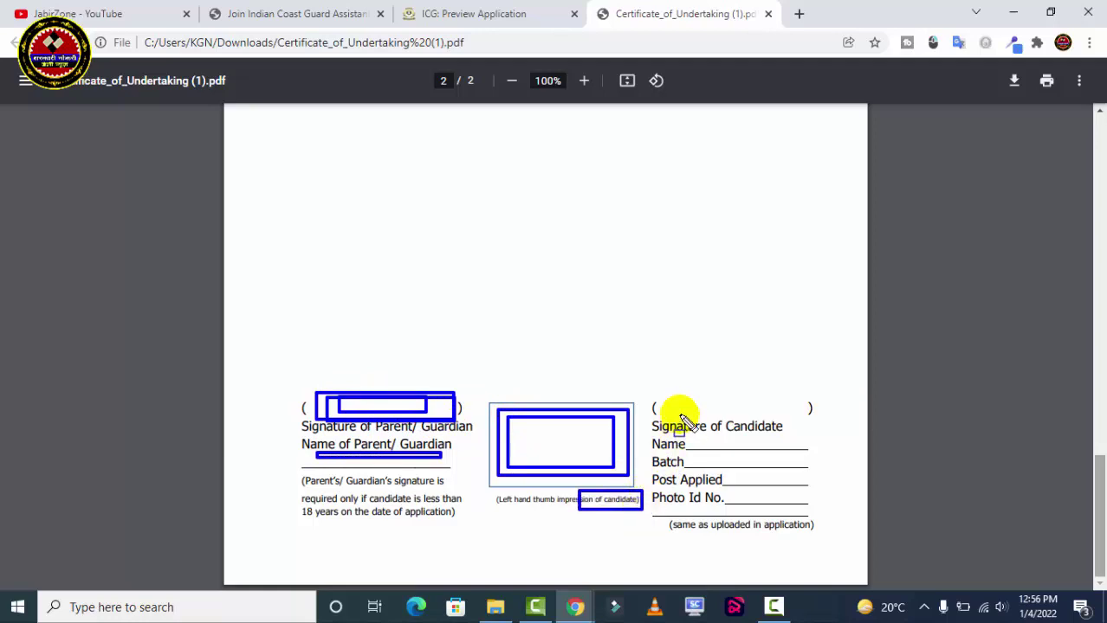
drag(671, 398, 789, 409)
mouse_move(688, 435)
mouse_down()
mouse_move(811, 450)
mouse_move(771, 467)
mouse_move(808, 465)
mouse_up()
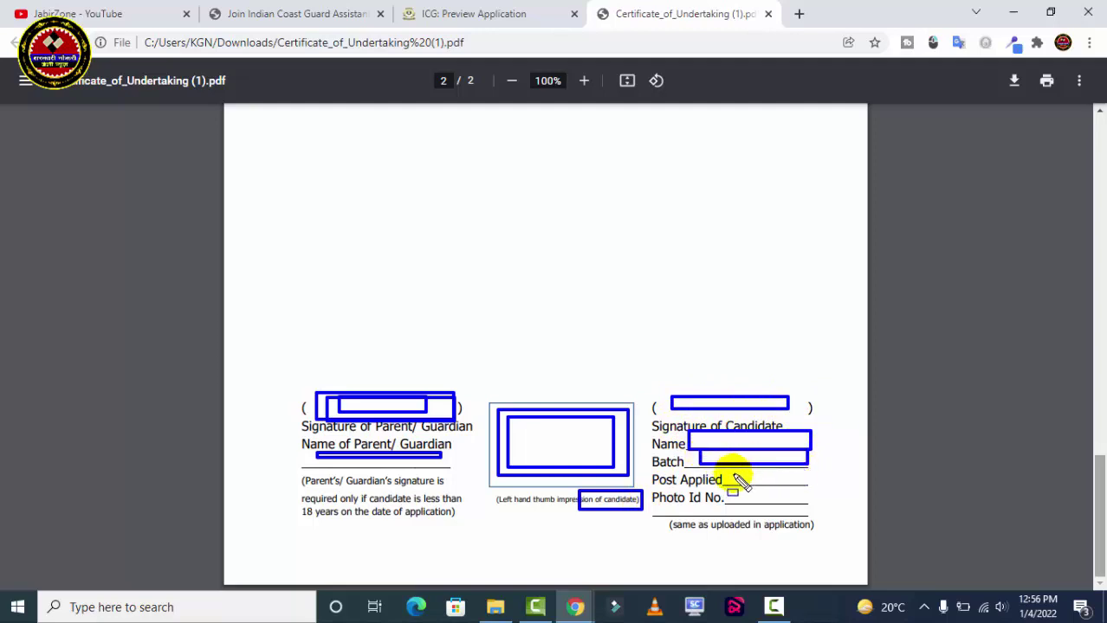
drag(730, 474, 818, 490)
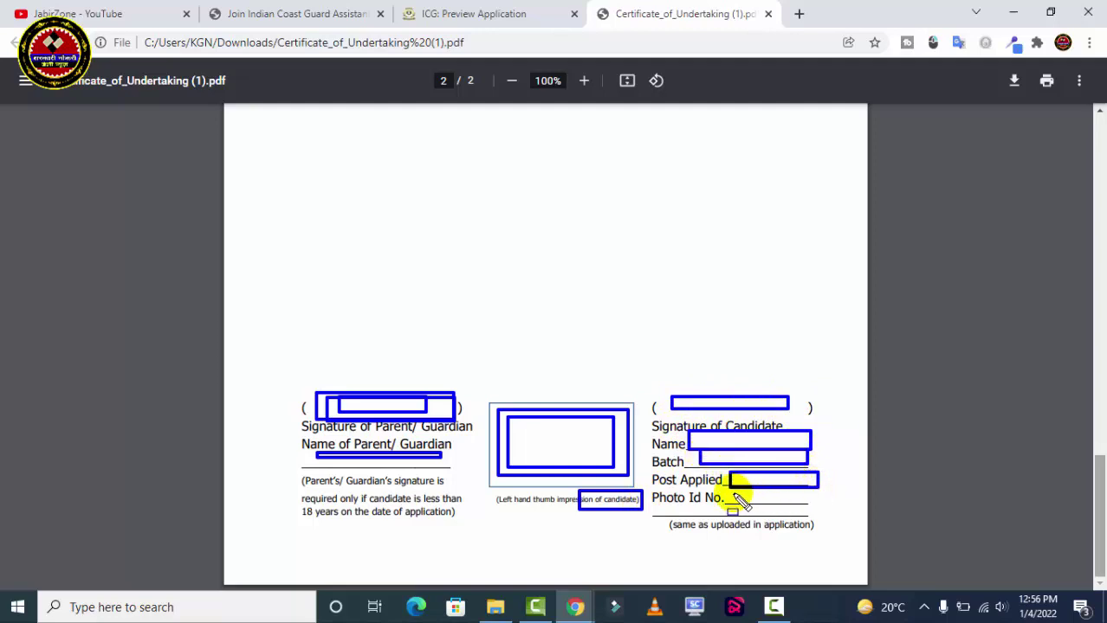
drag(730, 494, 818, 511)
key(Home)
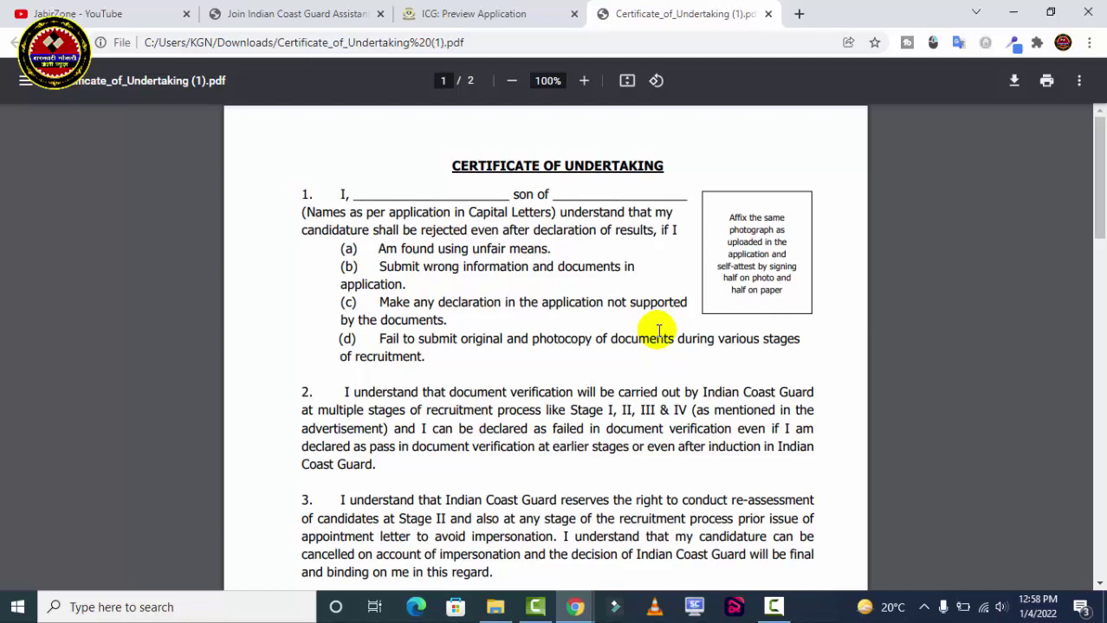
click(487, 14)
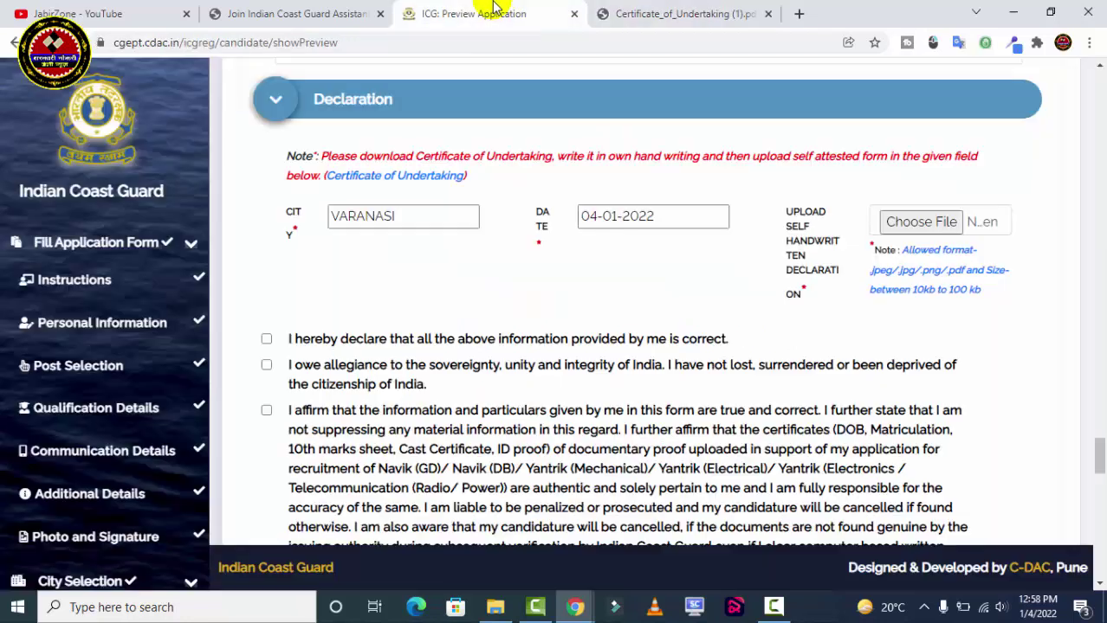
Step: Upload the handwritten declaration file
click(920, 226)
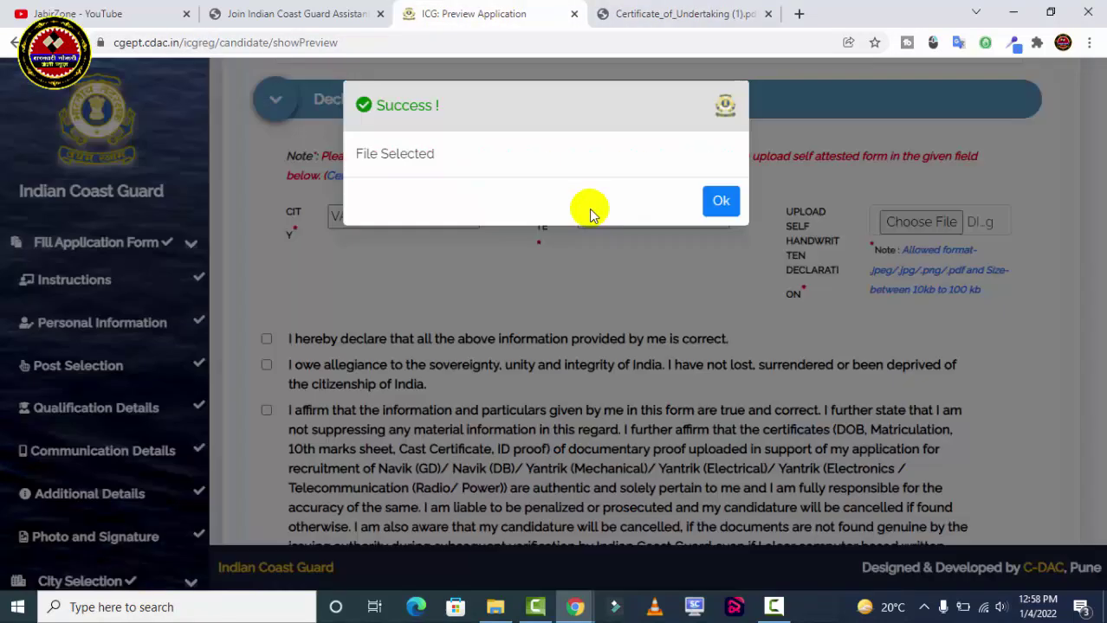
click(719, 205)
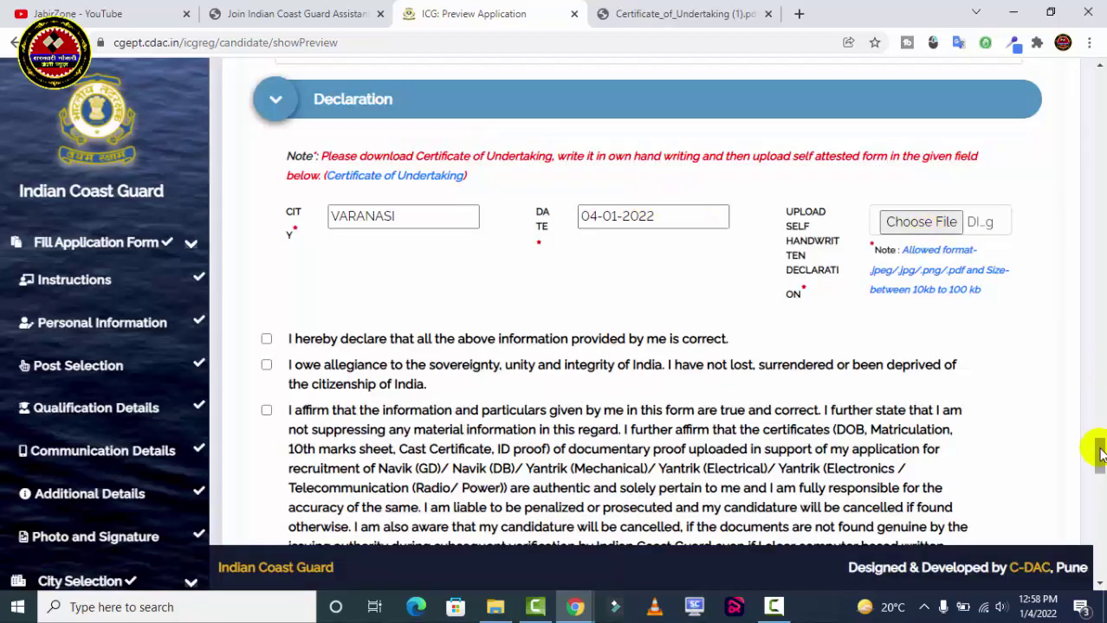
scroll(1098, 452, down, 2)
Step: Accept the correctness, allegiance and true-particulars declarations and save them
click(267, 168)
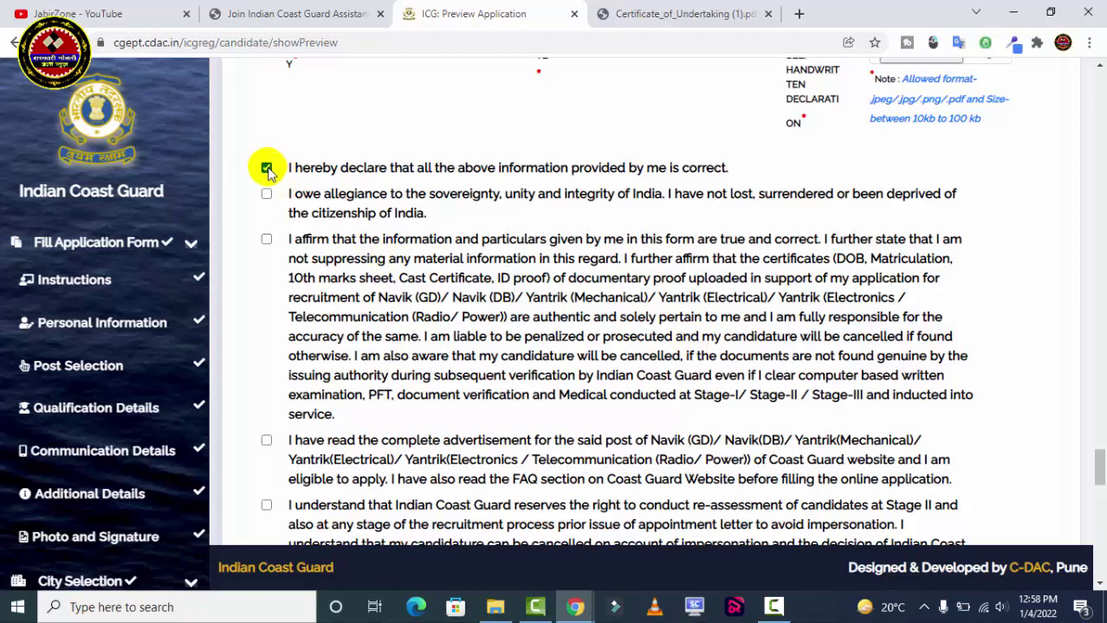
click(267, 194)
click(267, 239)
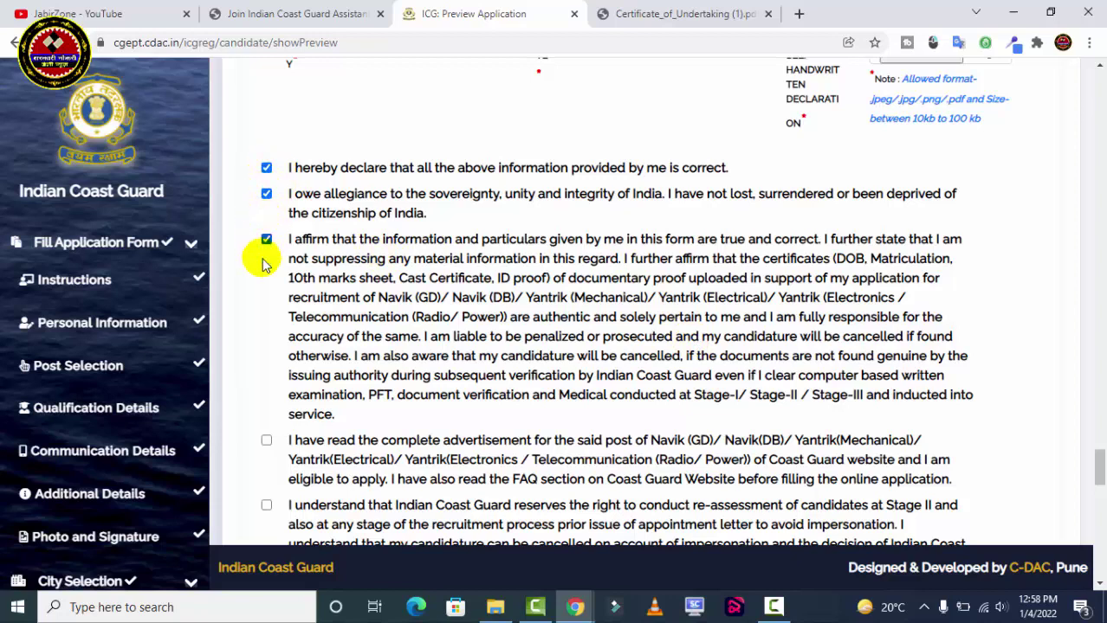
scroll(269, 446, down, 6)
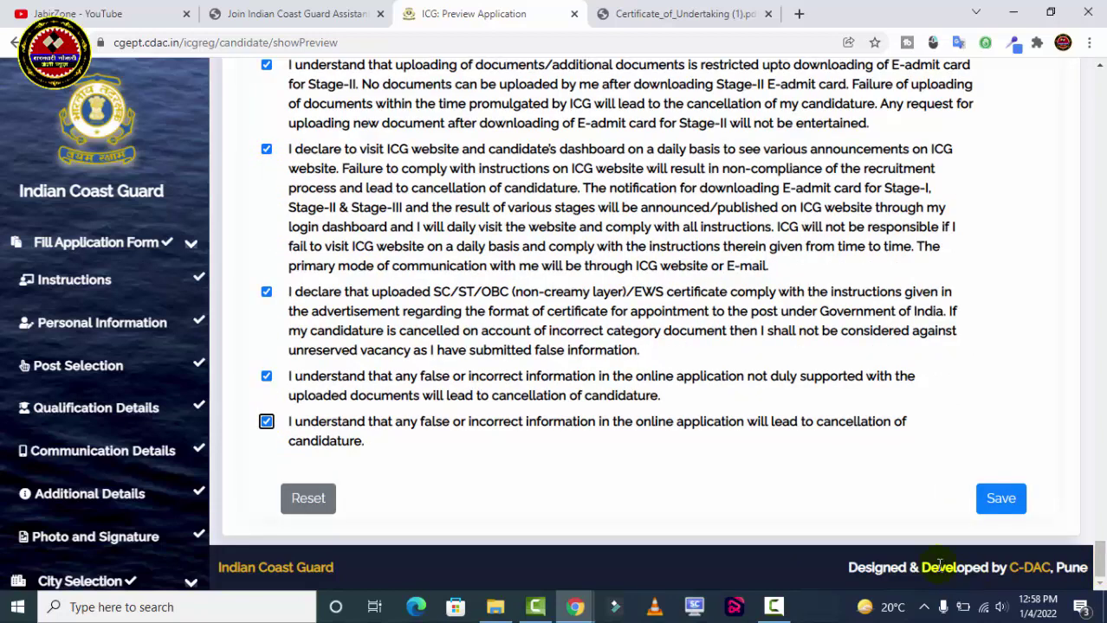
click(1005, 504)
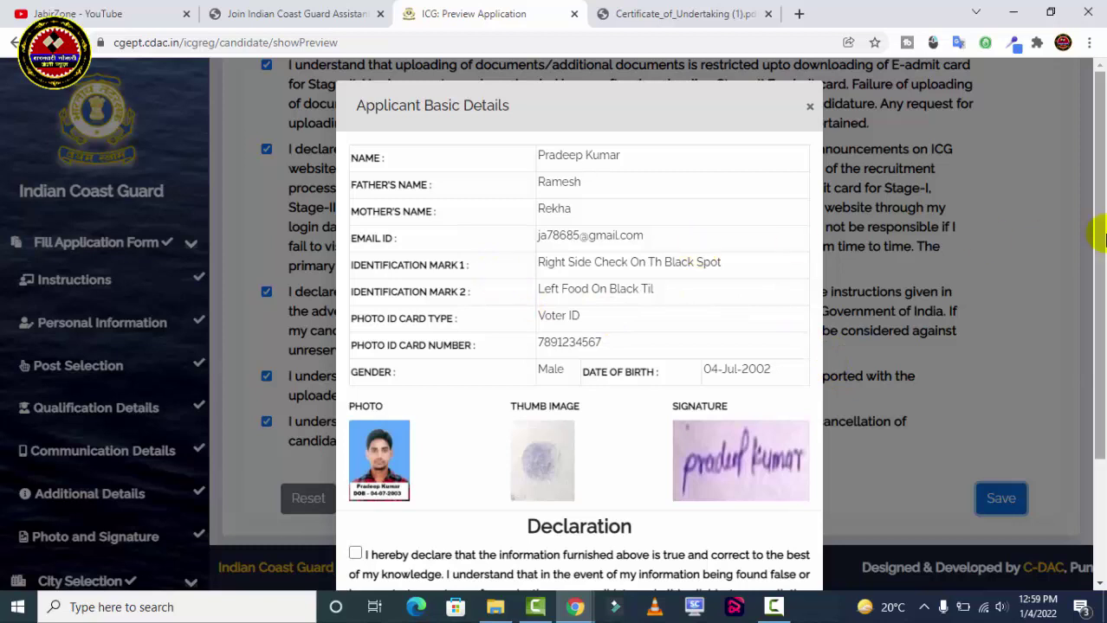
Step: Tick the final declaration in Applicant Basic Details and confirm the application details
drag(1094, 229, 1094, 309)
click(355, 454)
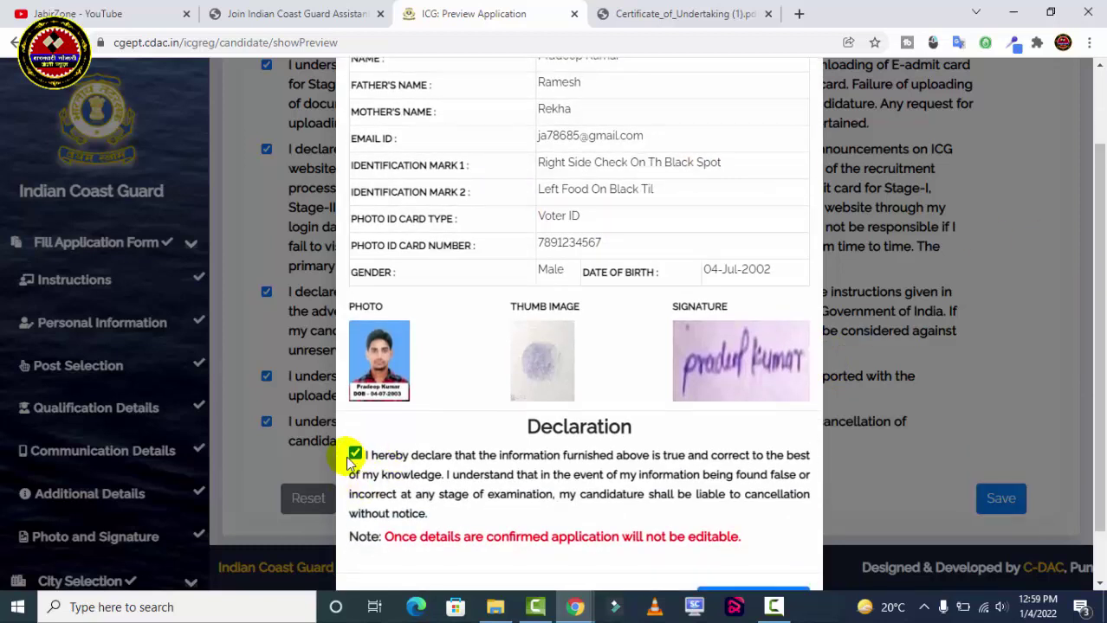
drag(1100, 324, 1101, 467)
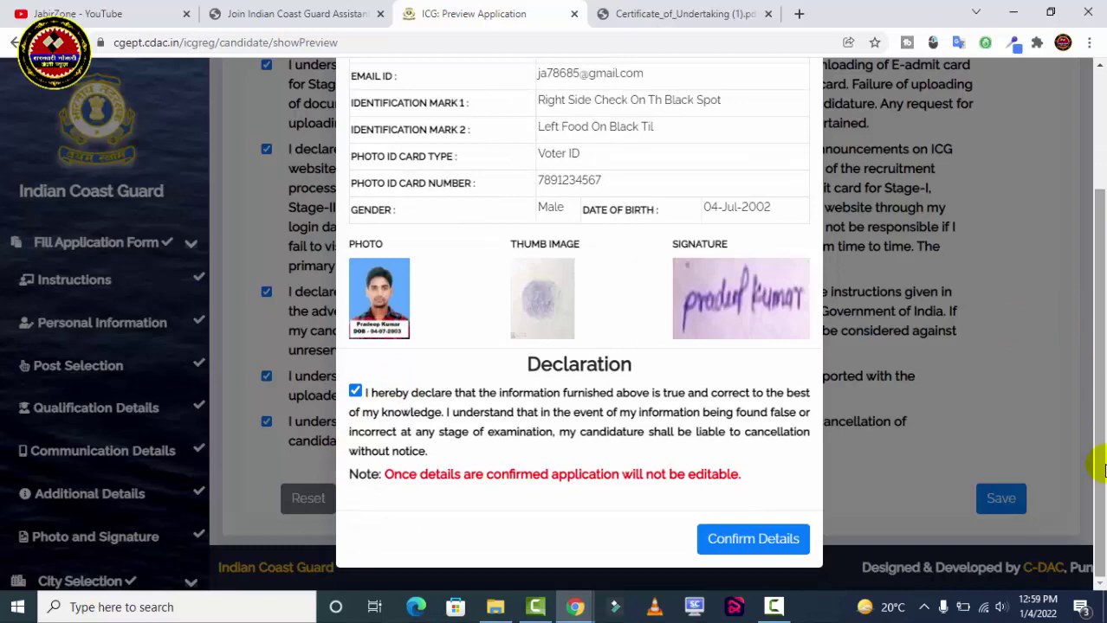
click(736, 542)
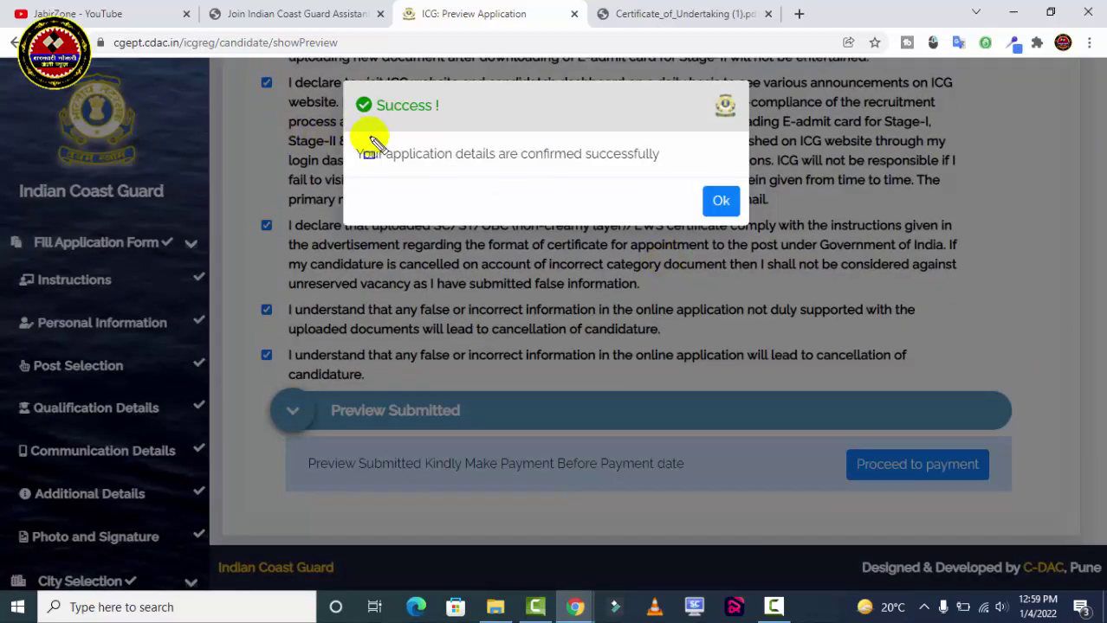
drag(350, 140, 668, 170)
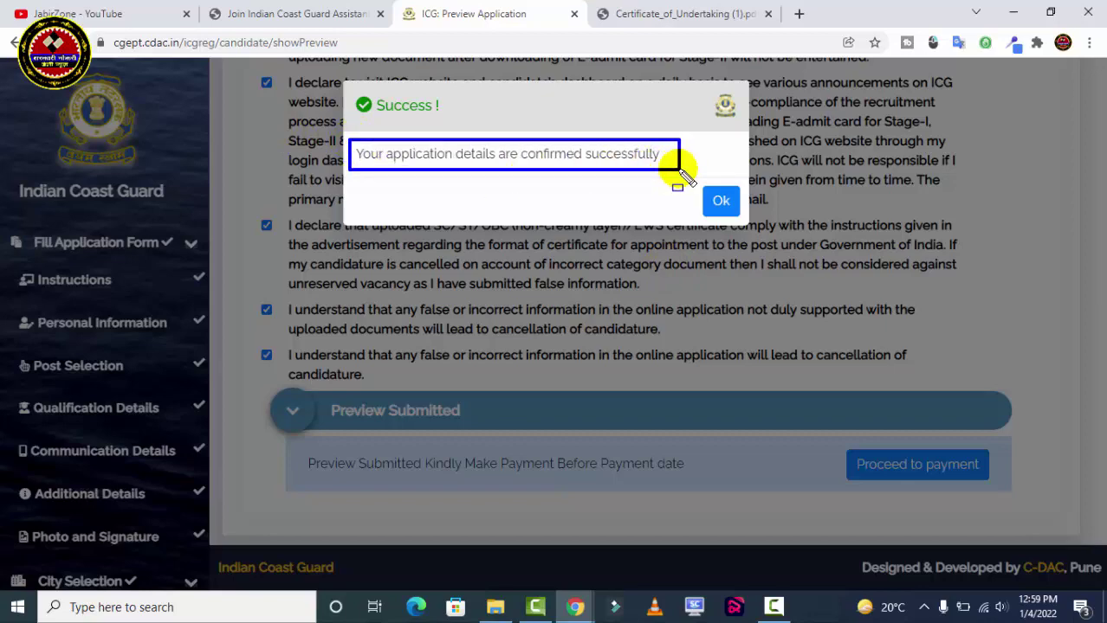
Step: Dismiss the success message, review the Preview Submitted panel, and proceed to fee payment
click(719, 199)
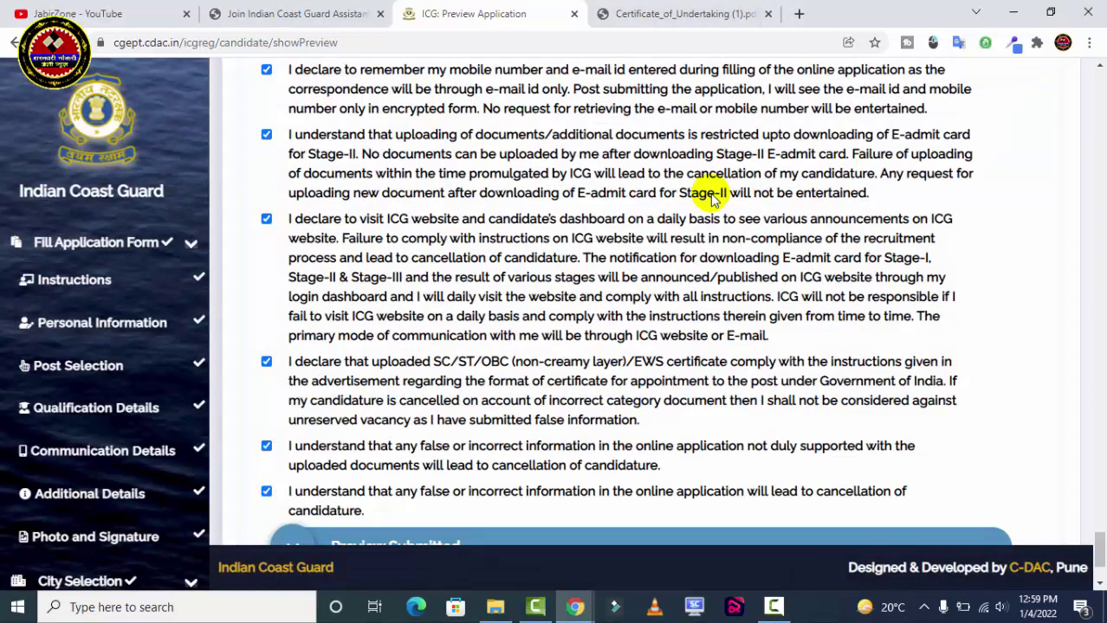
scroll(298, 452, down, 2)
mouse_move(296, 451)
mouse_down()
mouse_move(457, 487)
mouse_move(703, 485)
mouse_up()
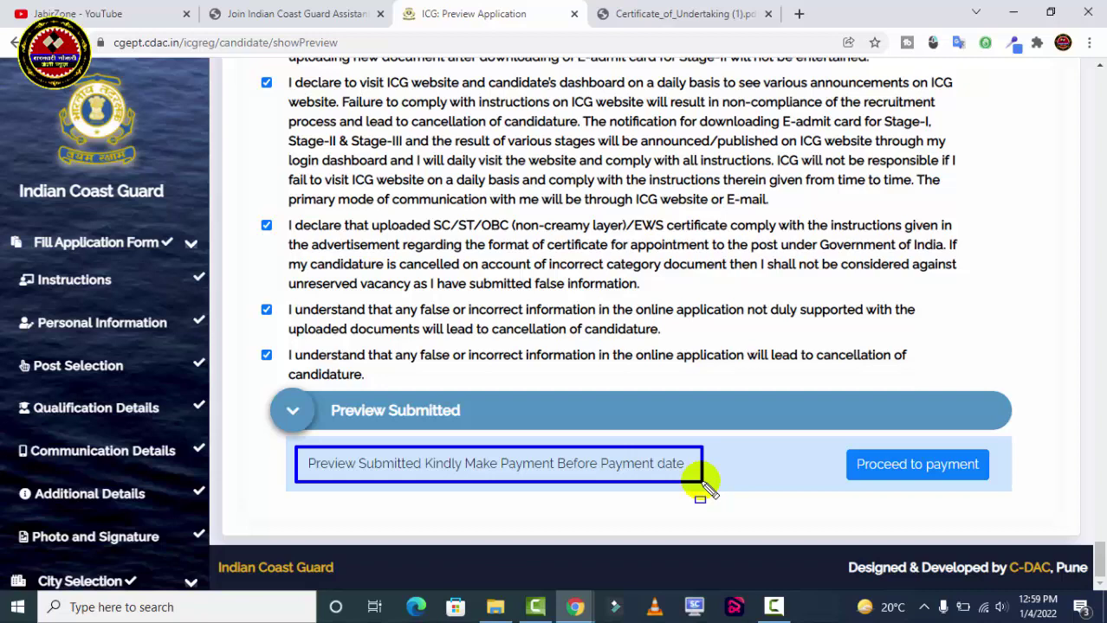
drag(591, 448, 687, 483)
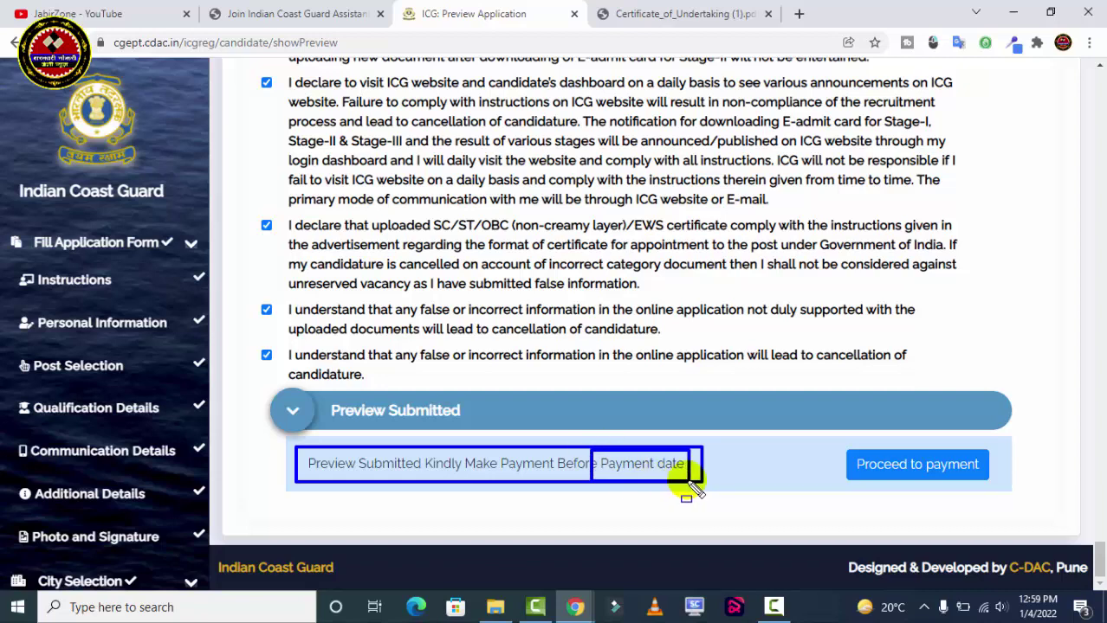
mouse_move(836, 442)
mouse_down()
mouse_move(958, 494)
mouse_move(1003, 494)
mouse_up()
key(Escape)
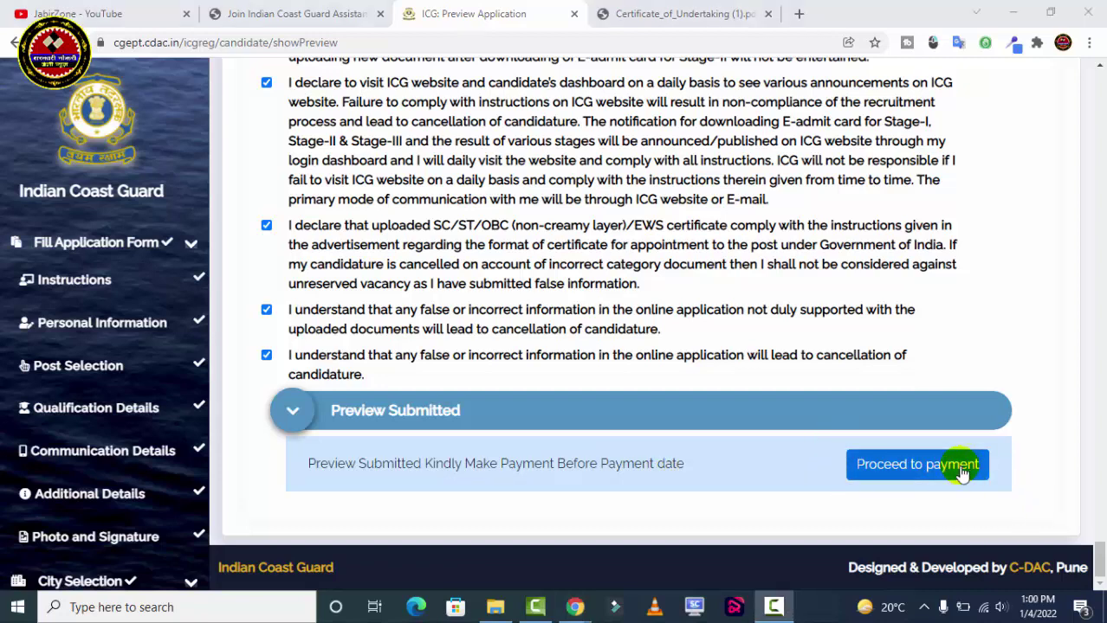
click(961, 475)
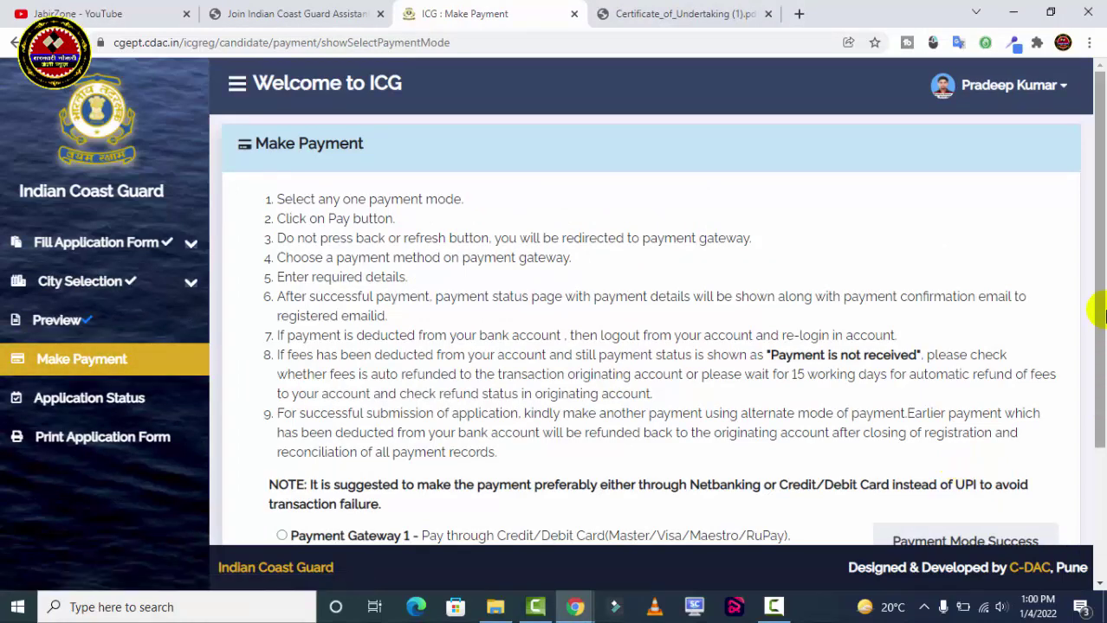
Step: Select Payment Gateway 2 (cards, netbanking, UPI) and proceed to pay the INR 250.00 fee
drag(1097, 264, 1101, 391)
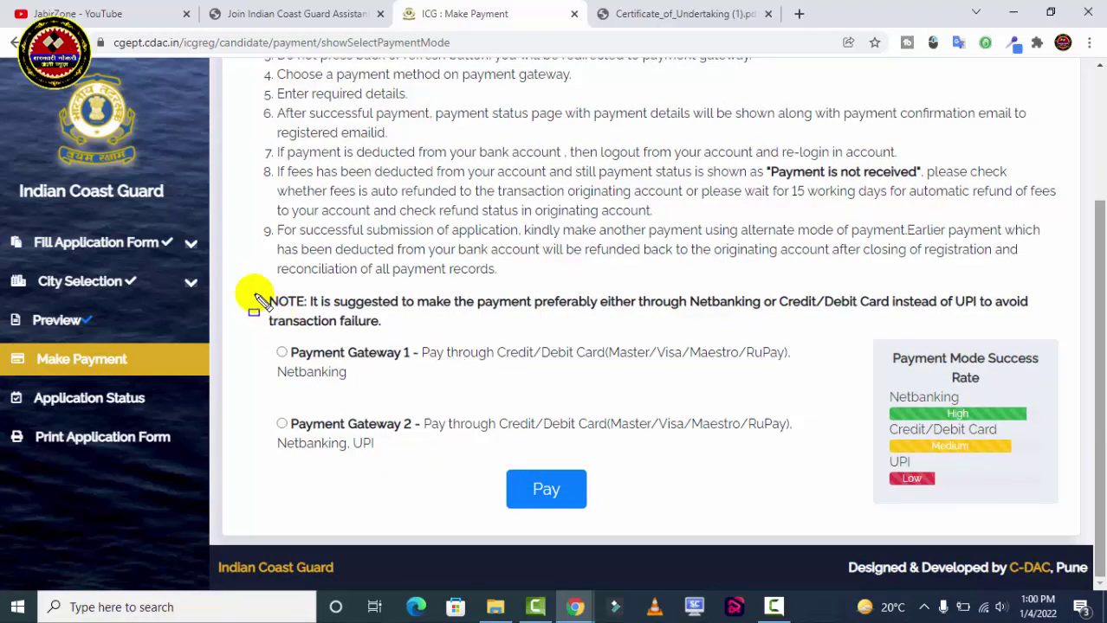
mouse_move(250, 288)
mouse_down()
mouse_move(612, 475)
mouse_move(795, 477)
mouse_up()
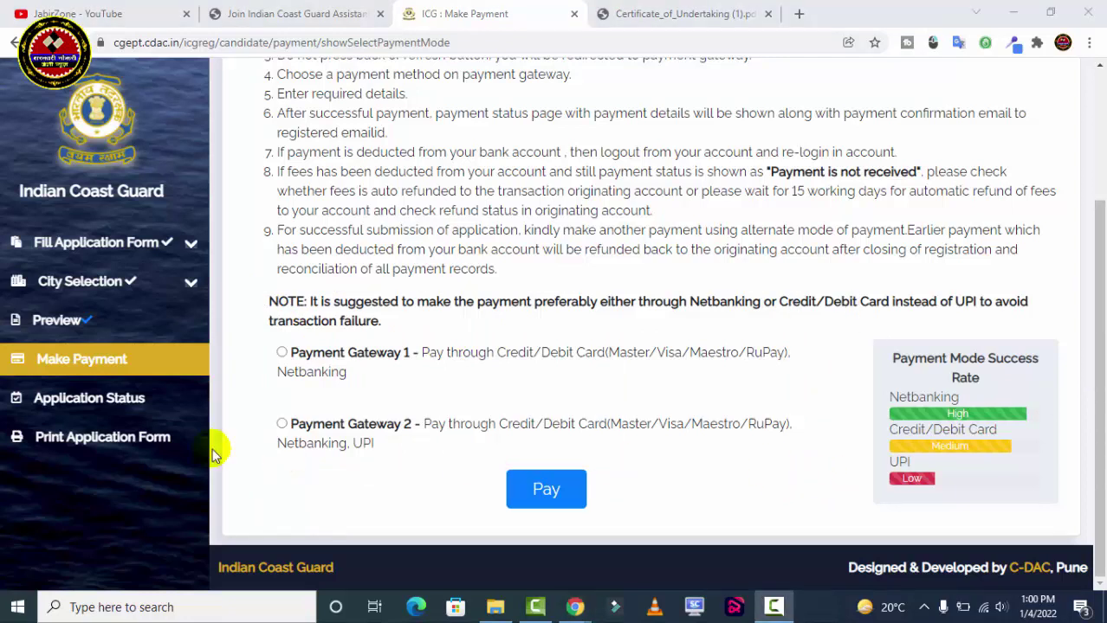
click(281, 424)
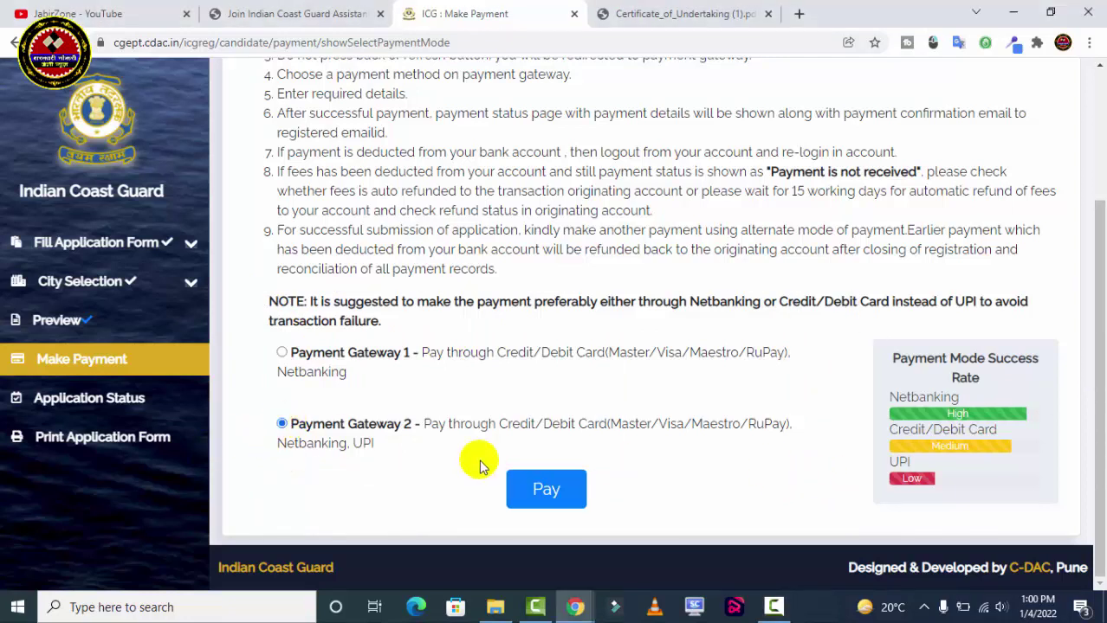
click(552, 502)
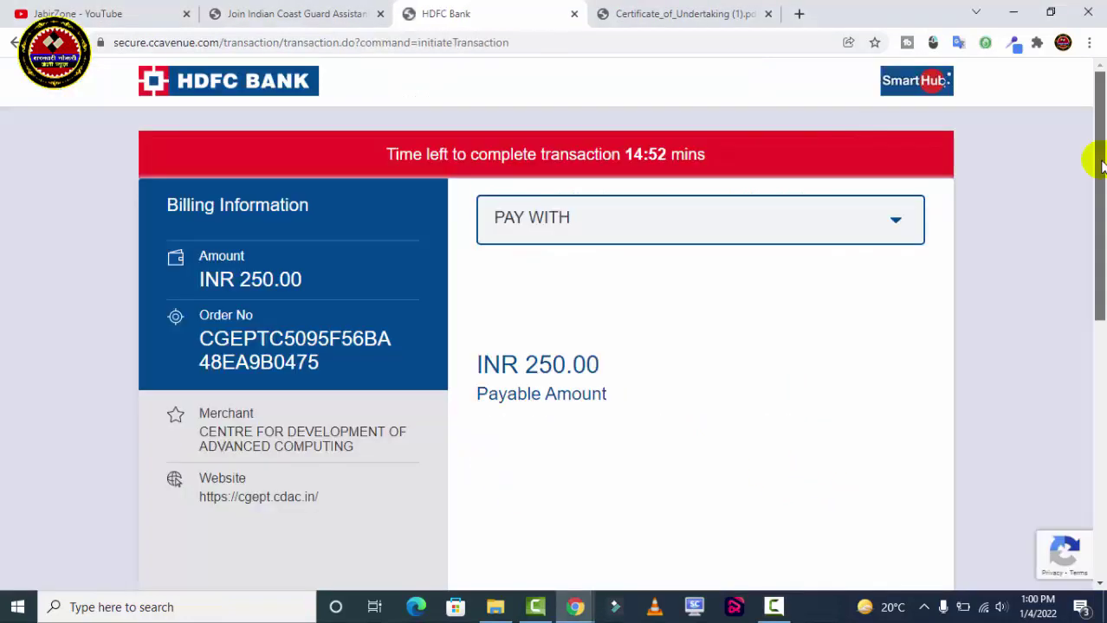
Step: Choose HDFC BANK CREDIT CARD under PAY WITH to show card number, name, MM/YY and CVV fields
drag(1092, 161, 1102, 190)
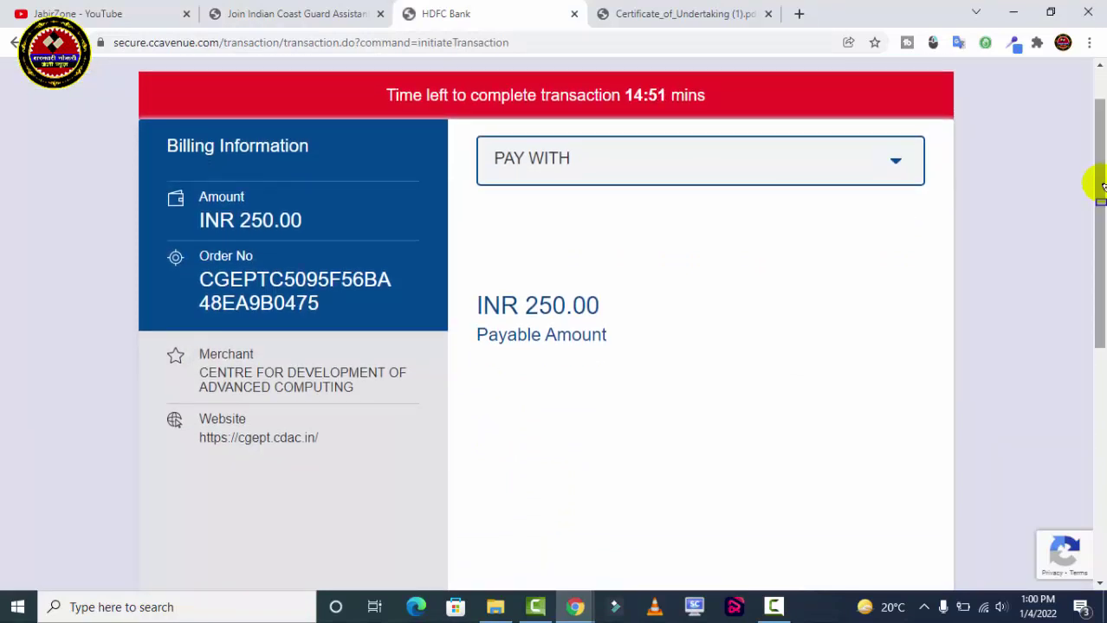
mouse_move(378, 73)
mouse_down()
mouse_move(589, 124)
mouse_move(737, 122)
mouse_up()
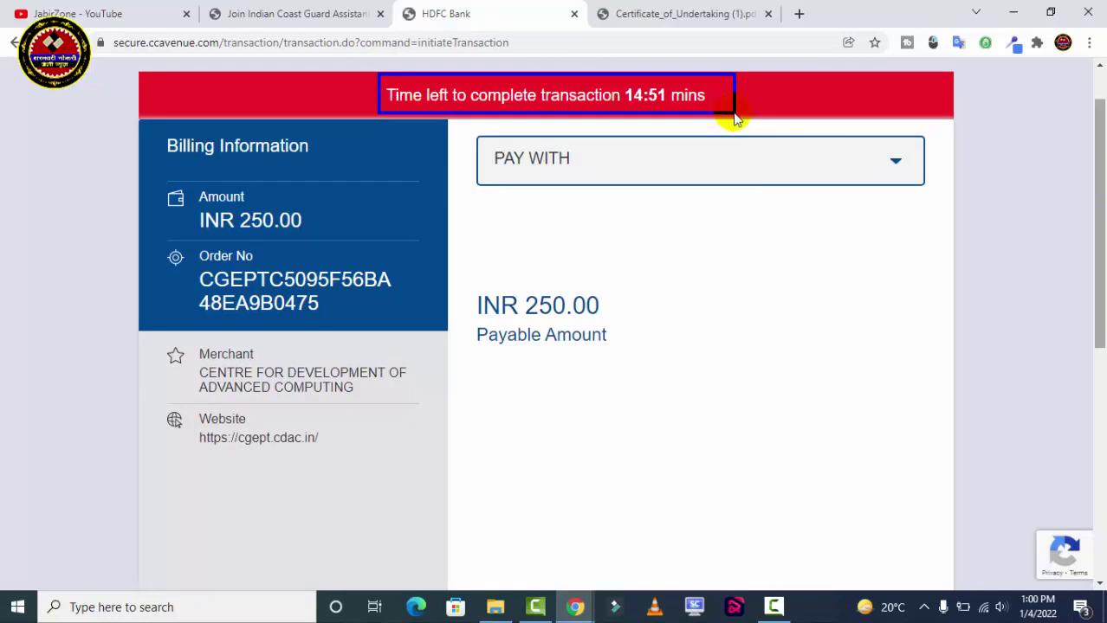
click(635, 160)
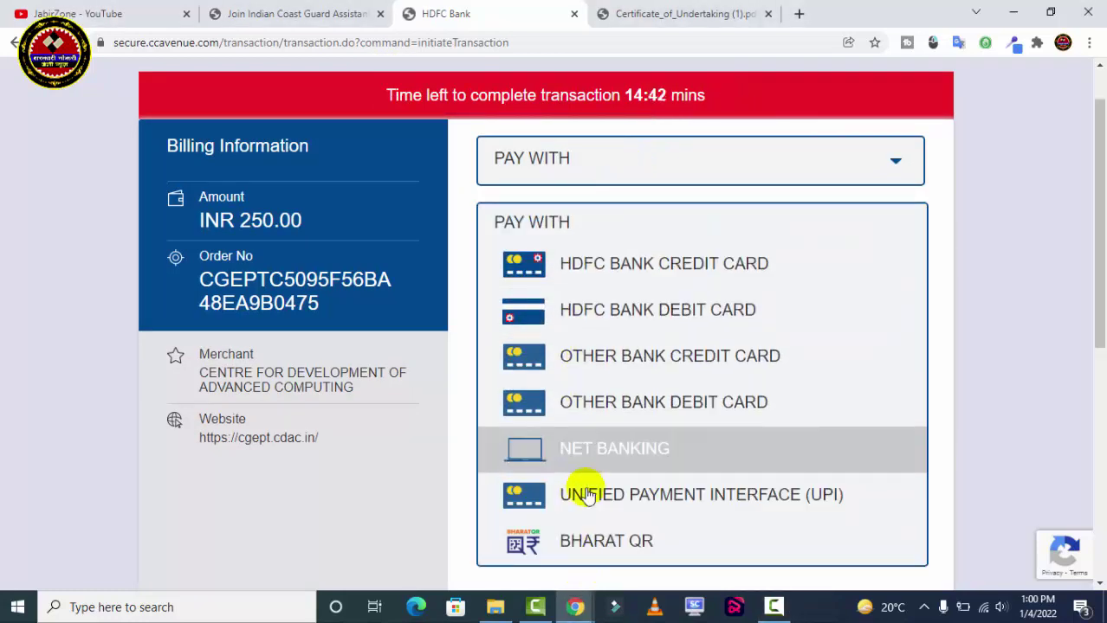
click(608, 265)
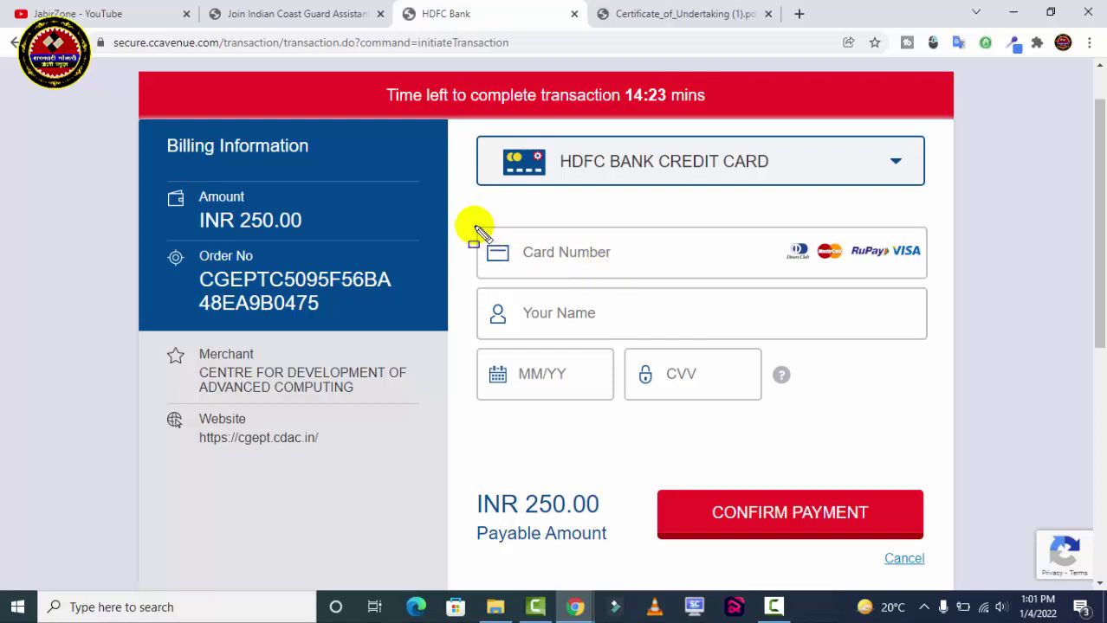
mouse_move(470, 215)
mouse_down()
mouse_move(622, 396)
mouse_move(871, 415)
mouse_move(934, 407)
mouse_up()
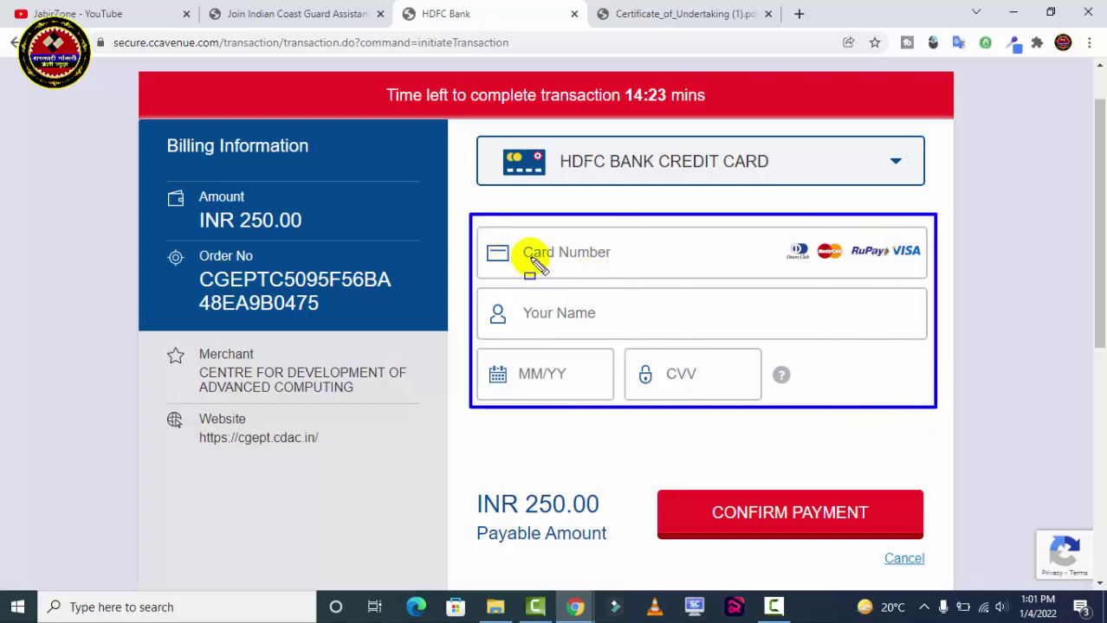
drag(474, 231, 784, 278)
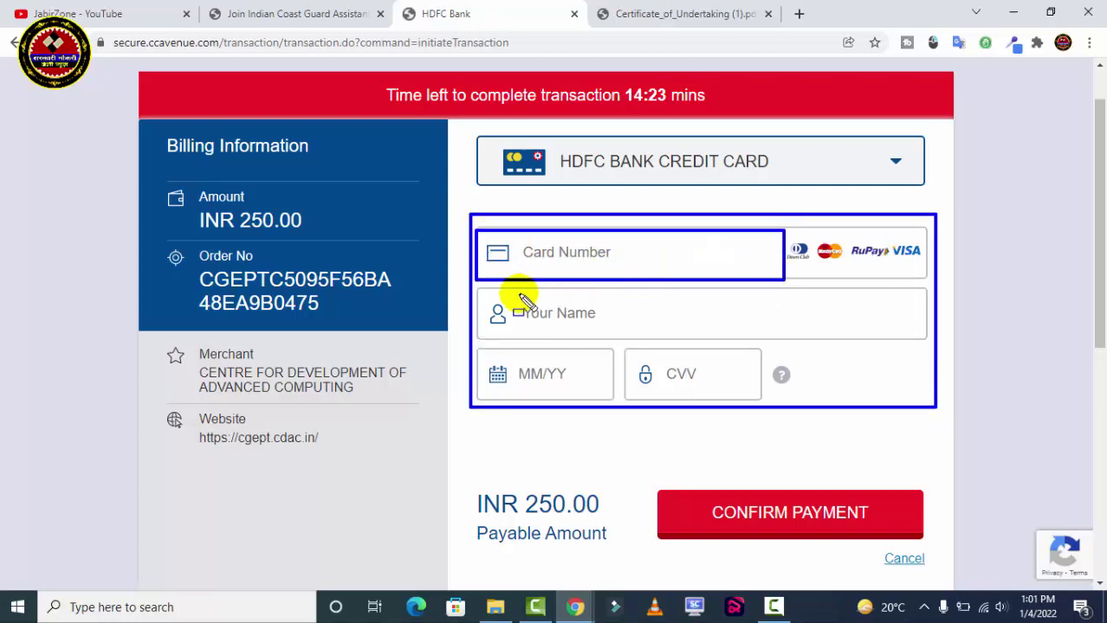
drag(486, 294, 732, 328)
drag(471, 347, 620, 404)
drag(624, 343, 761, 404)
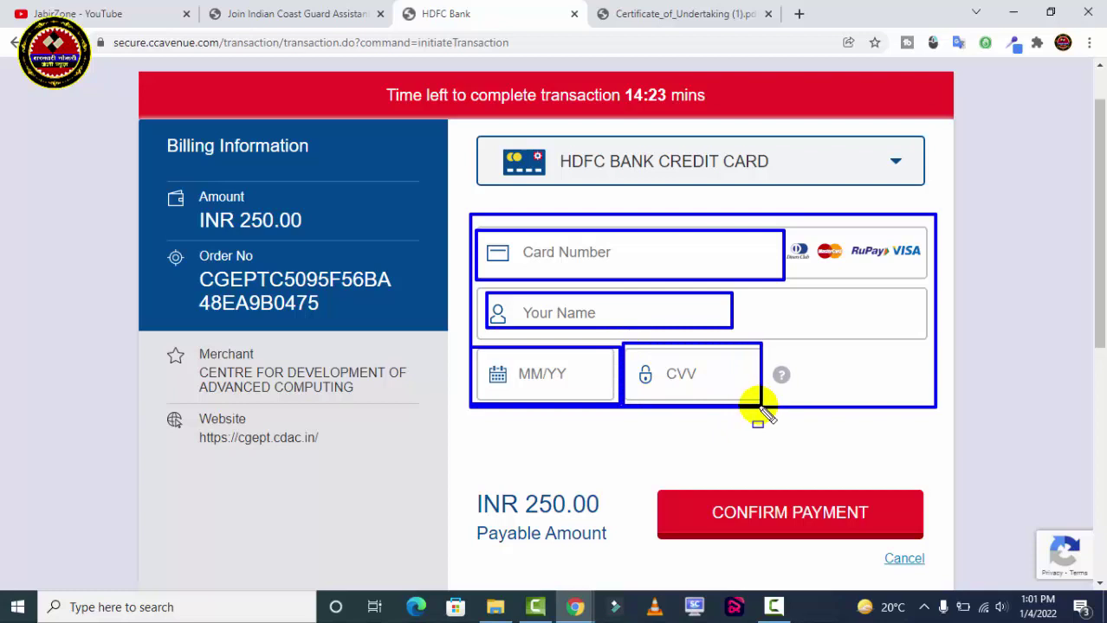
mouse_move(640, 473)
mouse_down()
mouse_move(870, 544)
mouse_move(939, 543)
mouse_up()
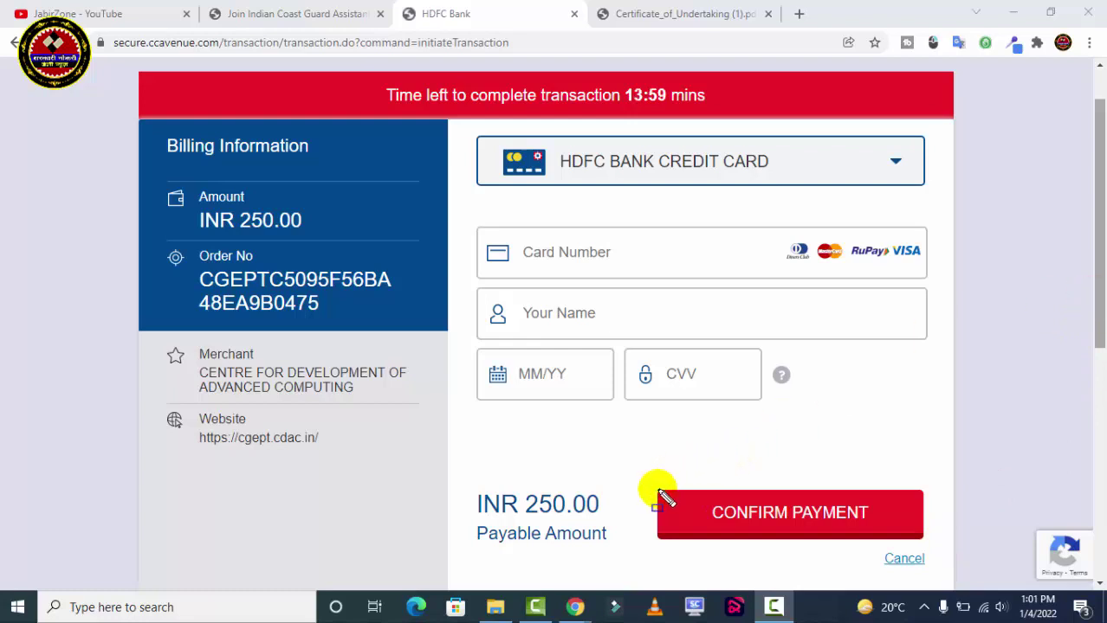
drag(649, 485, 932, 542)
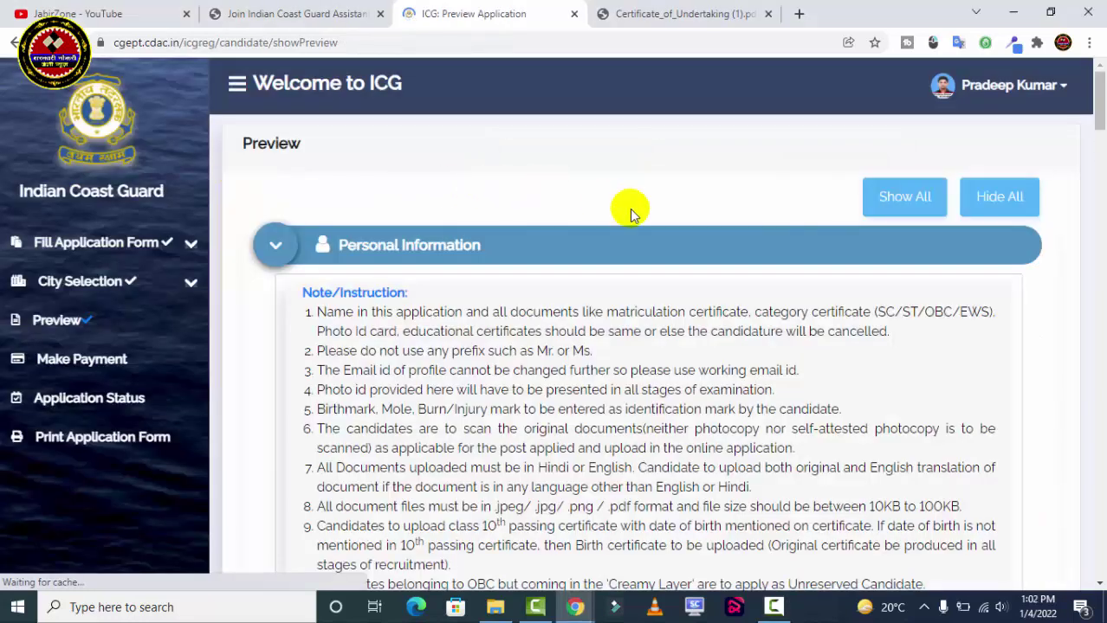
Step: Scroll to the bottom of the application preview to confirm Payment Status is Not Done
scroll(630, 210, down, 15)
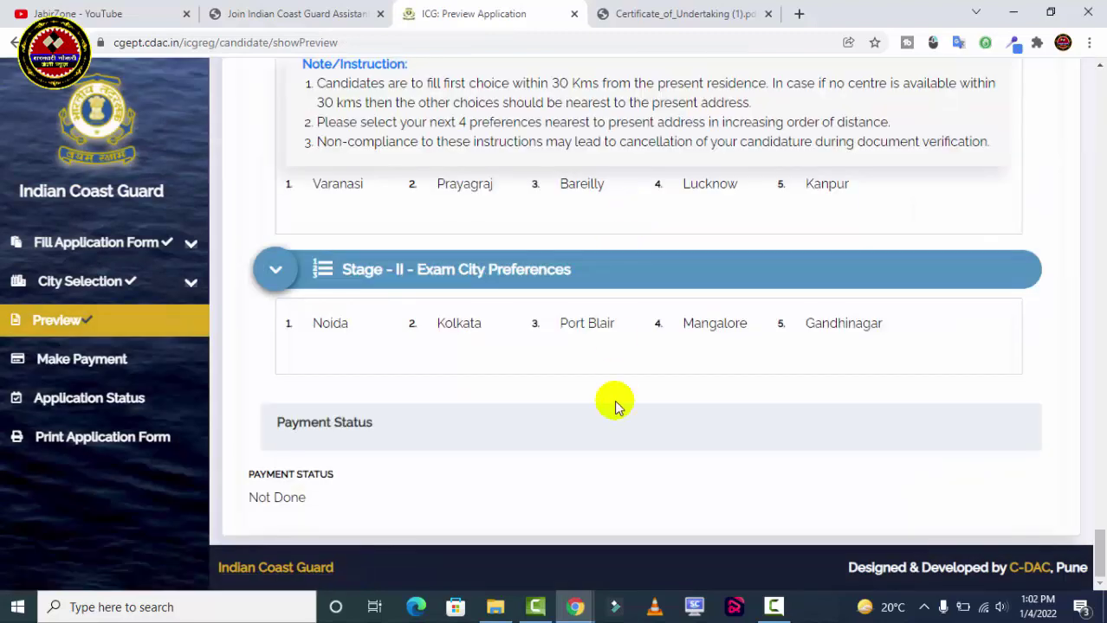